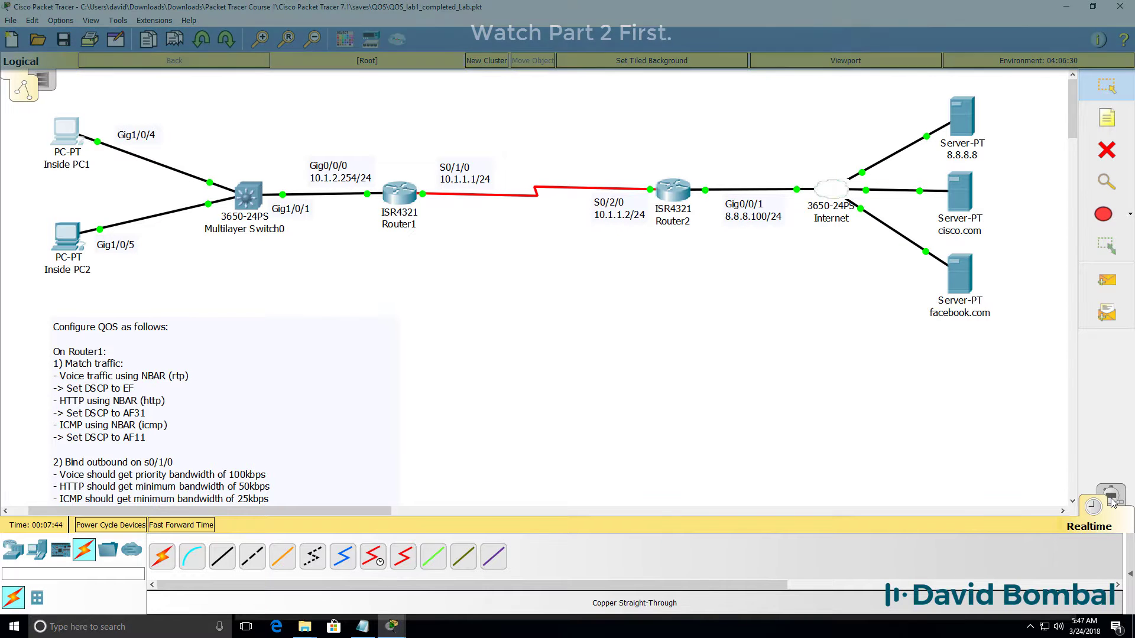
Switch Packet Tracer from Realtime to Simulation mode.
{"action": "left_click", "coordinate": [1109, 498]}
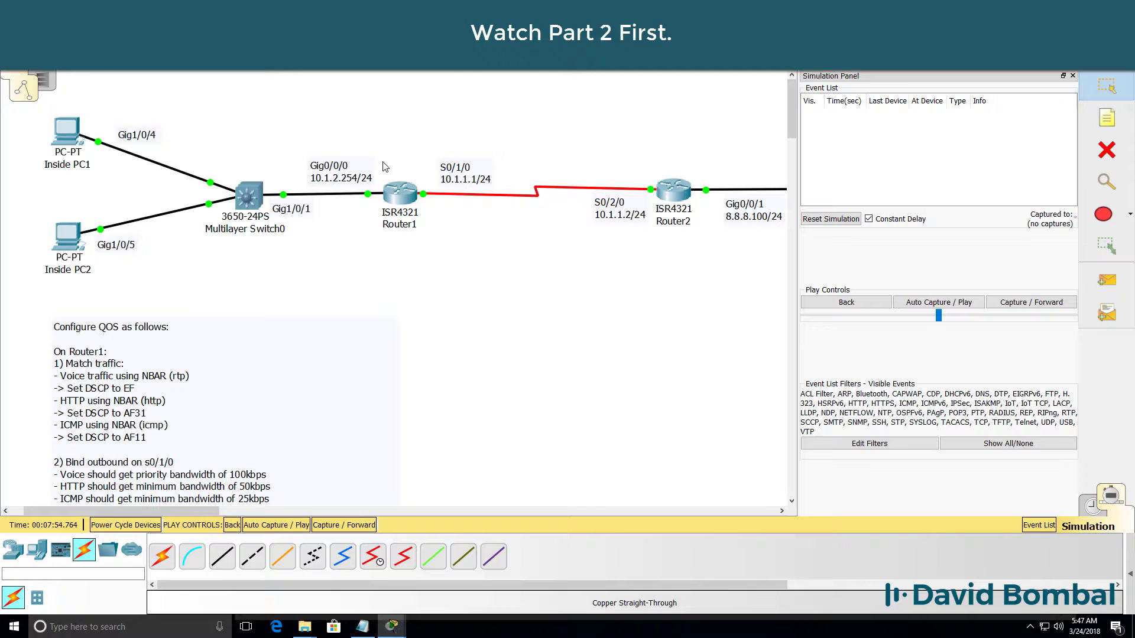
Browse to cisco.com in Inside PC1's Web Browser, then bring the topology window forward.
{"action": "left_click", "coordinate": [59, 127]}
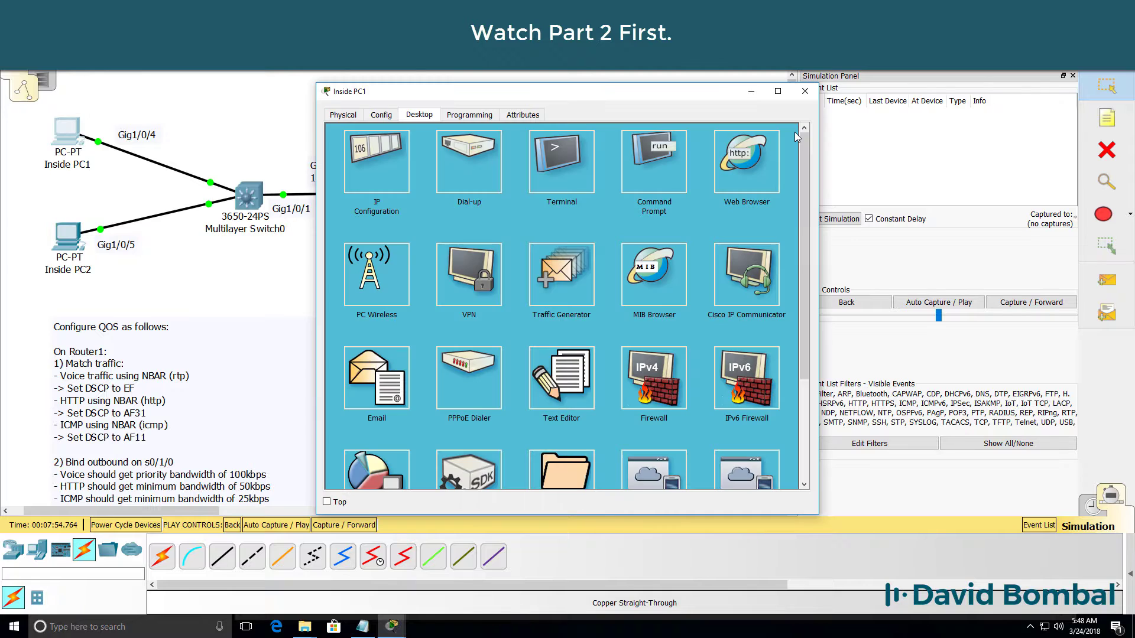
{"action": "left_click", "coordinate": [746, 157]}
{"action": "left_click", "coordinate": [456, 155]}
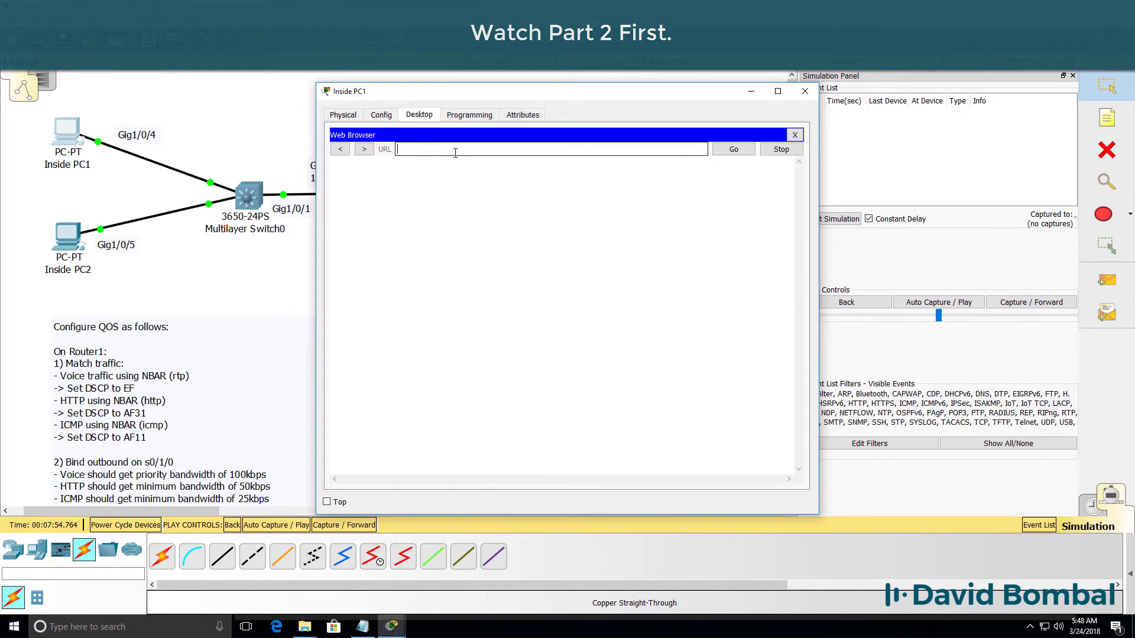
{"action": "type", "text": "cisco.com"}
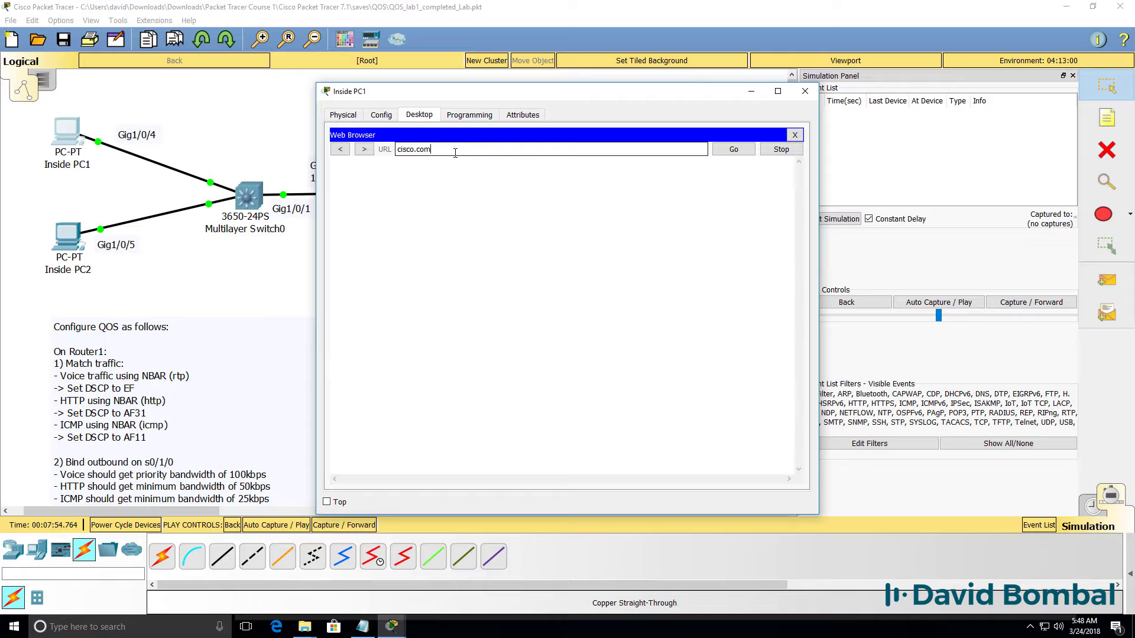
{"action": "left_click", "coordinate": [732, 150]}
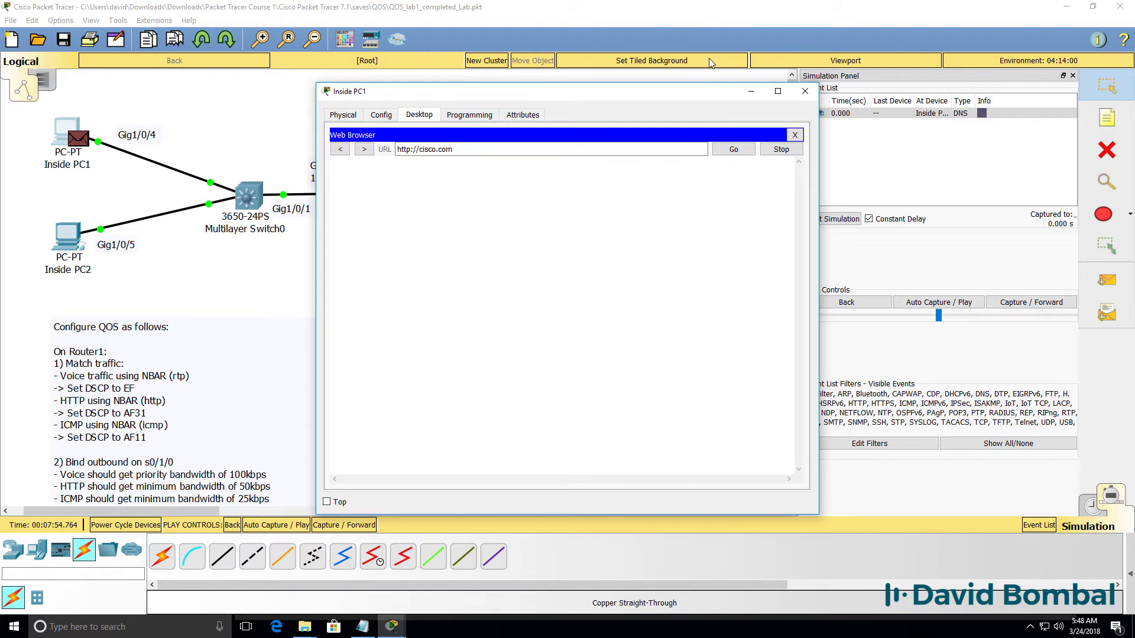
{"action": "left_click", "coordinate": [700, 36]}
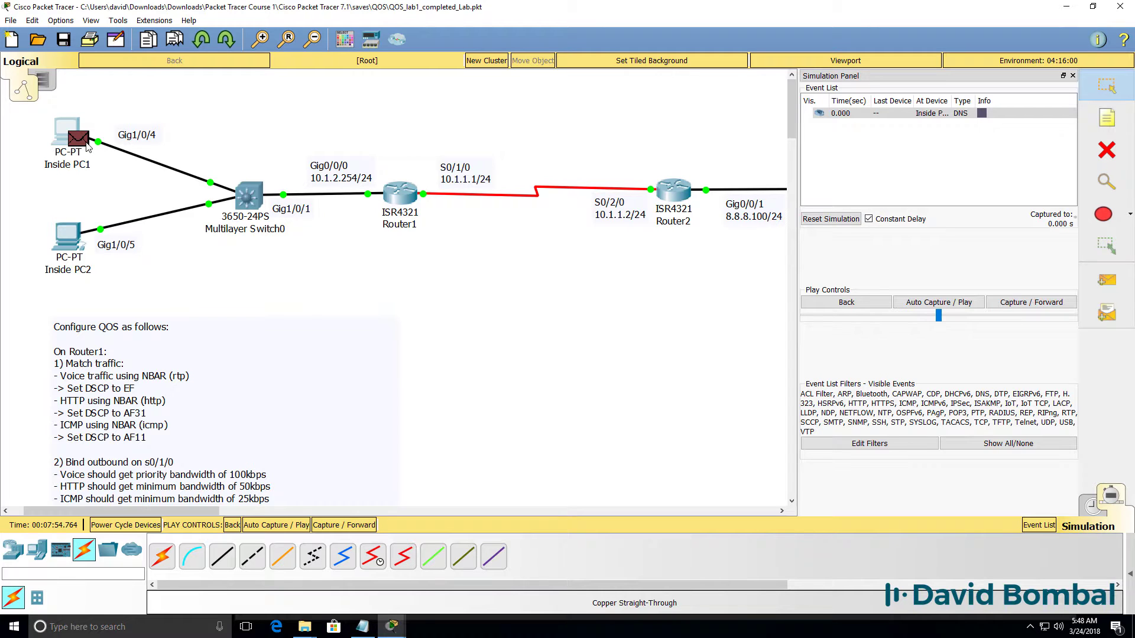
Inspect the DNS query leaving Inside PC1: source 10.1.2.3, DSCP 0x00, query for cisco.com.
{"action": "left_click", "coordinate": [86, 145]}
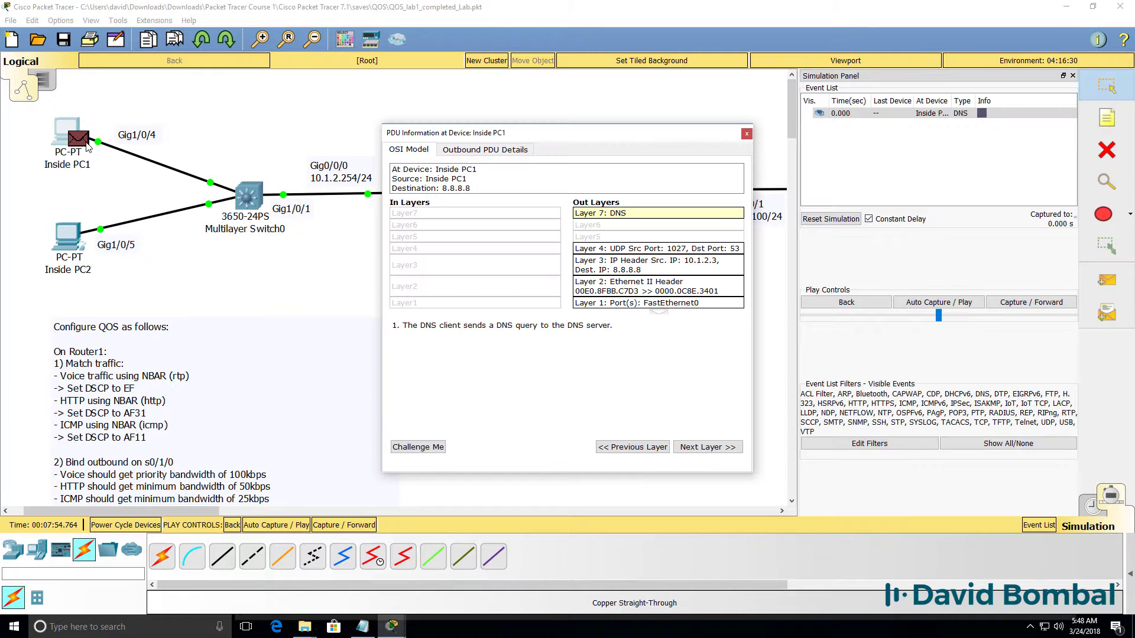
{"action": "left_click", "coordinate": [485, 150]}
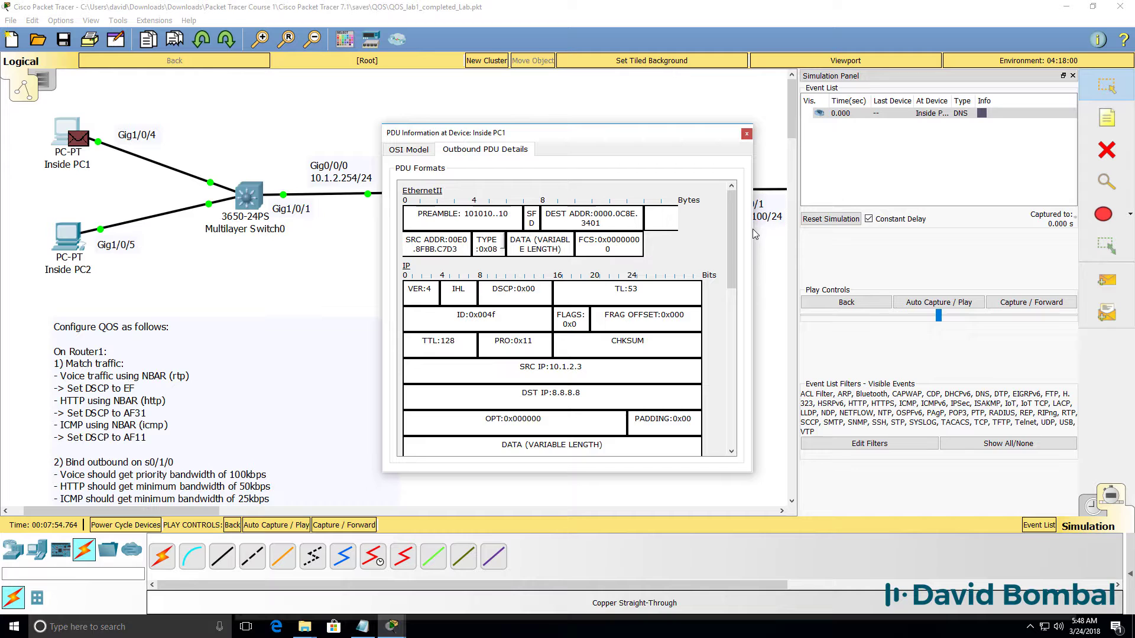
{"action": "left_click_drag", "start_coordinate": [753, 228], "coordinate": [1037, 204]}
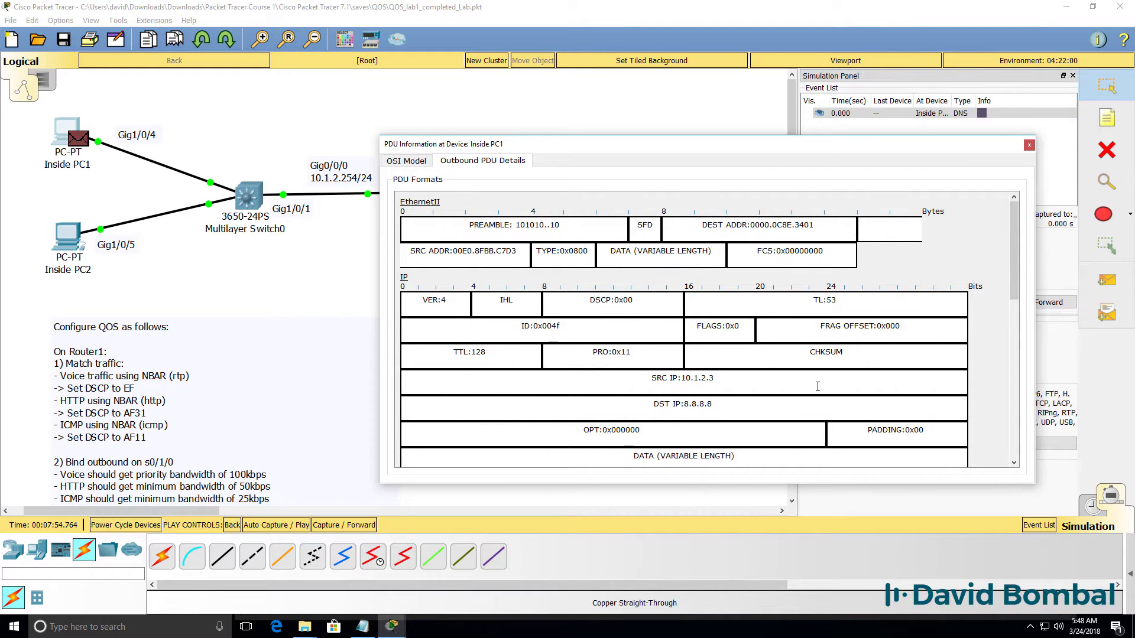
{"action": "left_click", "coordinate": [732, 384]}
{"action": "scroll", "coordinate": [736, 408], "scroll_direction": "down", "scroll_amount": 10}
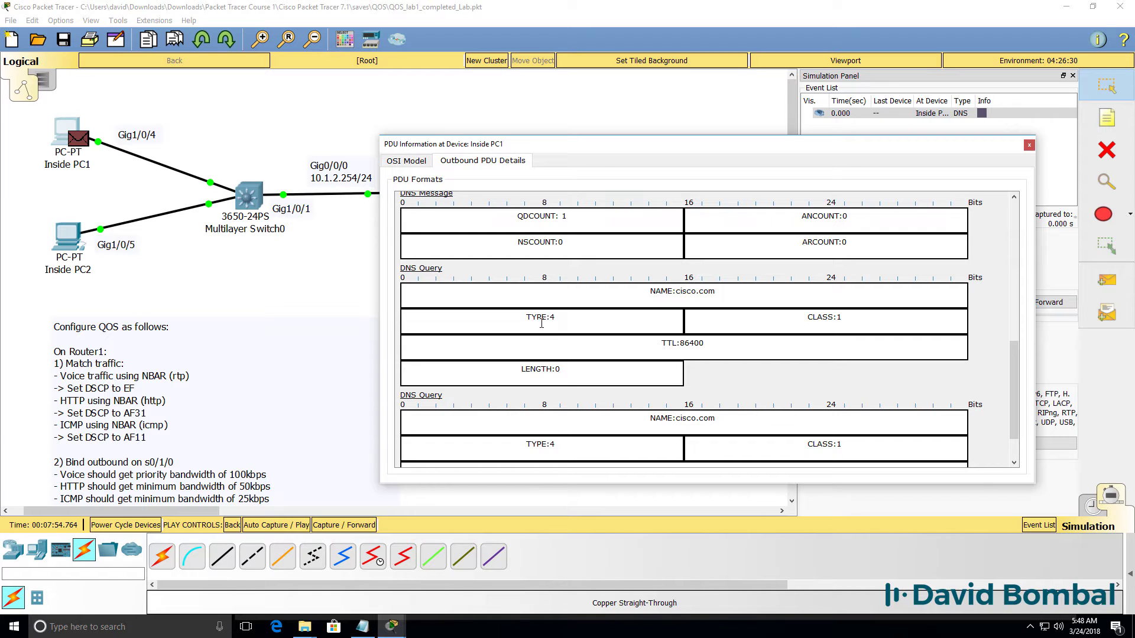
{"action": "left_click_drag", "start_coordinate": [731, 288], "coordinate": [609, 290]}
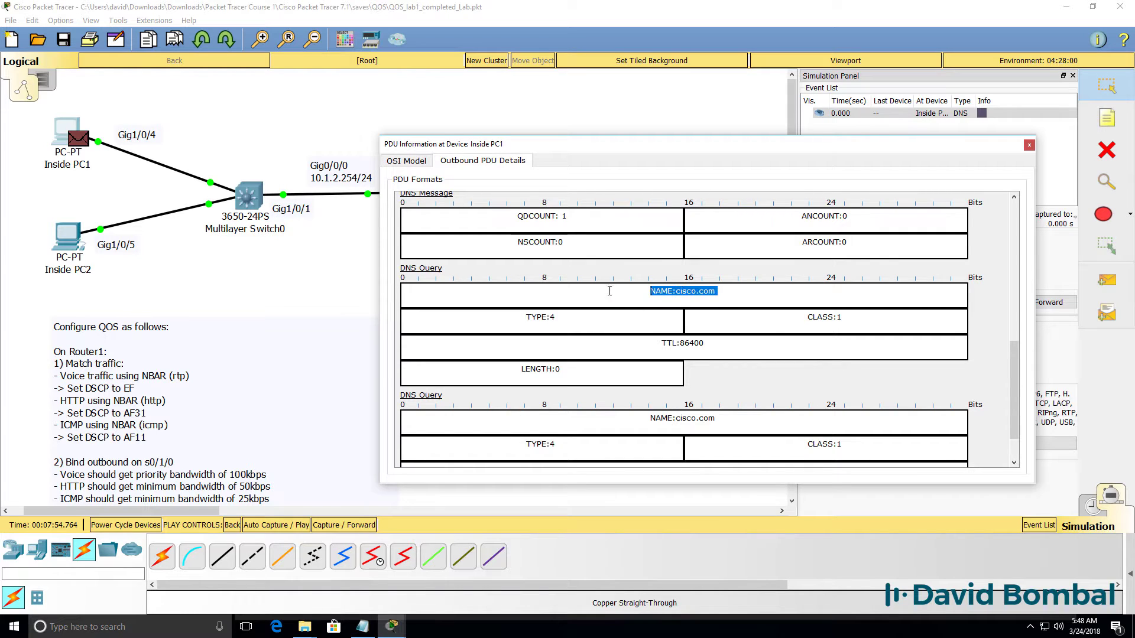
Advance the DNS packet through the switch to Router1.
{"action": "left_click", "coordinate": [1029, 145]}
{"action": "left_click", "coordinate": [1031, 300]}
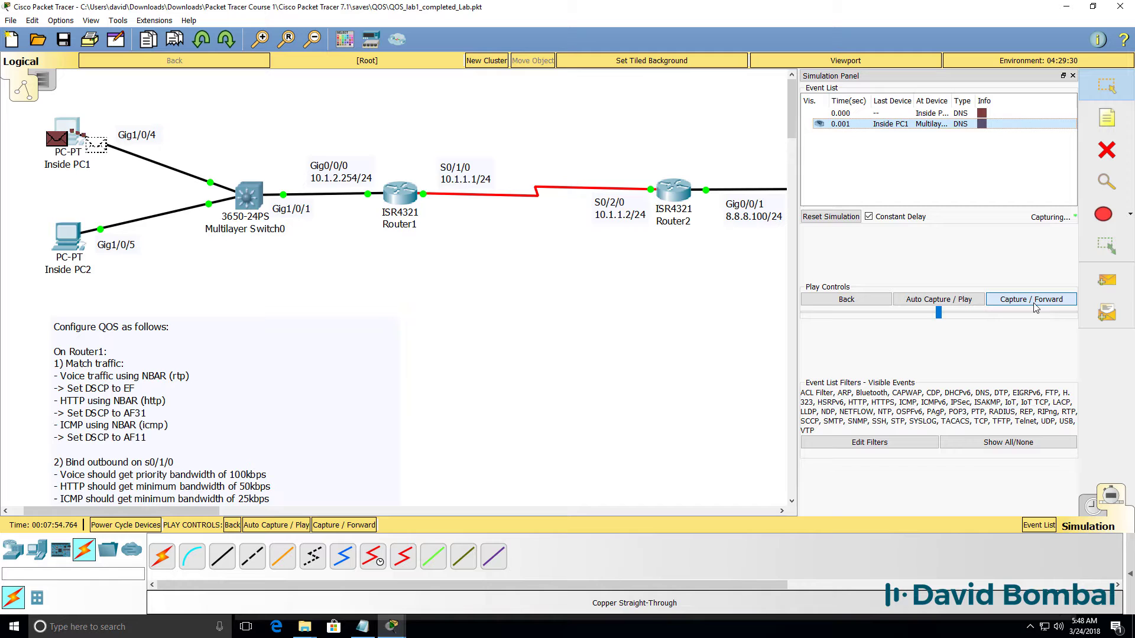
{"action": "left_click", "coordinate": [1031, 299]}
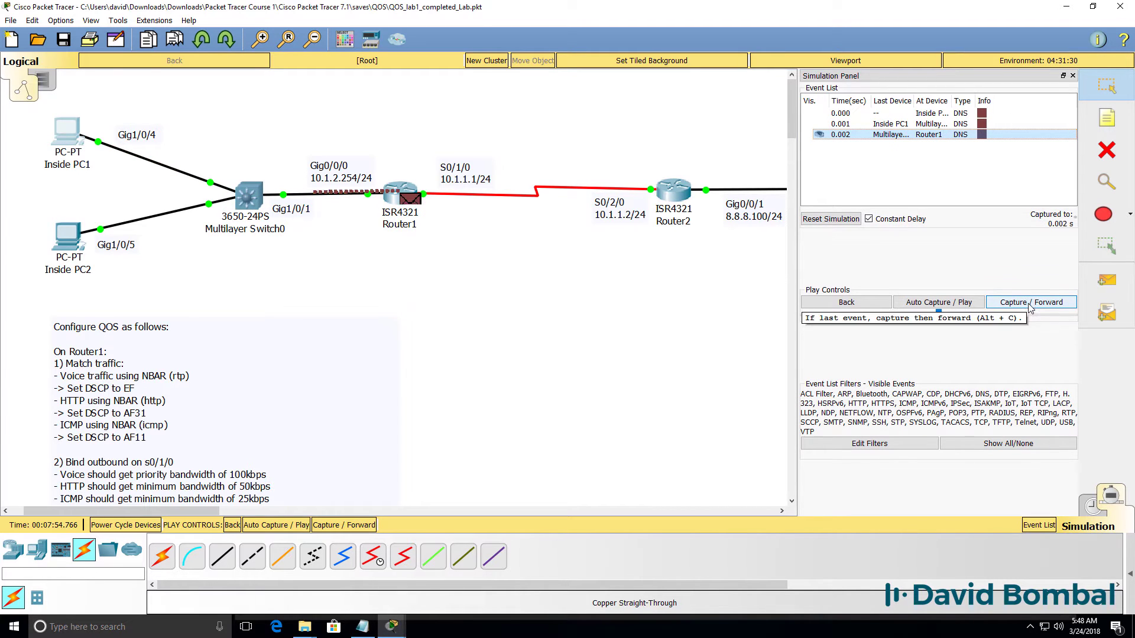
{"action": "left_click", "coordinate": [1029, 304]}
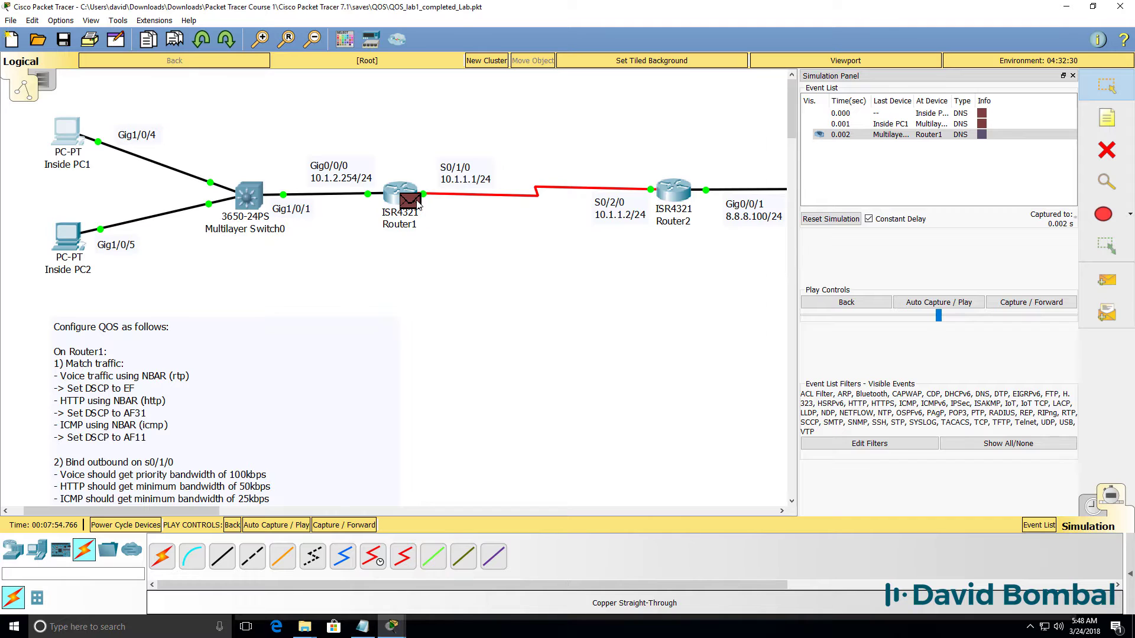
Confirm the DNS query to 8.8.8.8 leaves Router1 still at DSCP 0x00.
{"action": "left_click", "coordinate": [416, 203]}
{"action": "left_click", "coordinate": [565, 152]}
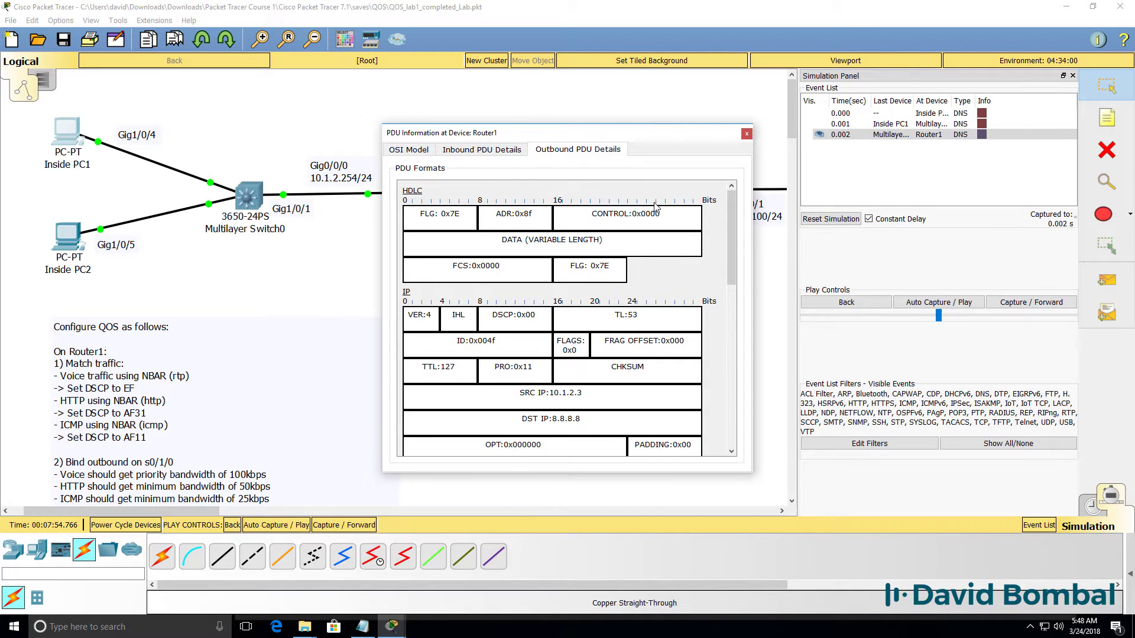
{"action": "left_click_drag", "start_coordinate": [755, 226], "coordinate": [1017, 233]}
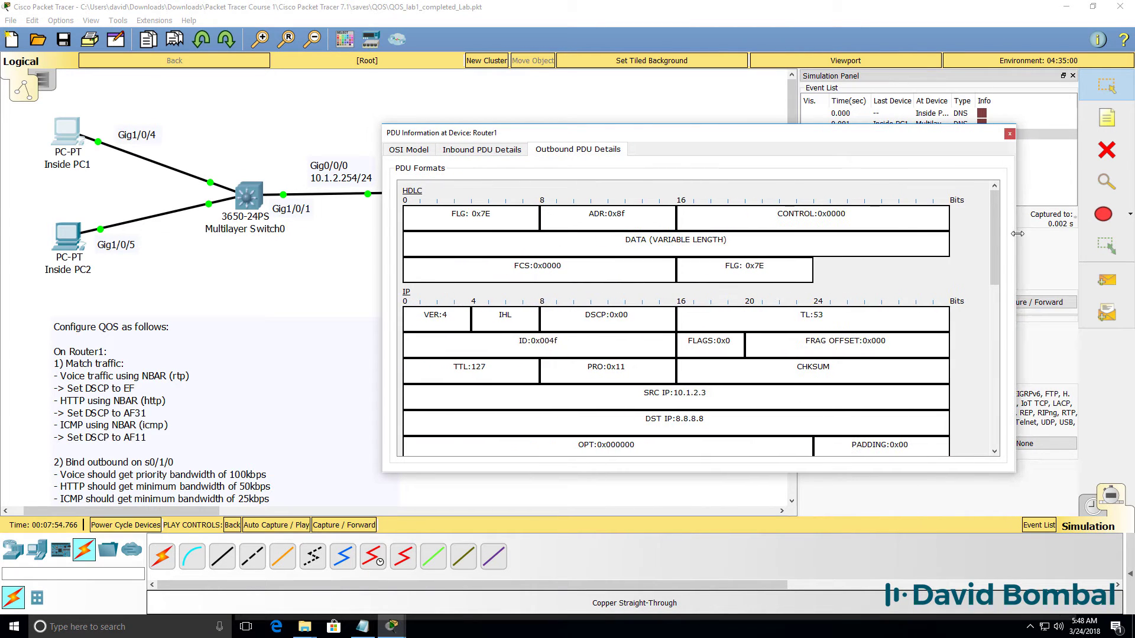
{"action": "left_click_drag", "start_coordinate": [645, 319], "coordinate": [583, 303]}
Step the DNS query out to the 8.8.8.8 server and its reply back to Inside PC1.
{"action": "left_click", "coordinate": [1010, 134]}
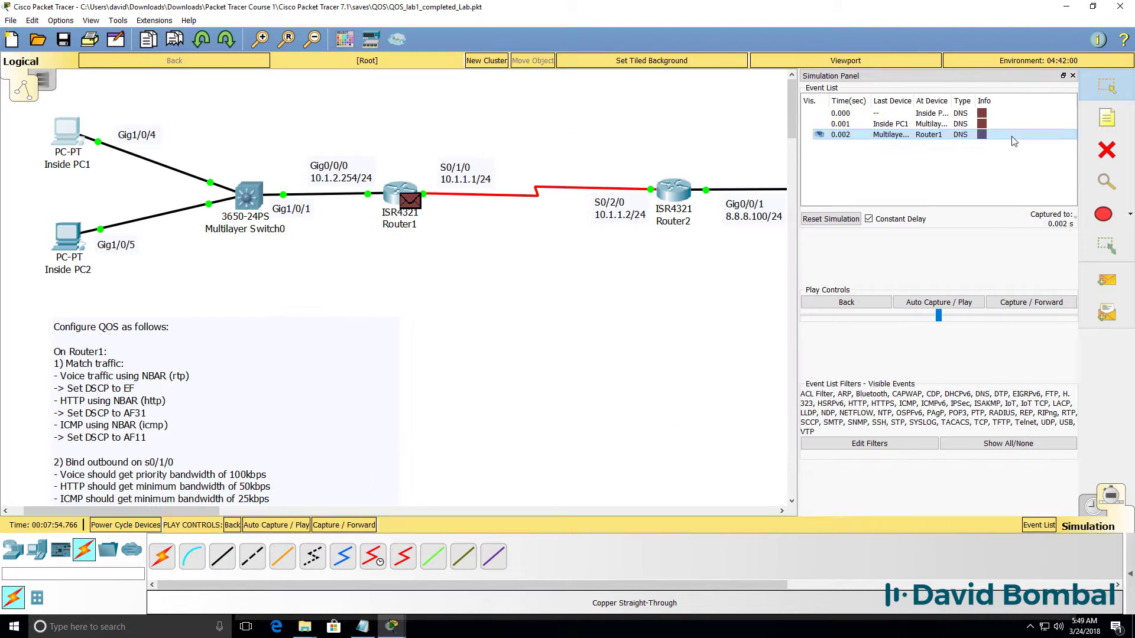
{"action": "left_click", "coordinate": [1013, 301]}
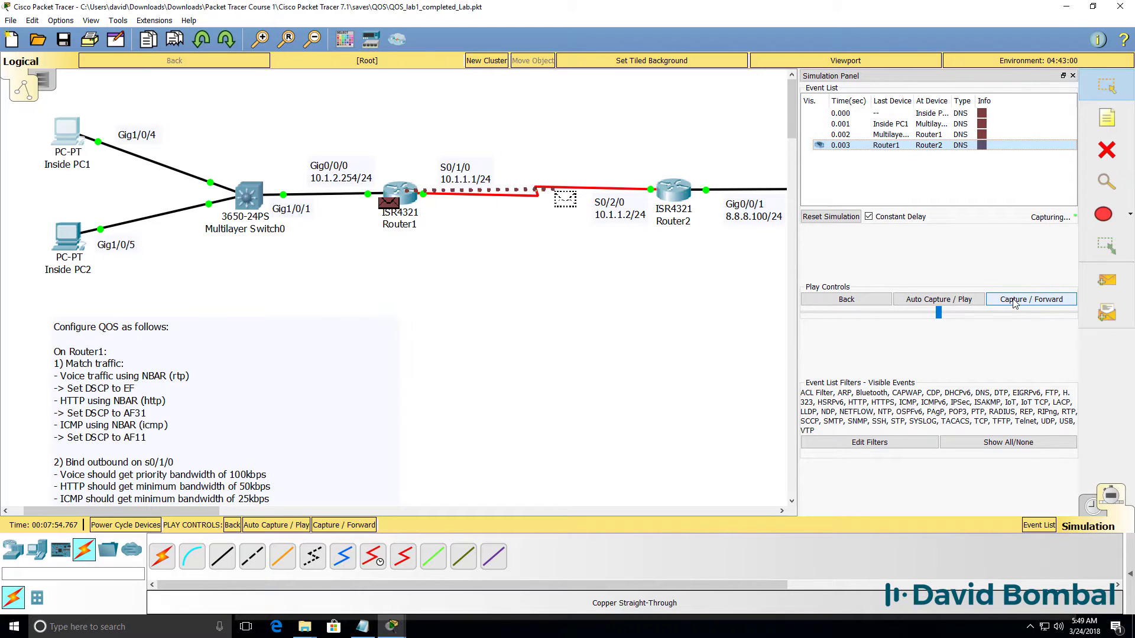
{"action": "left_click", "coordinate": [1013, 301]}
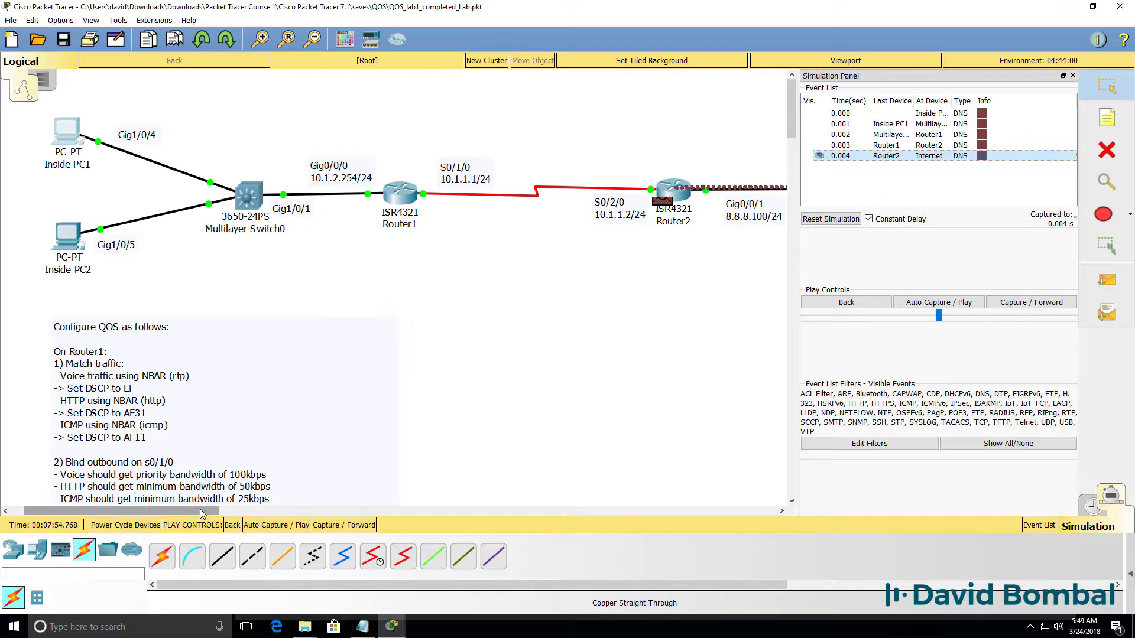
{"action": "left_click_drag", "start_coordinate": [205, 510], "coordinate": [334, 510]}
{"action": "left_click", "coordinate": [1031, 304]}
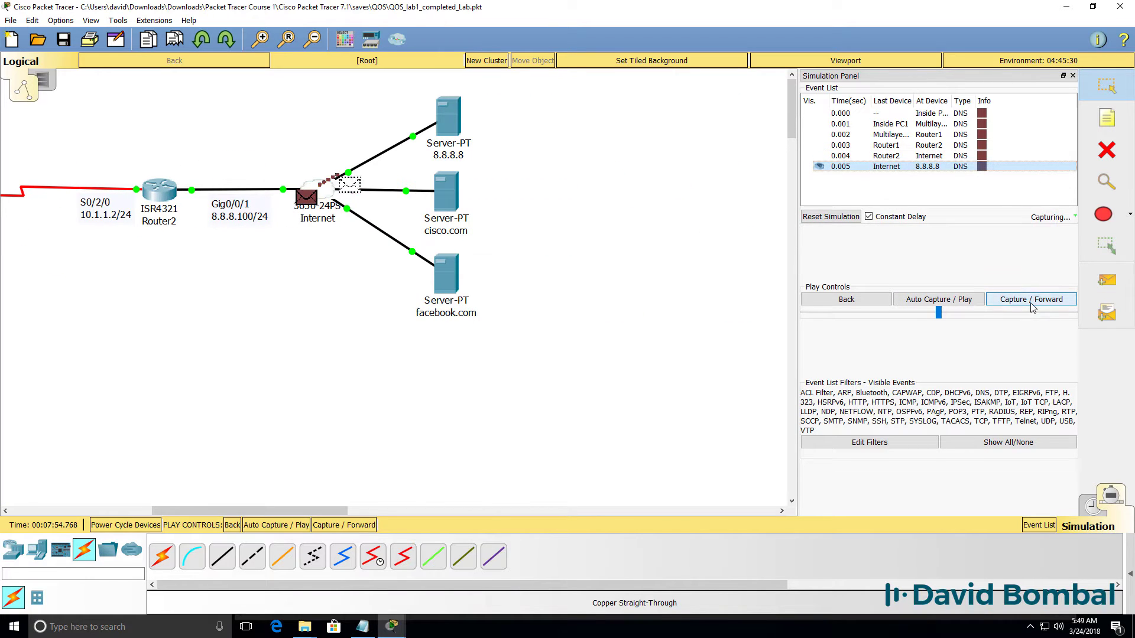
{"action": "left_click", "coordinate": [1025, 303]}
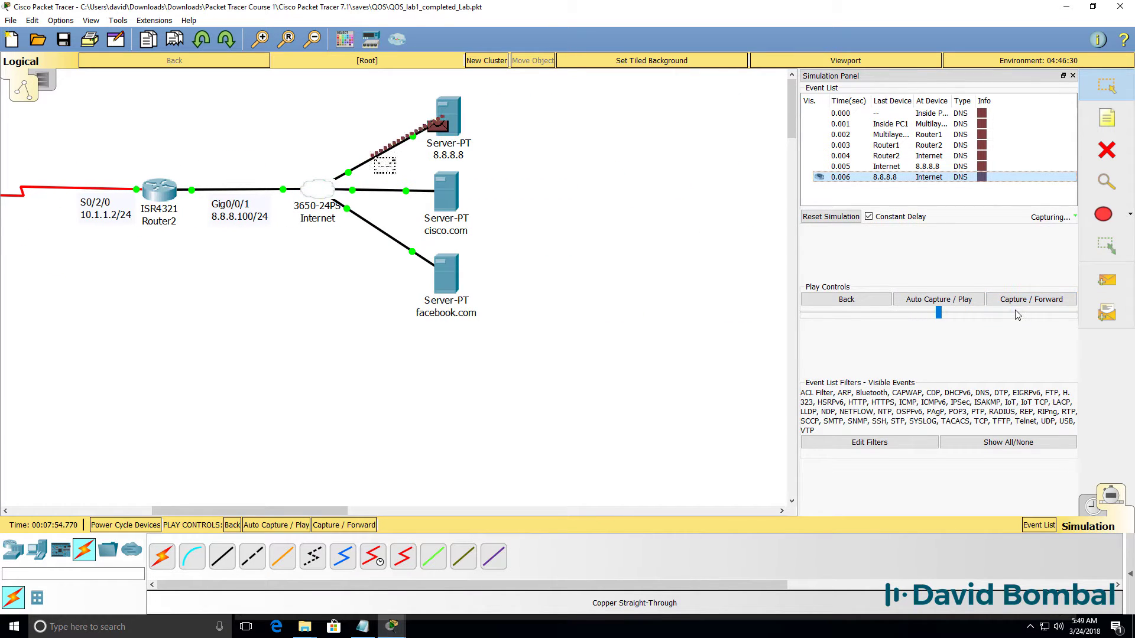
{"action": "left_click", "coordinate": [1013, 302]}
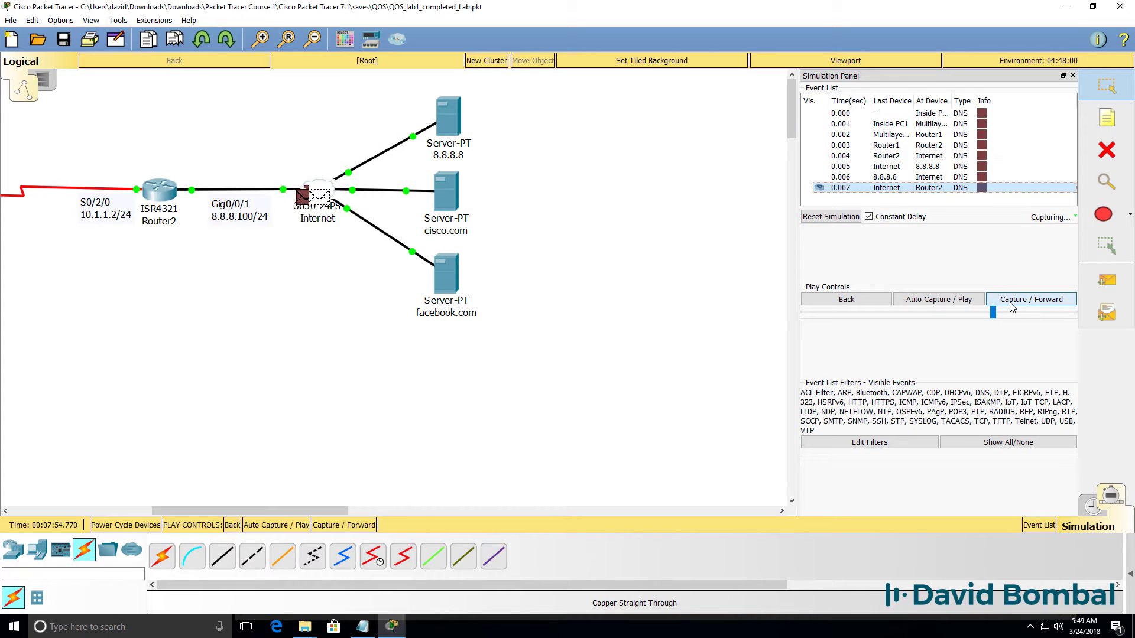
{"action": "left_click_drag", "start_coordinate": [208, 512], "coordinate": [82, 512]}
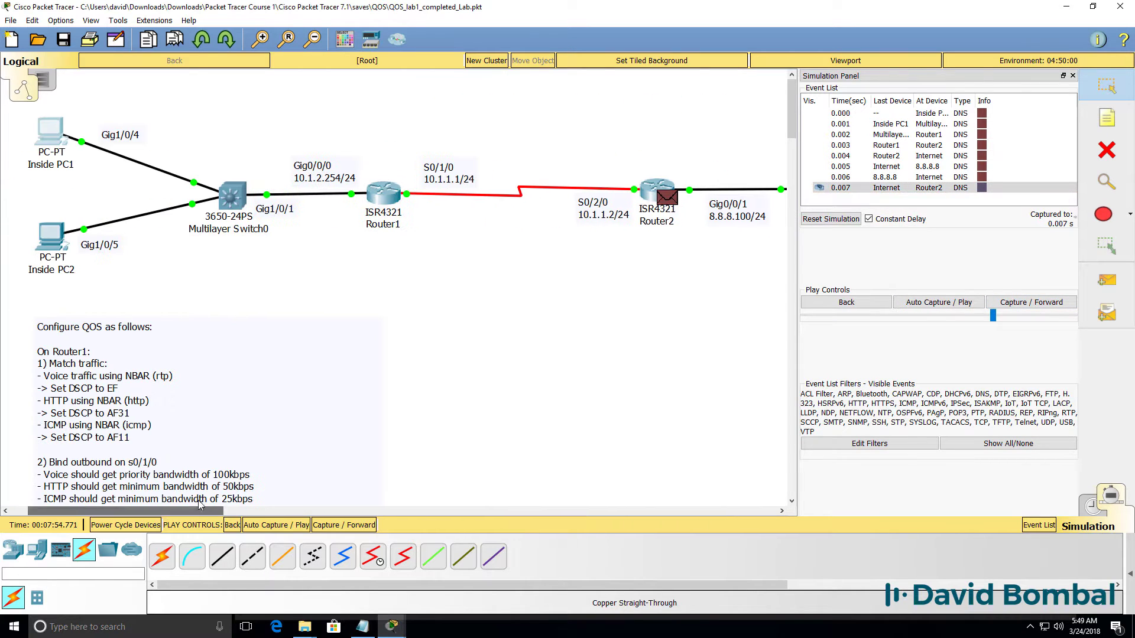
{"action": "left_click", "coordinate": [1007, 302]}
{"action": "left_click", "coordinate": [1005, 307]}
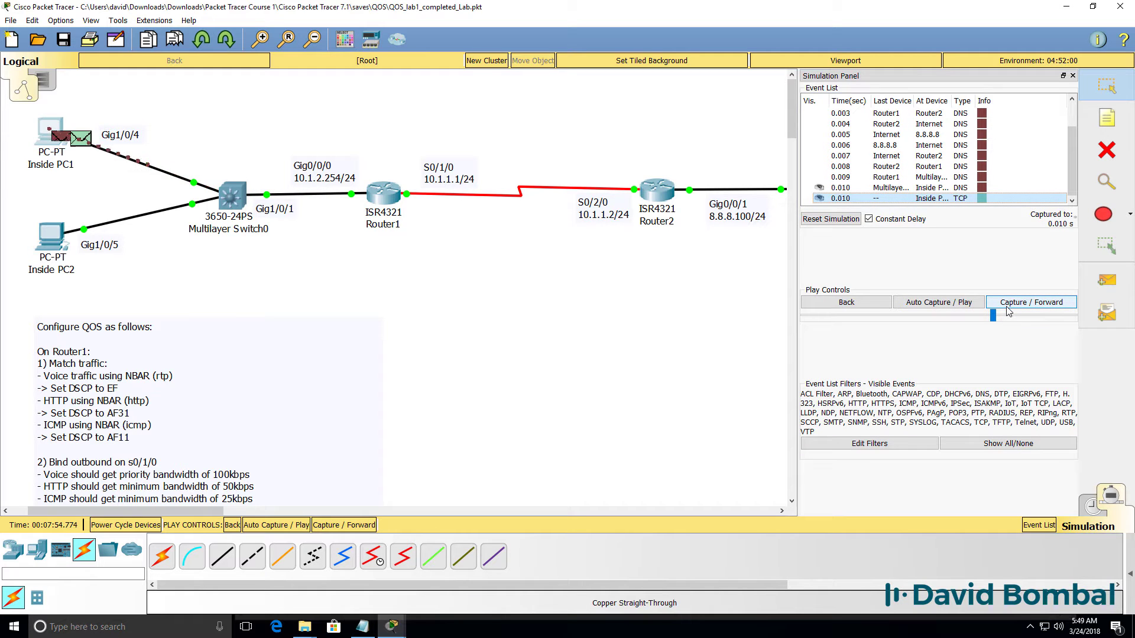
Step the TCP and HTTP packets forward until the HTTP request reaches Router1, then open it.
{"action": "left_click", "coordinate": [1006, 306]}
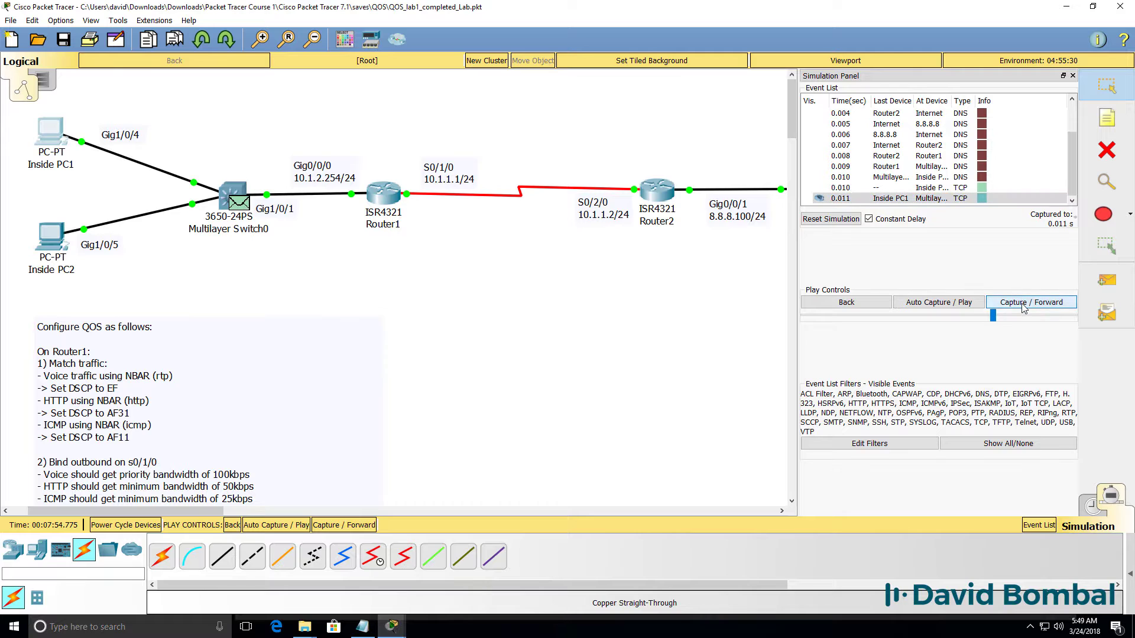
{"action": "left_click", "coordinate": [1029, 302]}
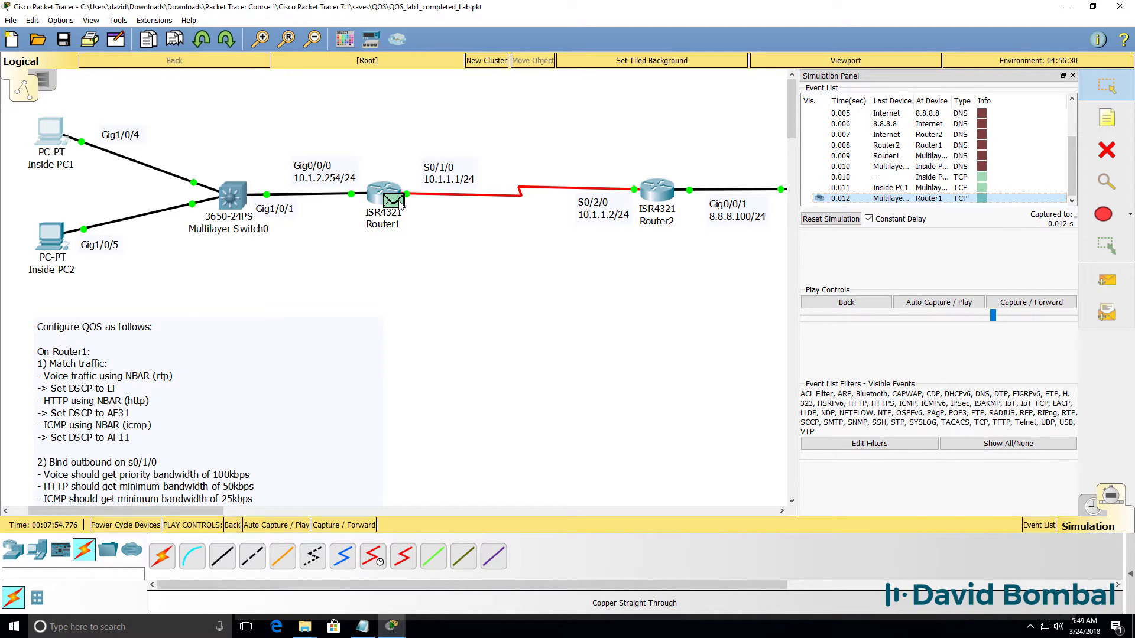
{"action": "left_click", "coordinate": [401, 205]}
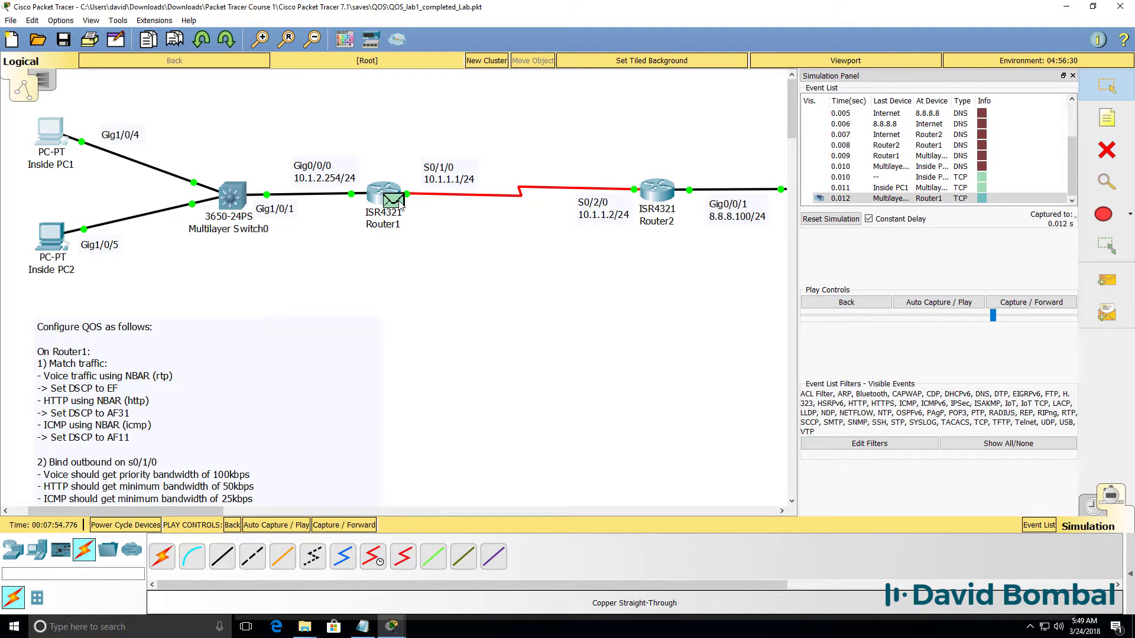
{"action": "left_click", "coordinate": [1031, 302]}
{"action": "left_click", "coordinate": [1031, 302]}
{"action": "left_click", "coordinate": [1031, 303]}
{"action": "left_click", "coordinate": [1031, 303]}
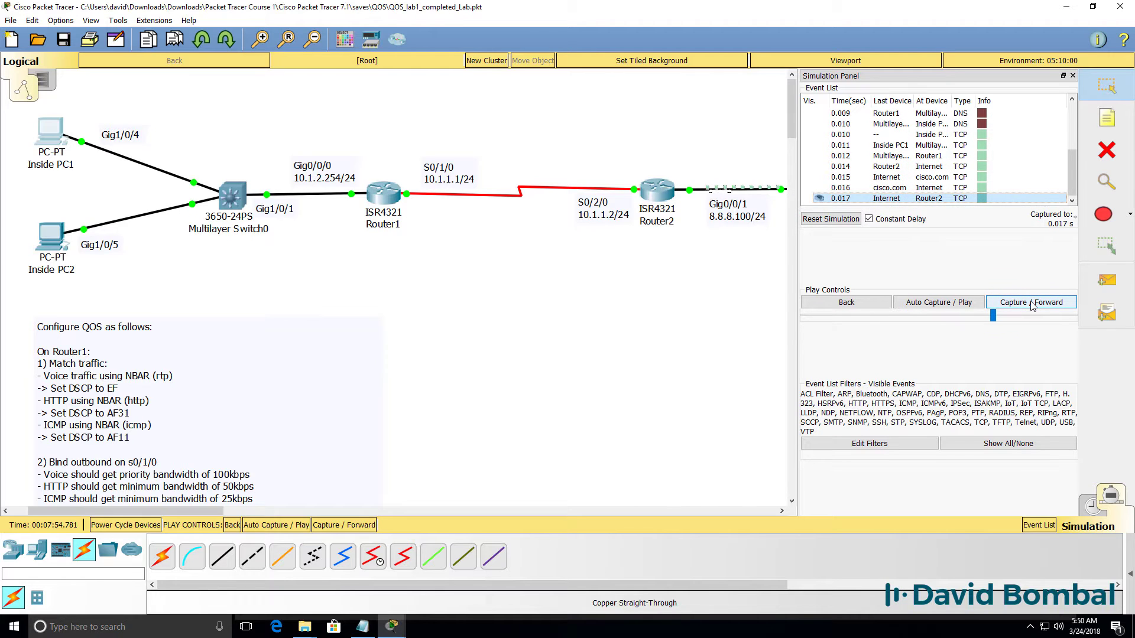
{"action": "left_click", "coordinate": [1031, 302]}
{"action": "left_click", "coordinate": [1032, 303]}
{"action": "left_click", "coordinate": [1031, 303]}
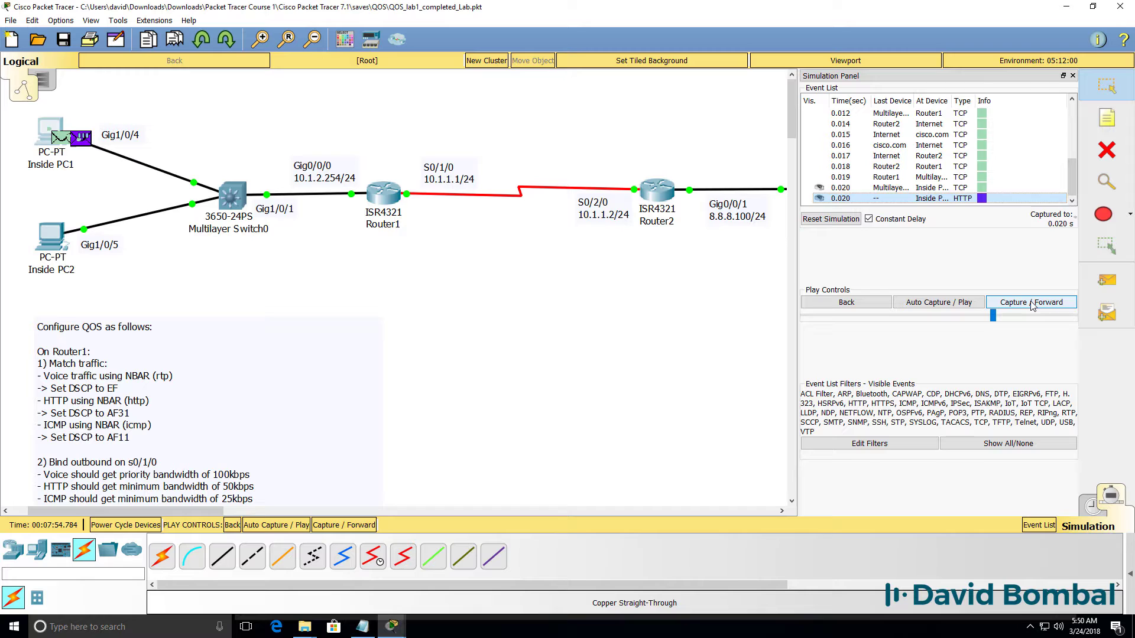
{"action": "left_click", "coordinate": [1031, 303]}
{"action": "left_click", "coordinate": [1031, 303]}
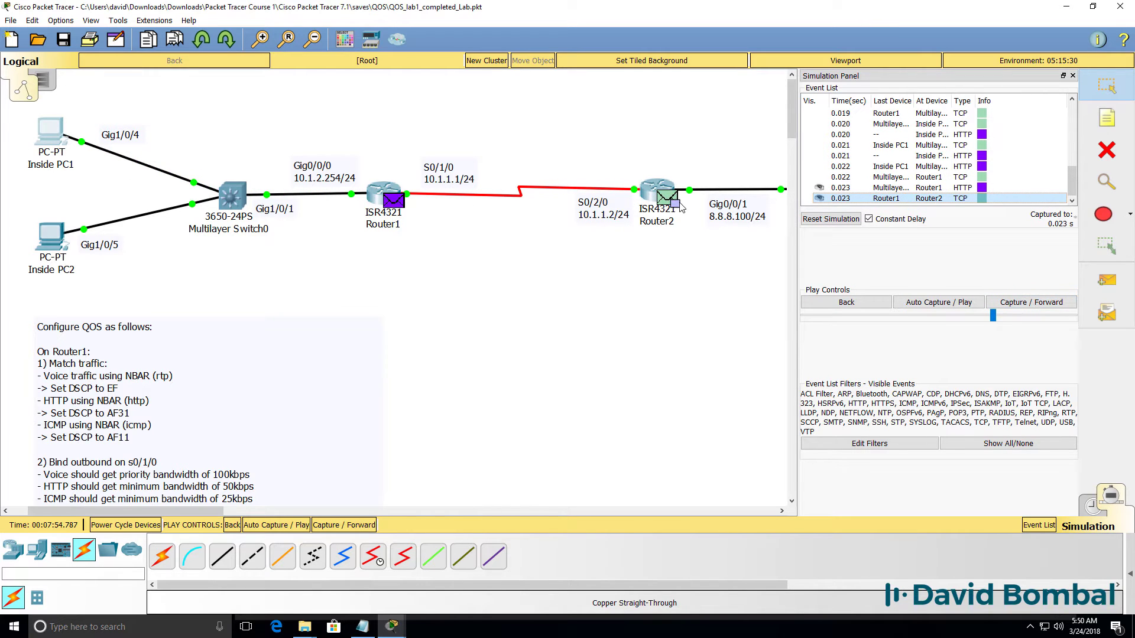
{"action": "left_click", "coordinate": [394, 201]}
Compare the HTTP packet's DSCP at Router1: inbound 0x00, outbound 0x1a (AF31).
{"action": "left_click", "coordinate": [489, 150]}
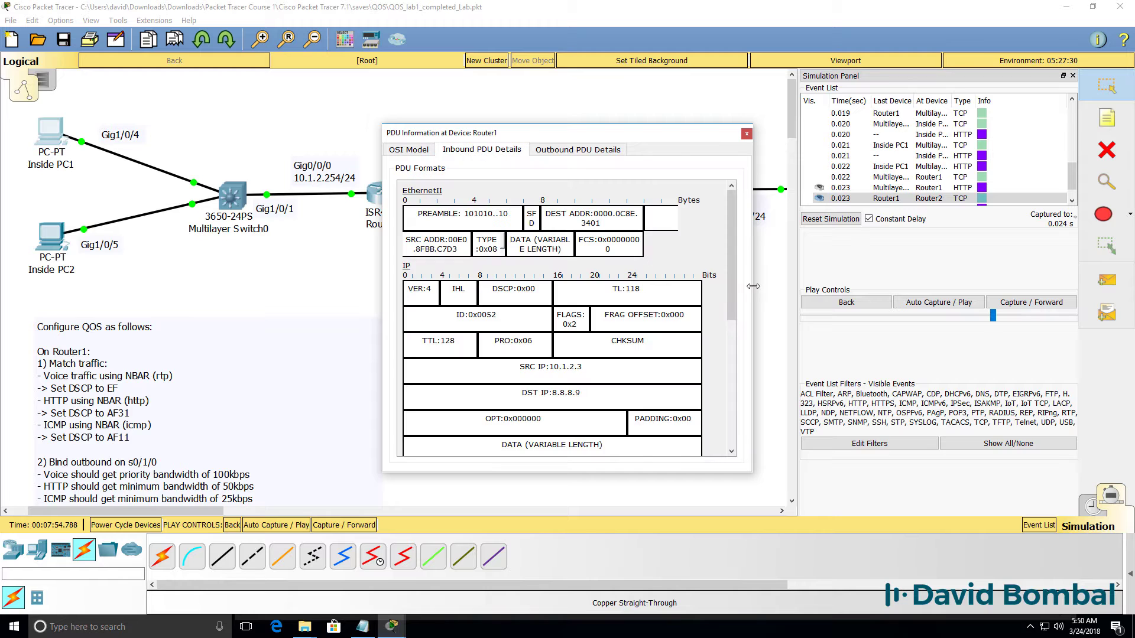
{"action": "left_click_drag", "start_coordinate": [753, 286], "coordinate": [1132, 295]}
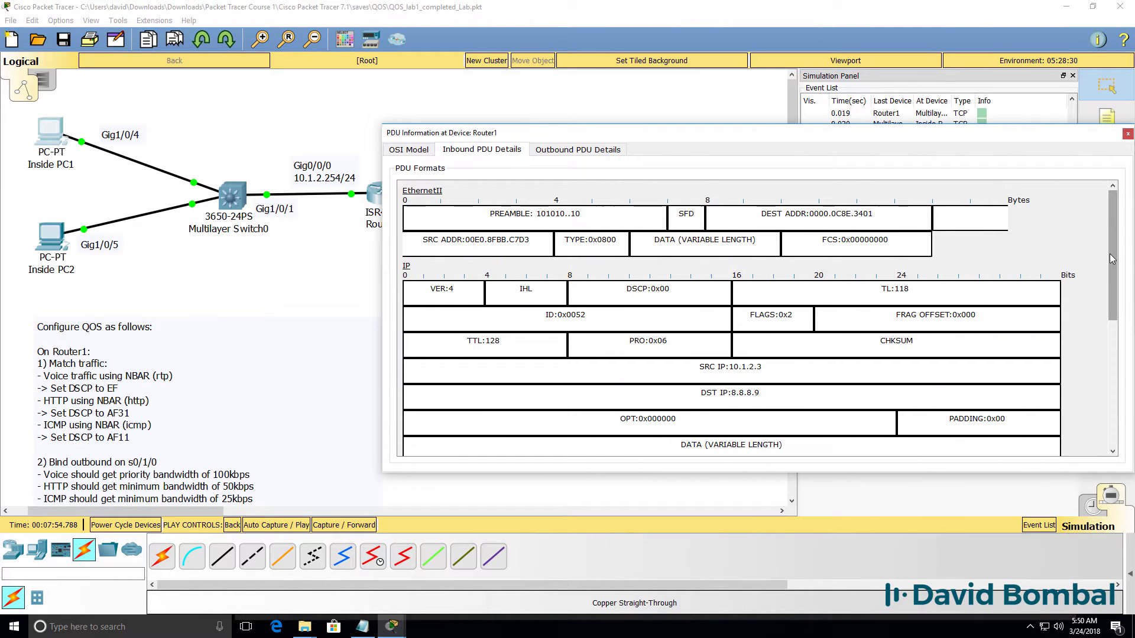
{"action": "scroll", "coordinate": [1129, 320], "scroll_direction": "down", "scroll_amount": 3}
{"action": "scroll", "coordinate": [1129, 320], "scroll_direction": "down", "scroll_amount": 5}
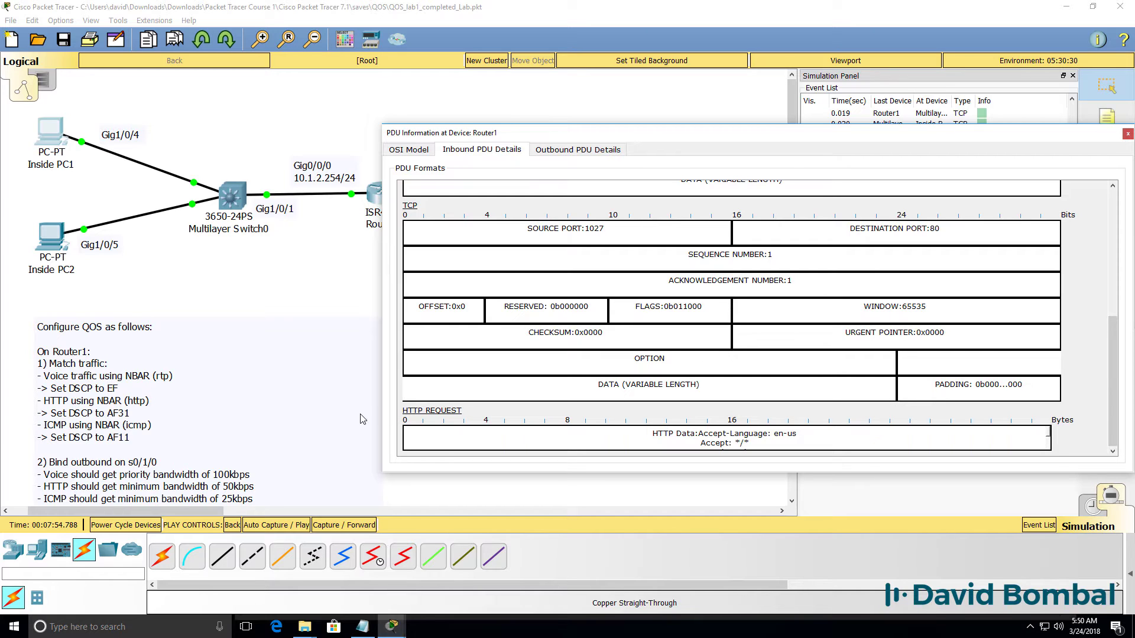
{"action": "scroll", "coordinate": [536, 361], "scroll_direction": "up", "scroll_amount": 8}
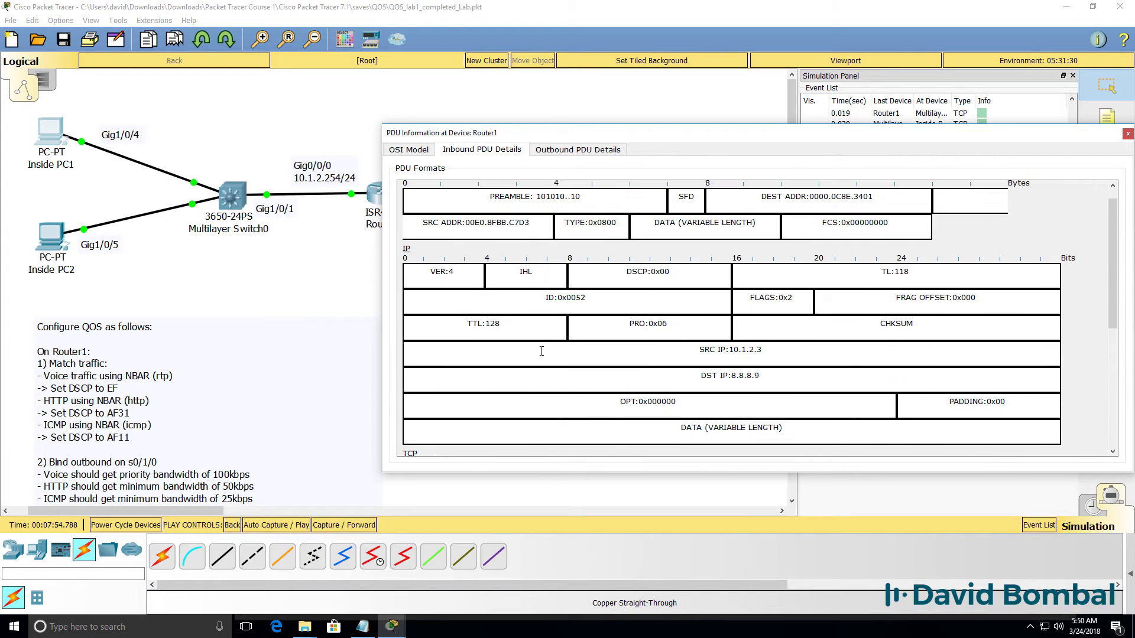
{"action": "left_click_drag", "start_coordinate": [705, 269], "coordinate": [596, 273]}
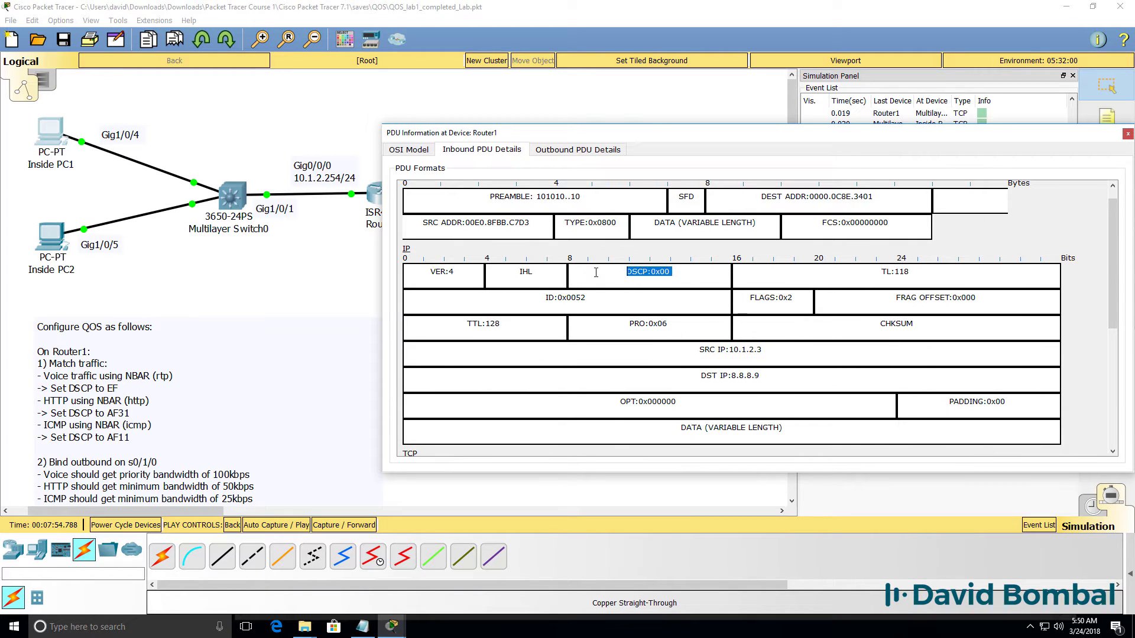
{"action": "left_click", "coordinate": [582, 155]}
{"action": "left_click_drag", "start_coordinate": [640, 140], "coordinate": [609, 248]}
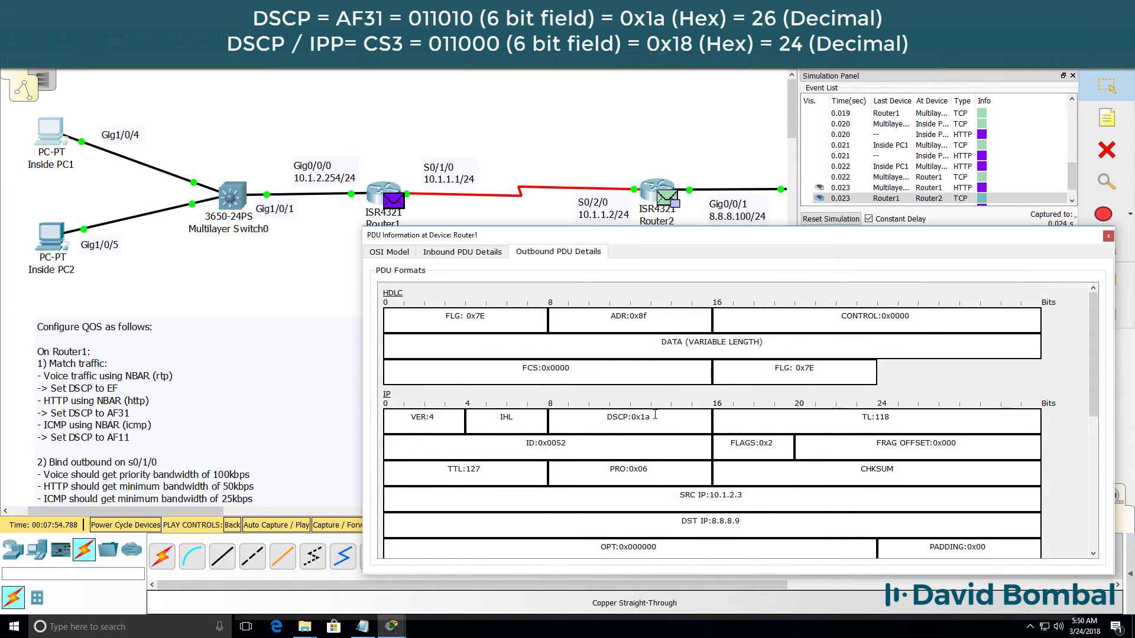
{"action": "left_click_drag", "start_coordinate": [651, 417], "coordinate": [618, 417]}
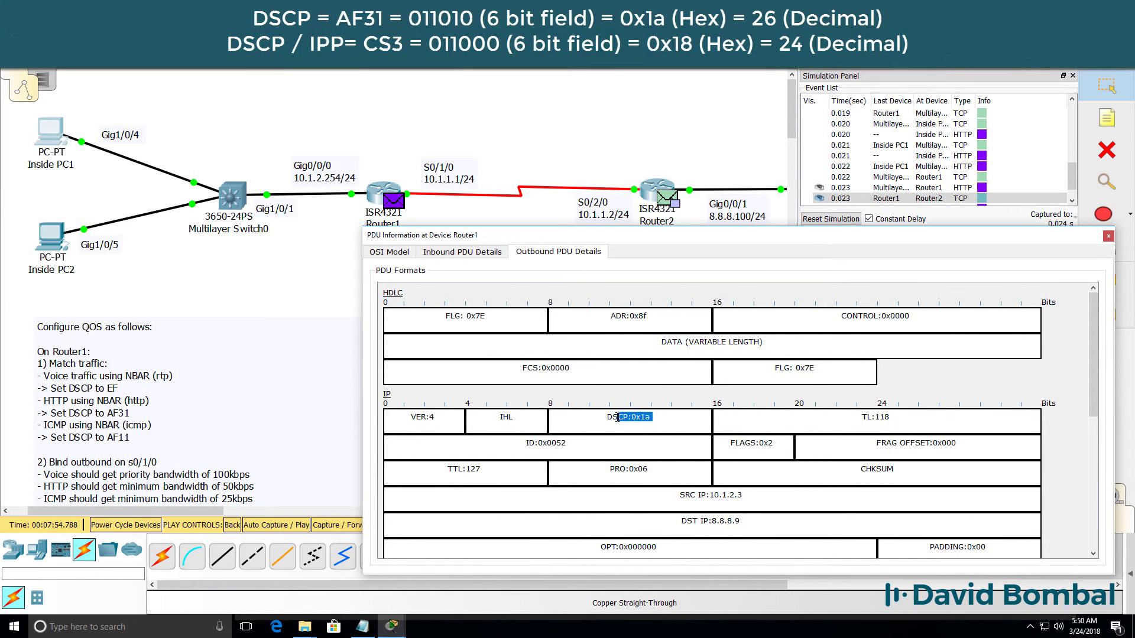
{"action": "left_click", "coordinate": [1108, 237]}
Step the packet to Router2 and view its inbound PDU details.
{"action": "left_click", "coordinate": [1031, 302]}
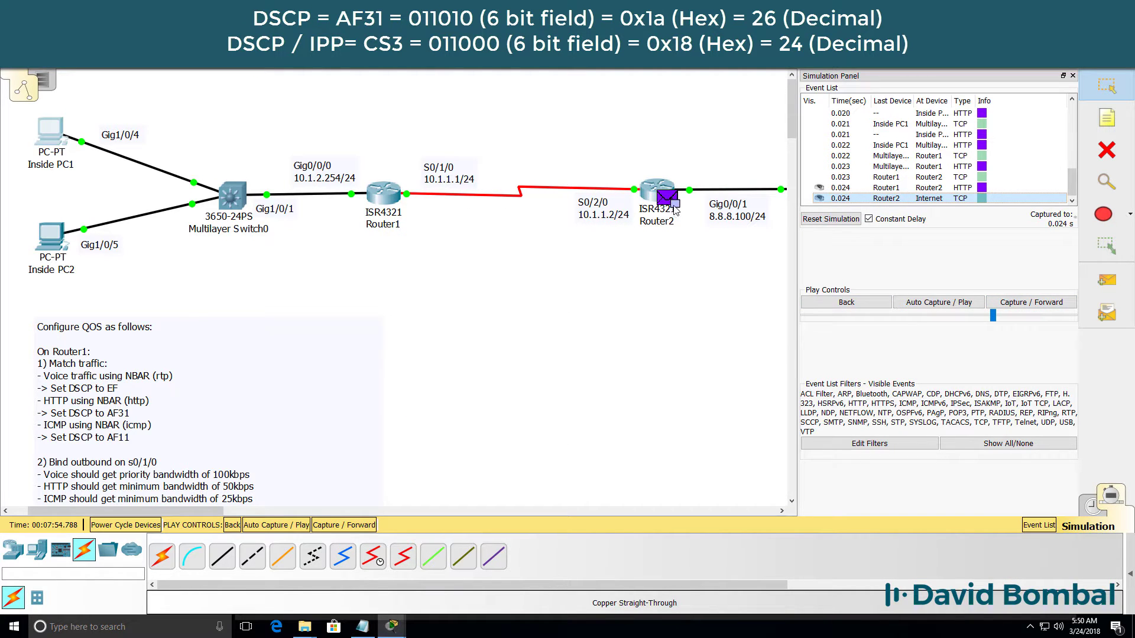
{"action": "left_click", "coordinate": [674, 208]}
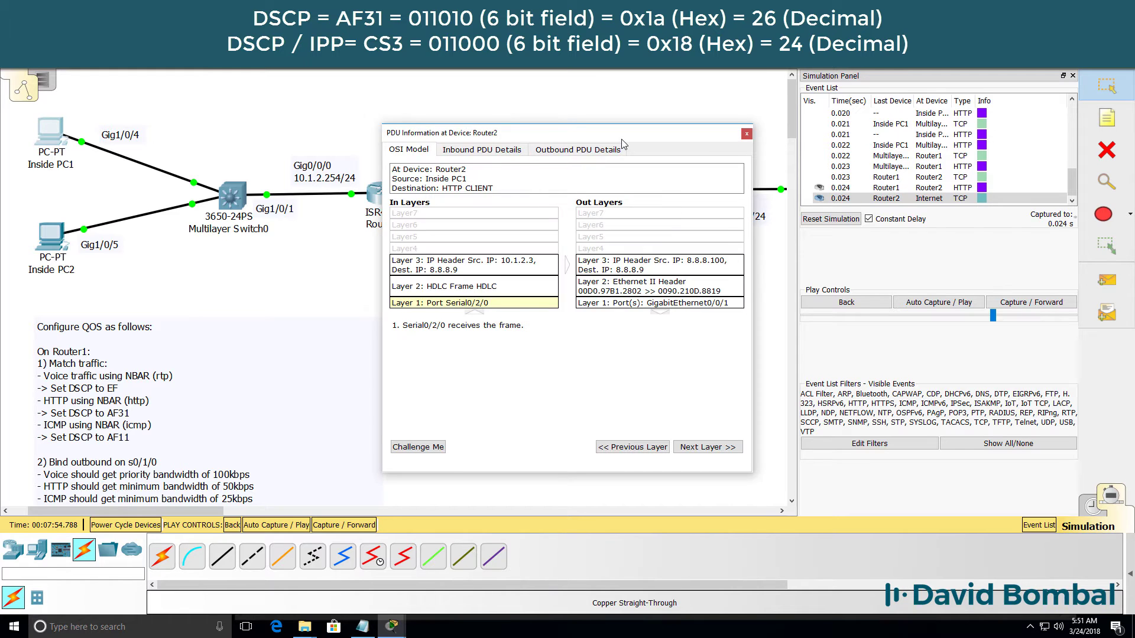
{"action": "left_click_drag", "start_coordinate": [621, 140], "coordinate": [644, 254]}
{"action": "left_click", "coordinate": [500, 265]}
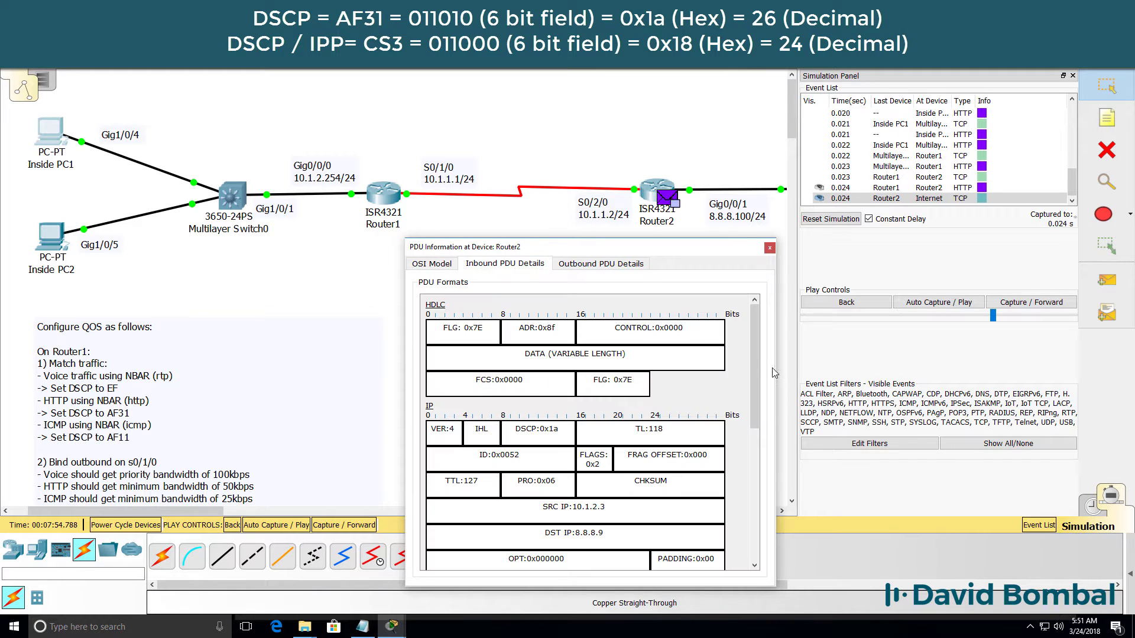
At Router2, confirm DSCP changes from 0x1a inbound to 0x18 (CS3) outbound.
{"action": "left_click_drag", "start_coordinate": [776, 361], "coordinate": [1129, 357]}
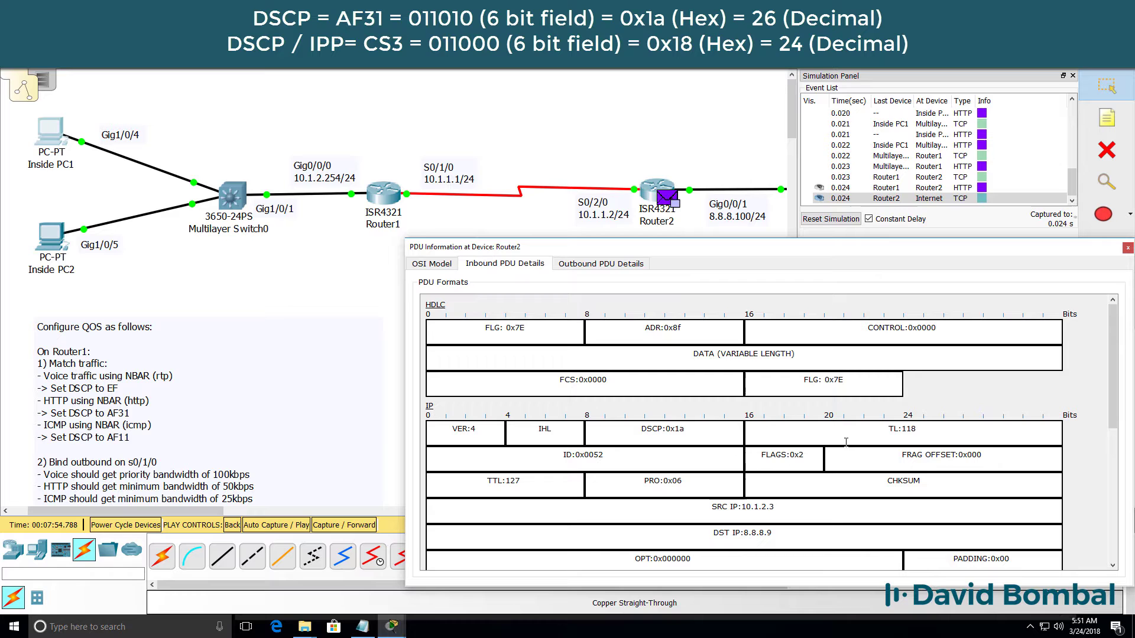
{"action": "double_click", "coordinate": [616, 432]}
{"action": "left_click", "coordinate": [600, 265]}
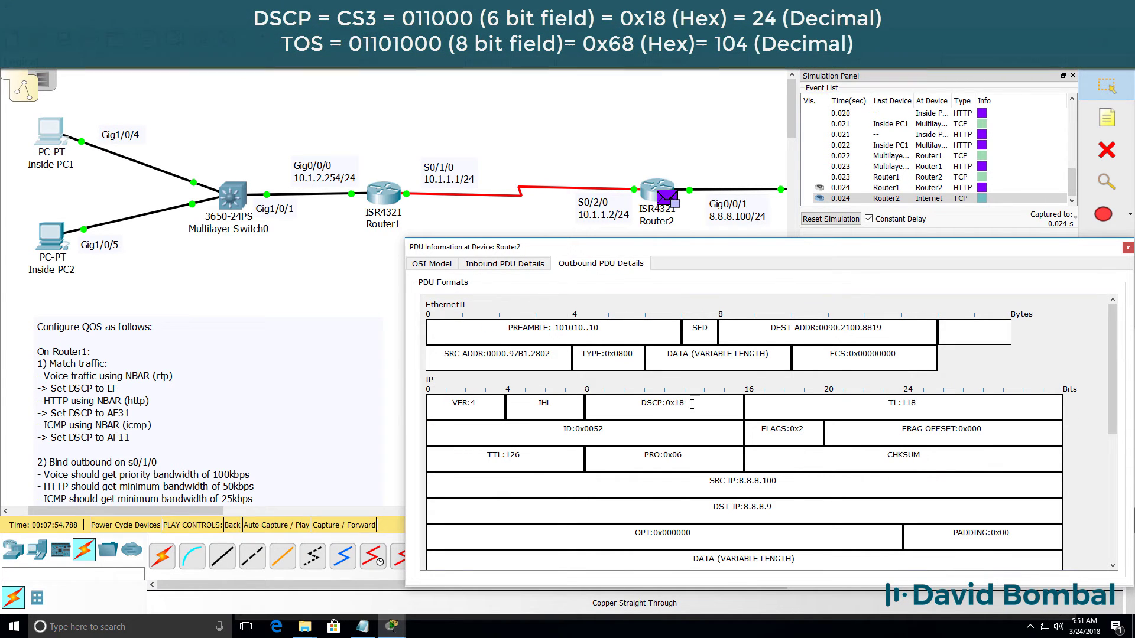
{"action": "left_click_drag", "start_coordinate": [691, 404], "coordinate": [636, 403]}
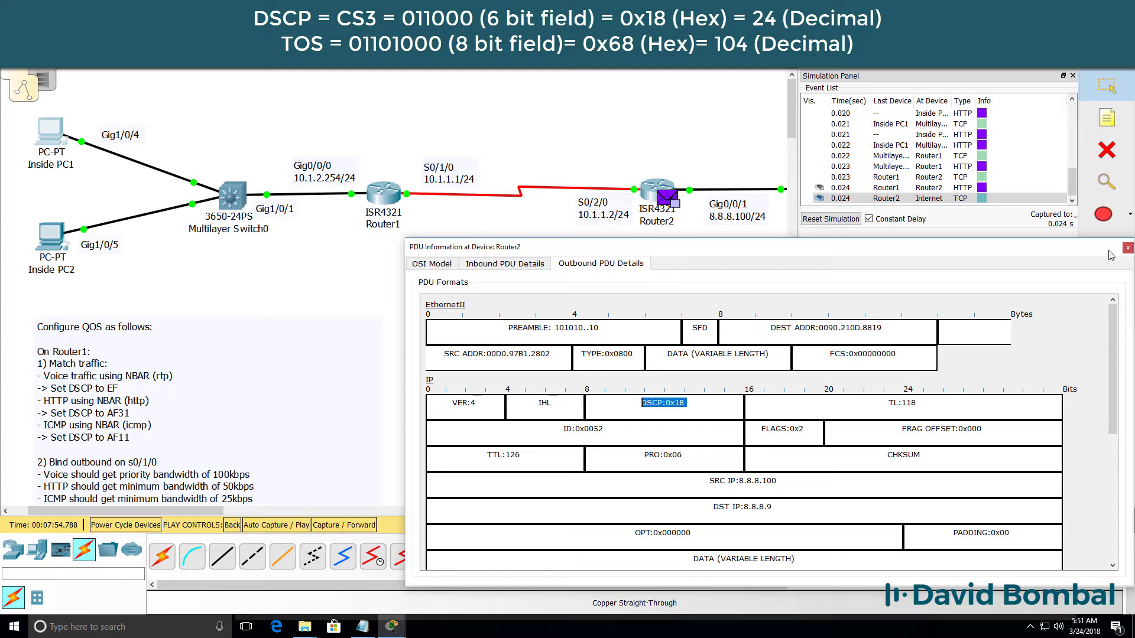
{"action": "left_click", "coordinate": [1127, 250]}
Step the packet to the Internet switch and confirm DSCP 0x18 both inbound and outbound.
{"action": "left_click", "coordinate": [1031, 299]}
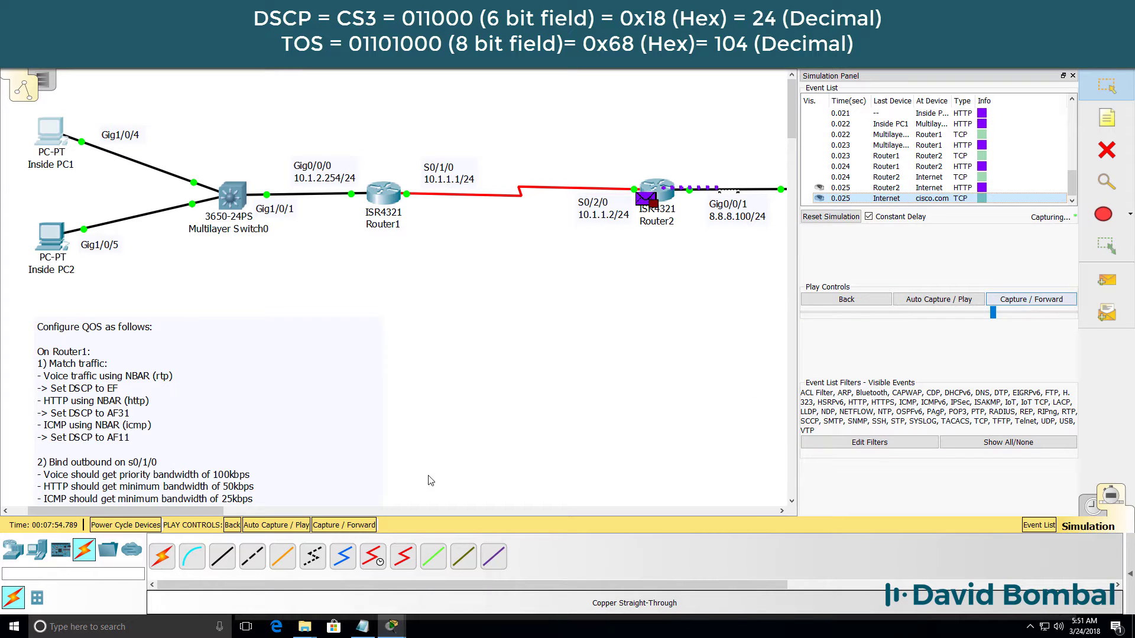
{"action": "left_click_drag", "start_coordinate": [58, 510], "coordinate": [146, 510]}
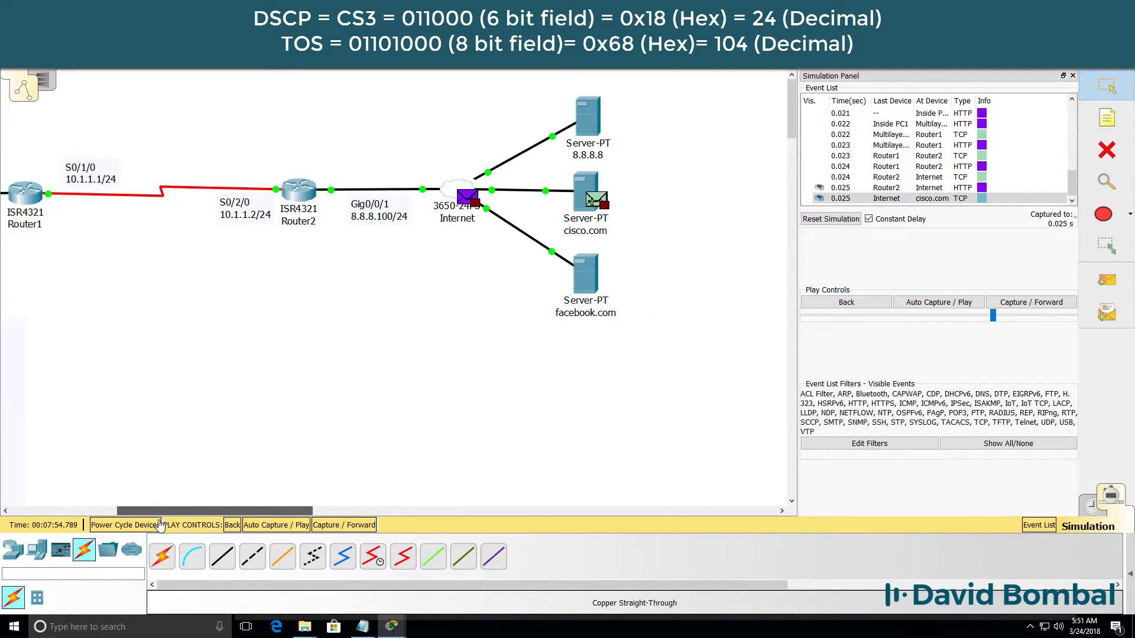
{"action": "left_click", "coordinate": [466, 197]}
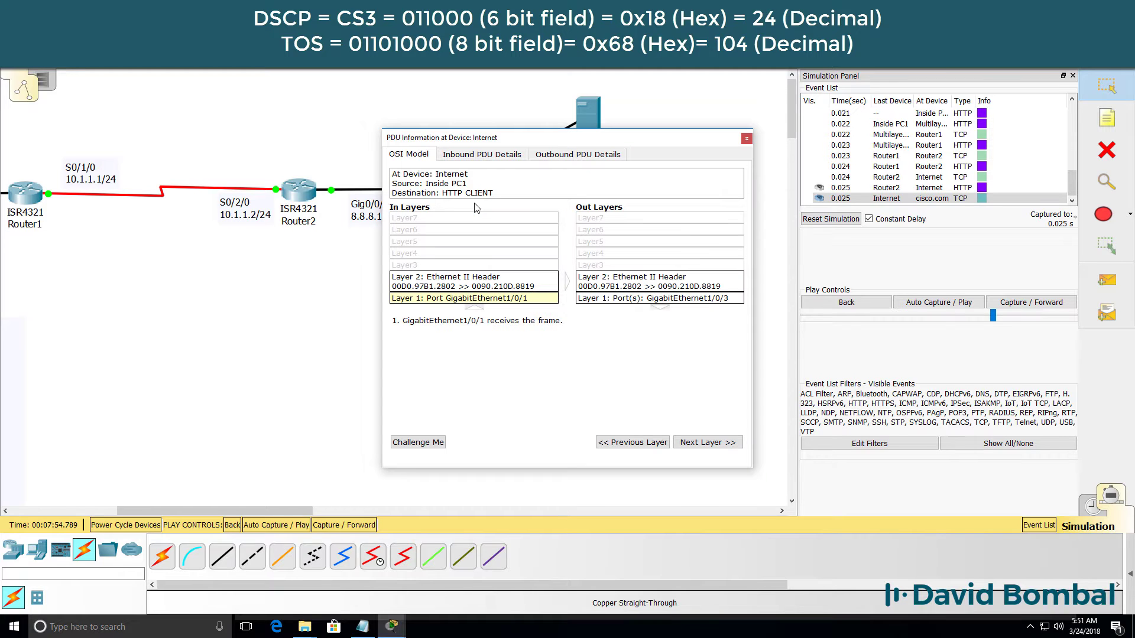
{"action": "left_click_drag", "start_coordinate": [510, 140], "coordinate": [528, 247]}
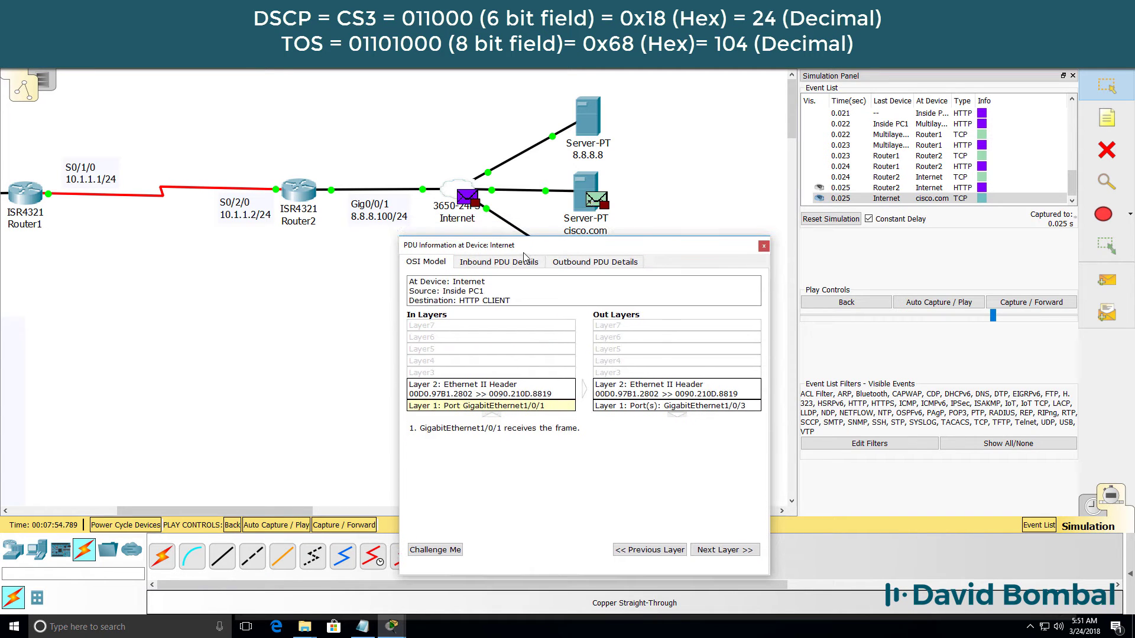
{"action": "left_click", "coordinate": [525, 262]}
{"action": "left_click_drag", "start_coordinate": [770, 327], "coordinate": [1116, 327]}
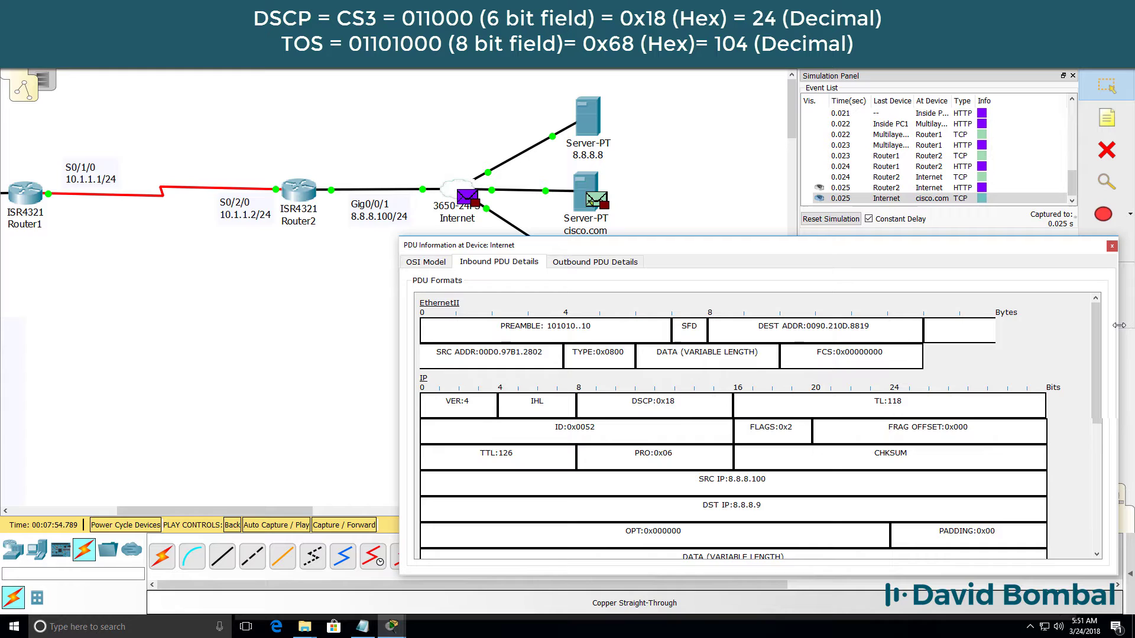
{"action": "left_click_drag", "start_coordinate": [688, 402], "coordinate": [627, 404]}
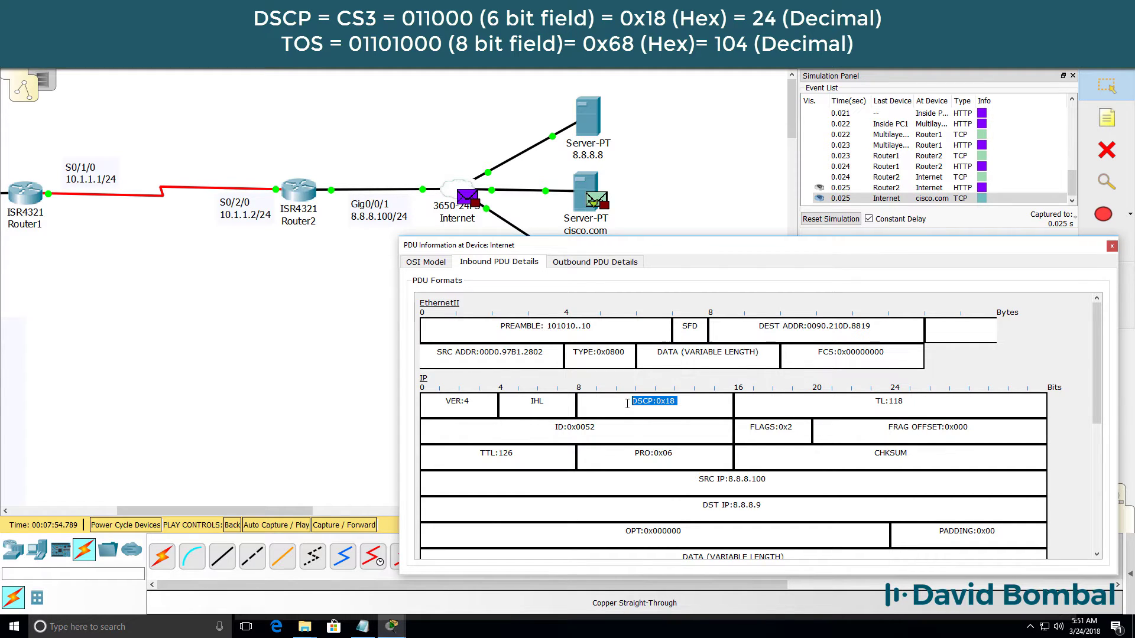
{"action": "left_click", "coordinate": [580, 263]}
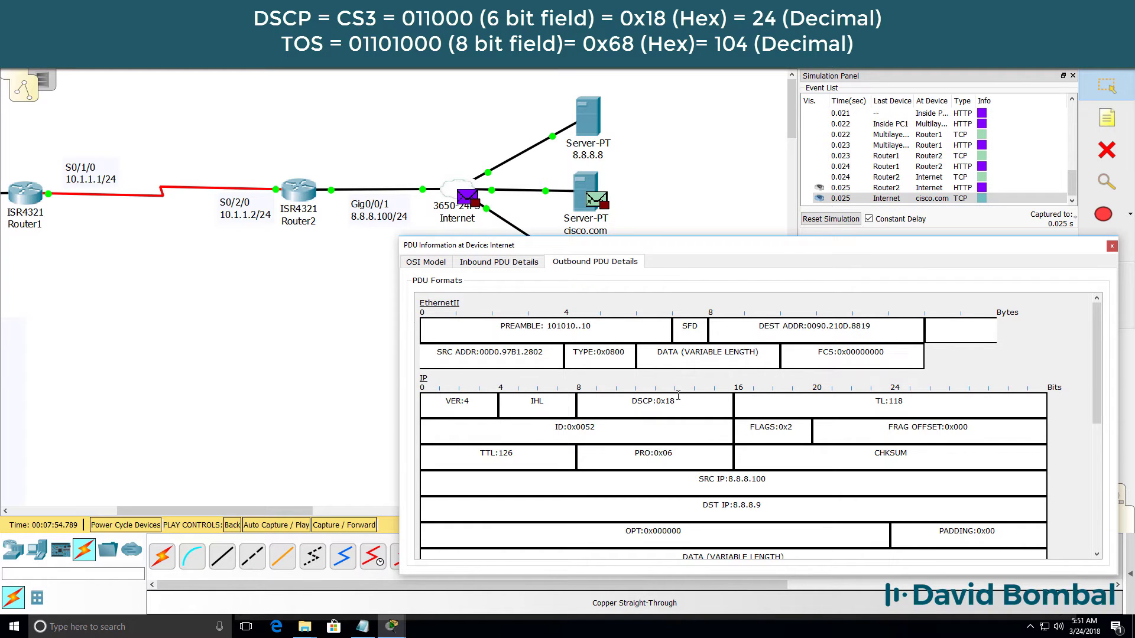
{"action": "left_click_drag", "start_coordinate": [678, 395], "coordinate": [634, 401]}
{"action": "left_click", "coordinate": [1111, 246]}
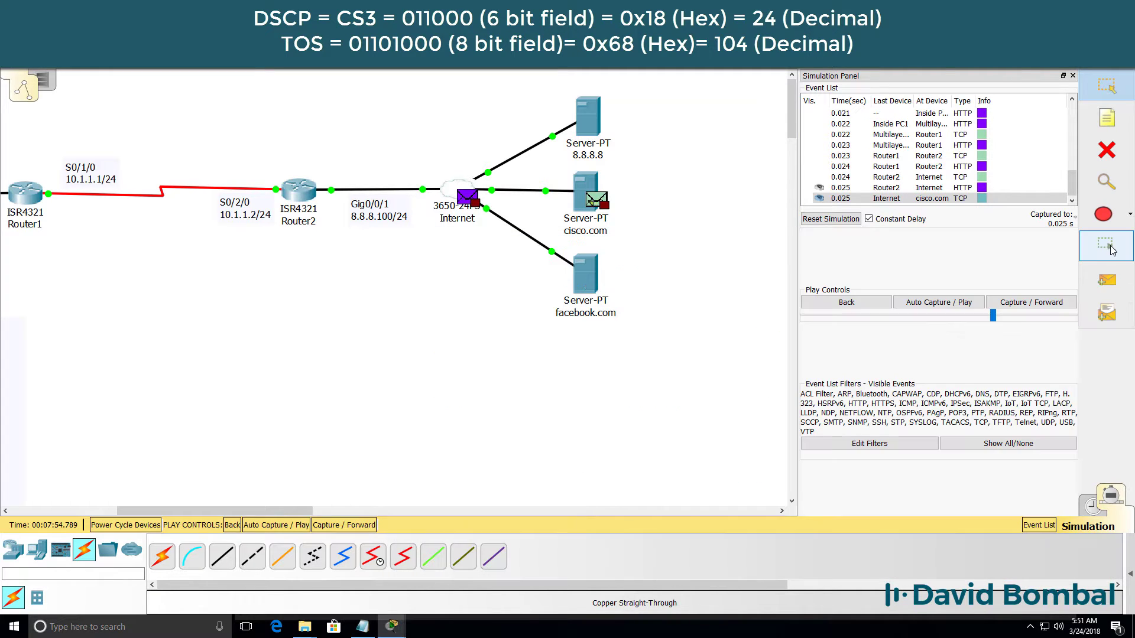
Step the simulation forward as the packet reaches cisco.com and the reply heads back.
{"action": "left_click", "coordinate": [1043, 301]}
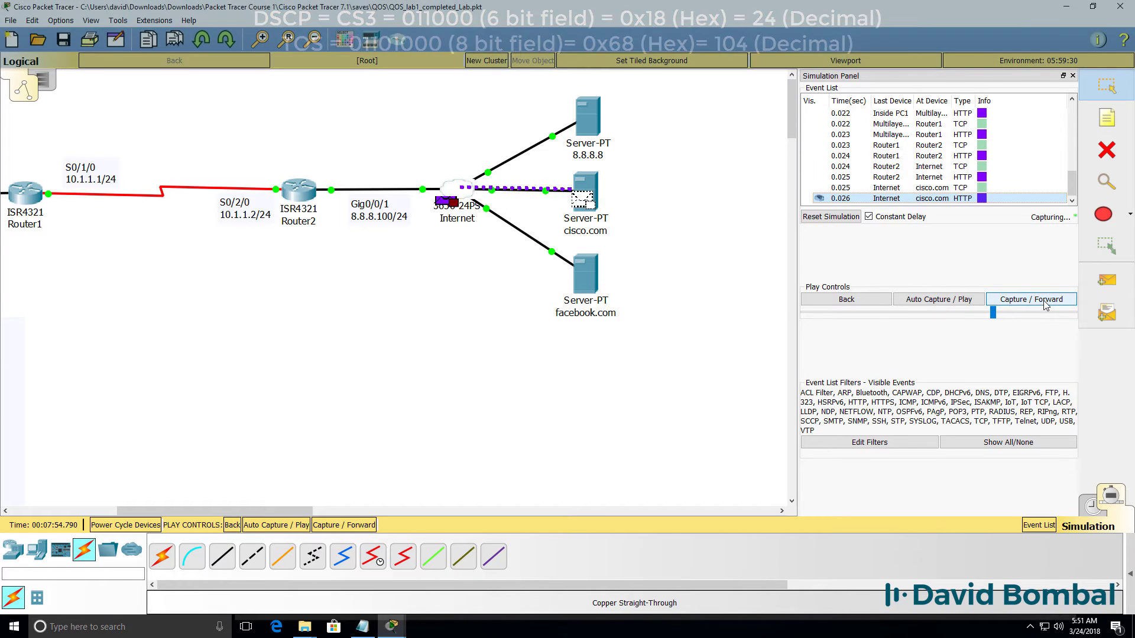
{"action": "left_click", "coordinate": [1043, 302]}
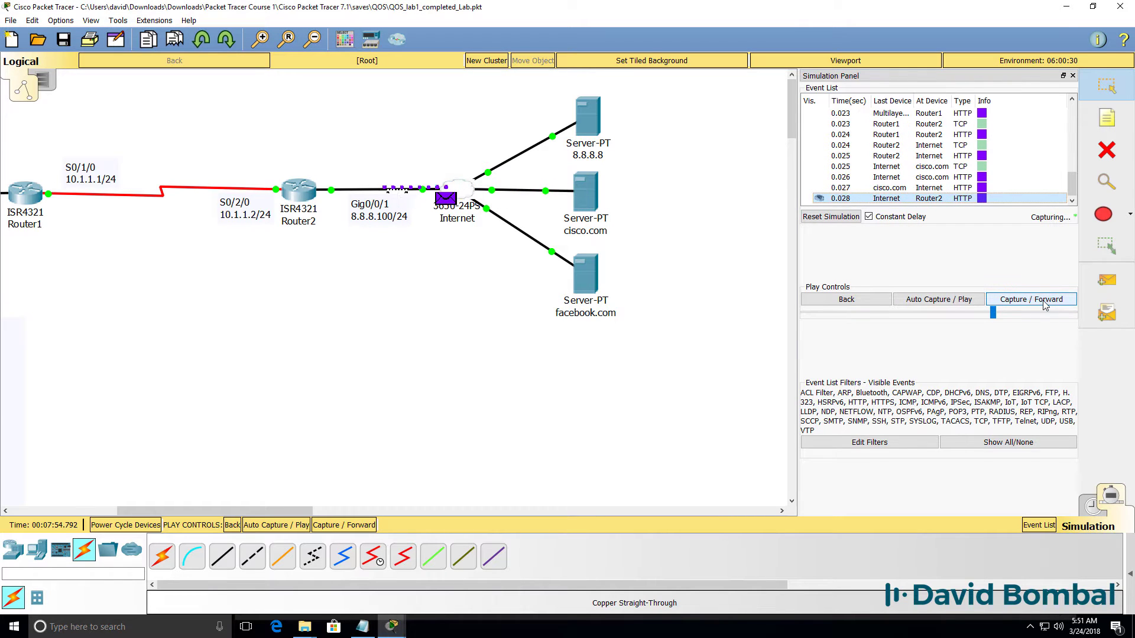
{"action": "left_click", "coordinate": [1043, 302]}
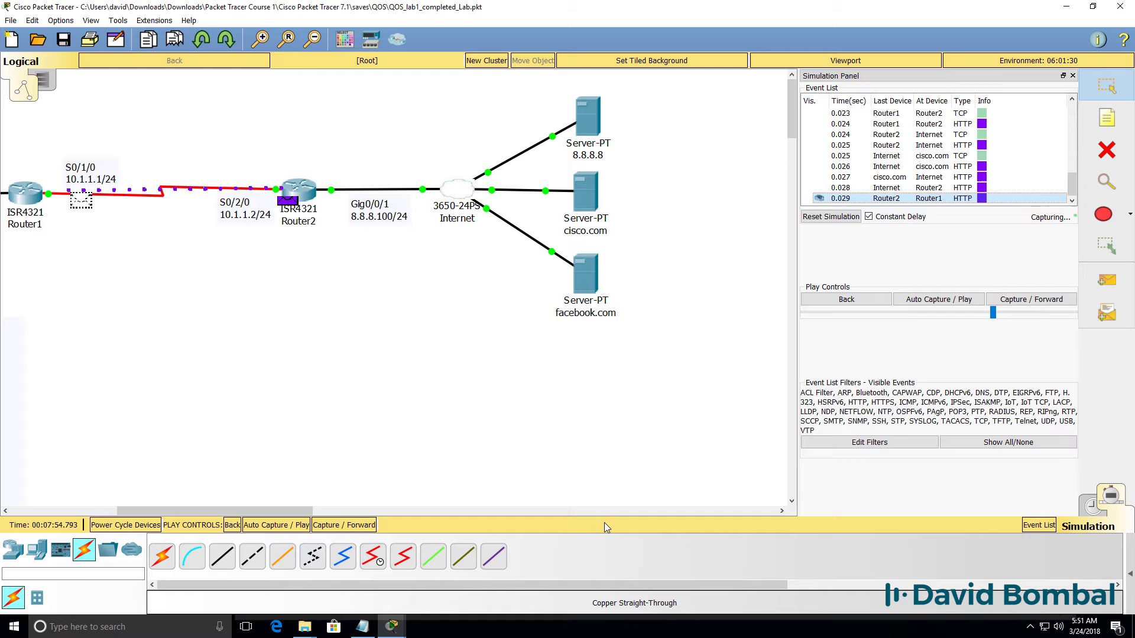
{"action": "left_click_drag", "start_coordinate": [280, 515], "coordinate": [211, 515]}
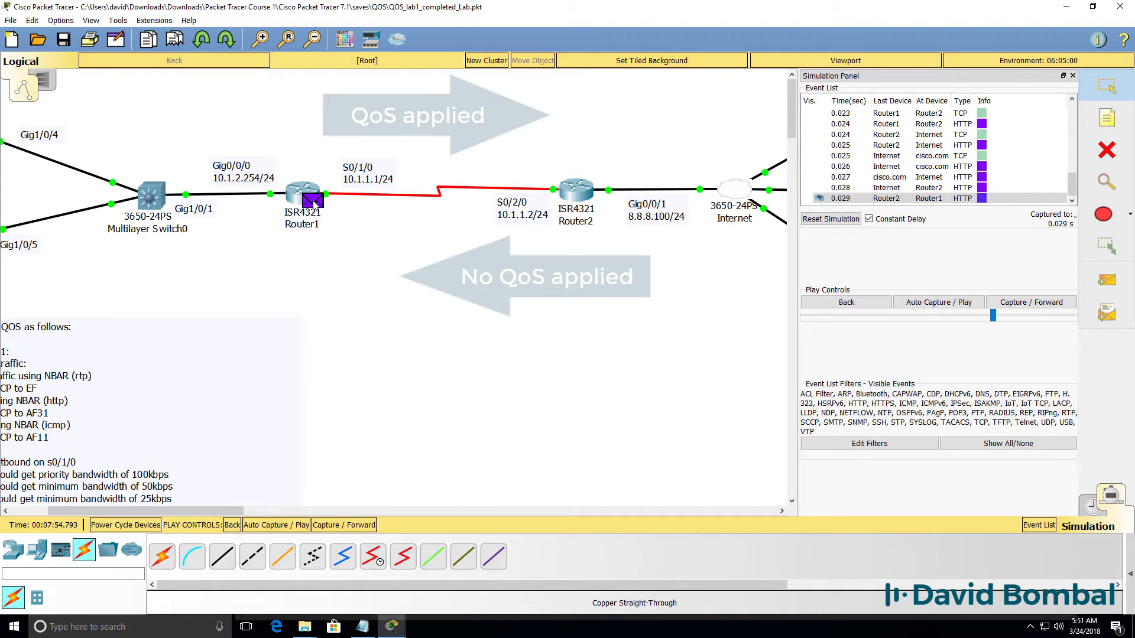
Check the reply arriving at Router1 shows DSCP 0x00 inbound and outbound.
{"action": "left_click", "coordinate": [317, 203]}
{"action": "left_click", "coordinate": [463, 155]}
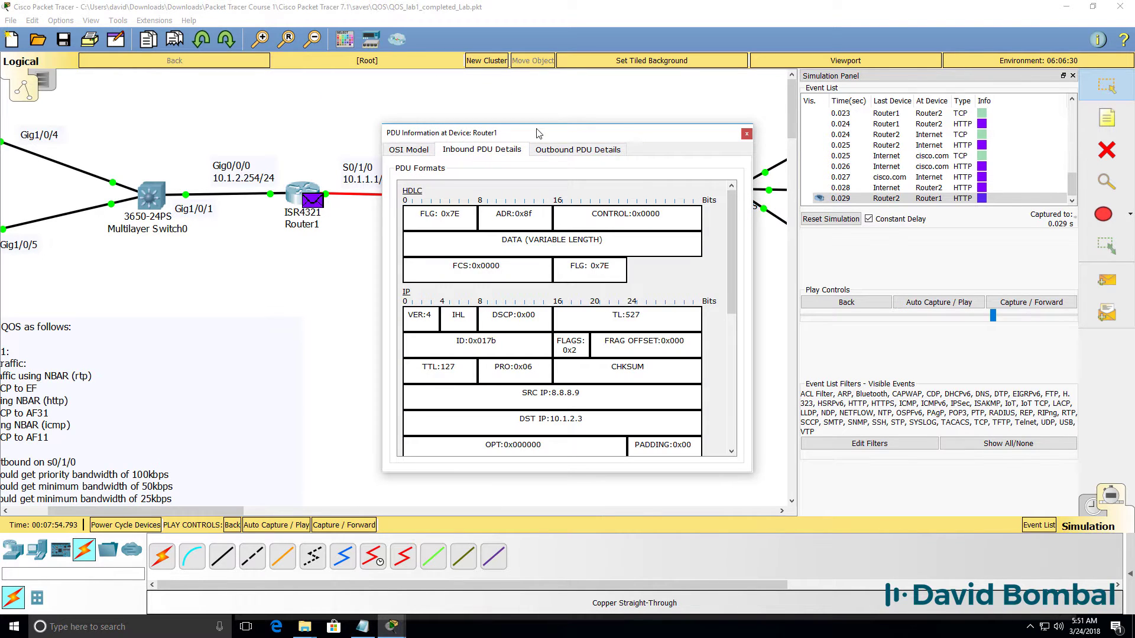
{"action": "left_click_drag", "start_coordinate": [540, 133], "coordinate": [561, 169]}
{"action": "left_click_drag", "start_coordinate": [515, 351], "coordinate": [627, 323]}
{"action": "left_click", "coordinate": [584, 186]}
{"action": "left_click", "coordinate": [767, 172]}
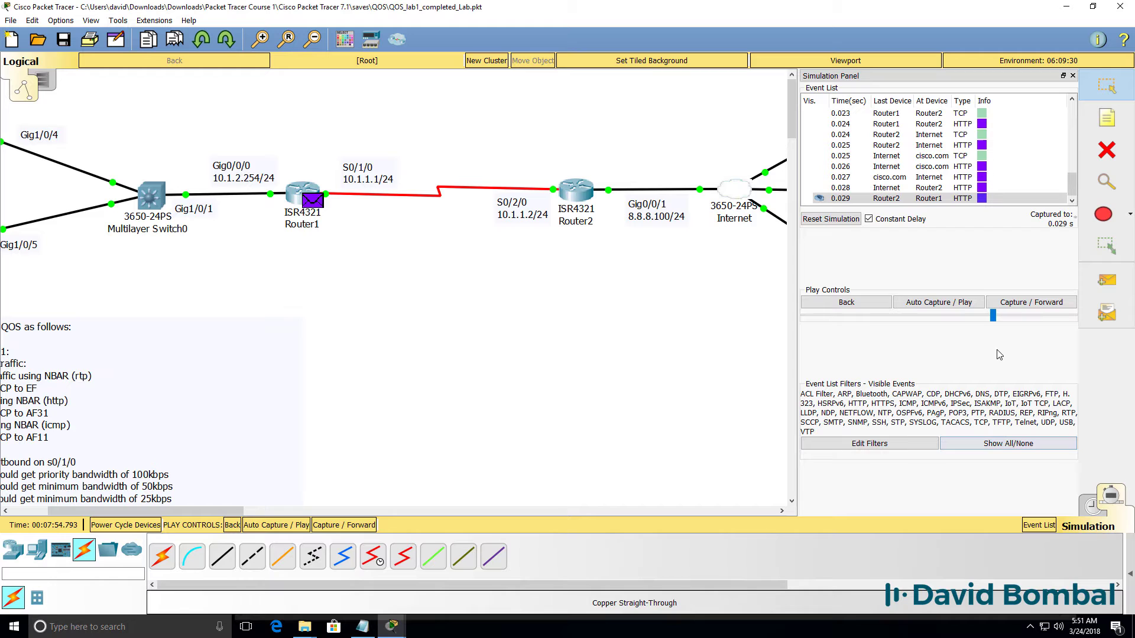
Advance the simulation several events, then step back one to the Router1 event.
{"action": "left_click", "coordinate": [1033, 305]}
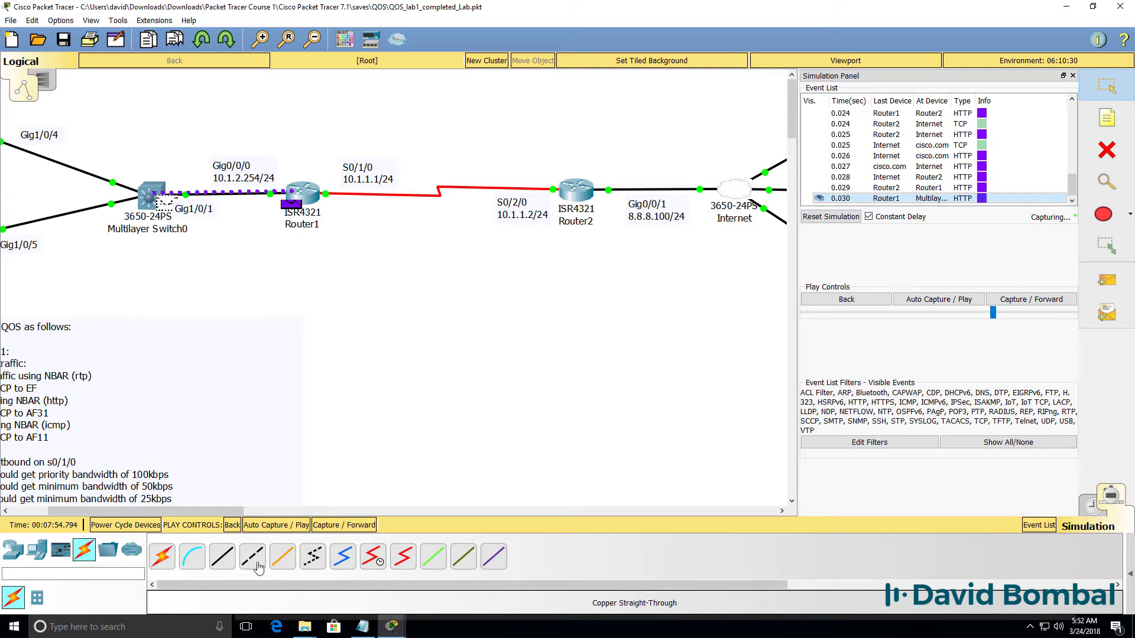
{"action": "left_click_drag", "start_coordinate": [178, 511], "coordinate": [139, 511]}
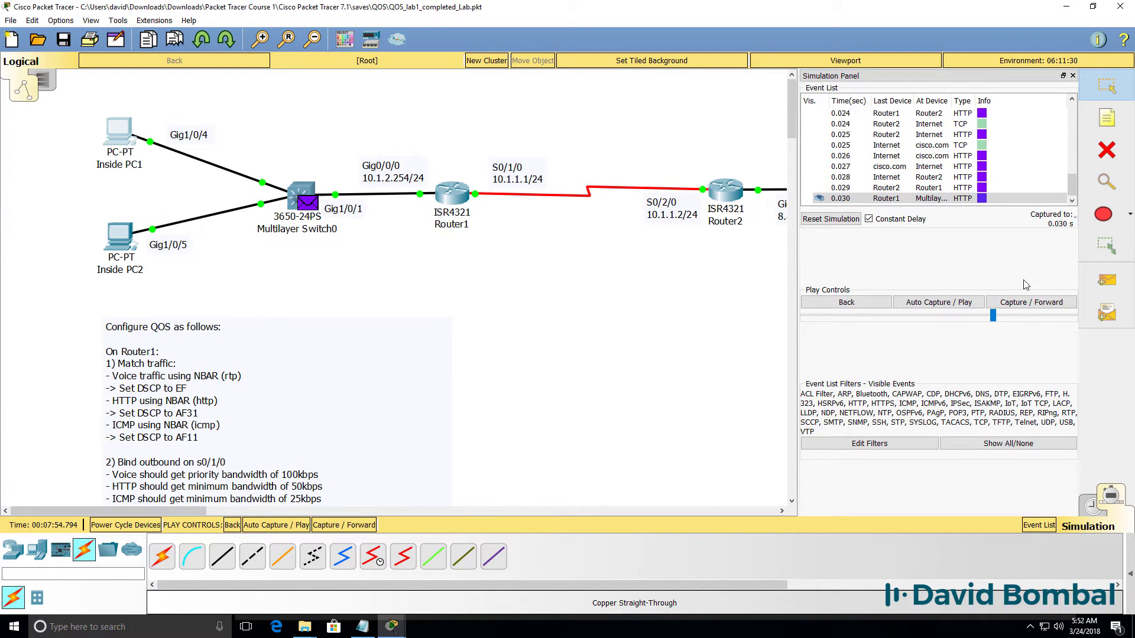
{"action": "left_click", "coordinate": [1026, 304]}
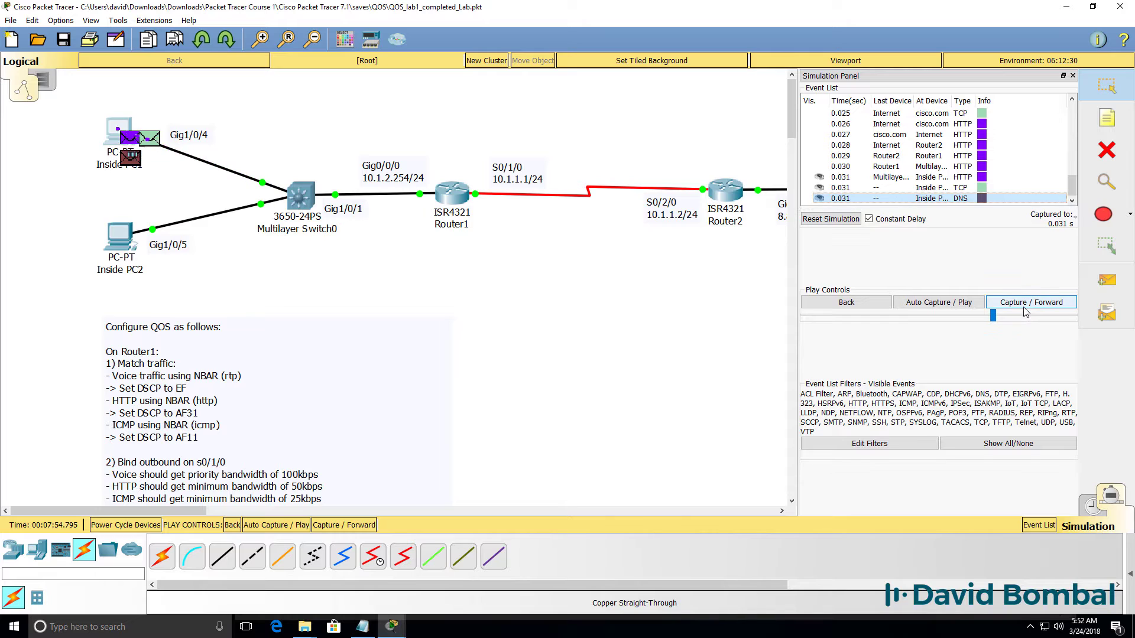
{"action": "left_click", "coordinate": [1025, 306]}
{"action": "left_click", "coordinate": [1024, 306]}
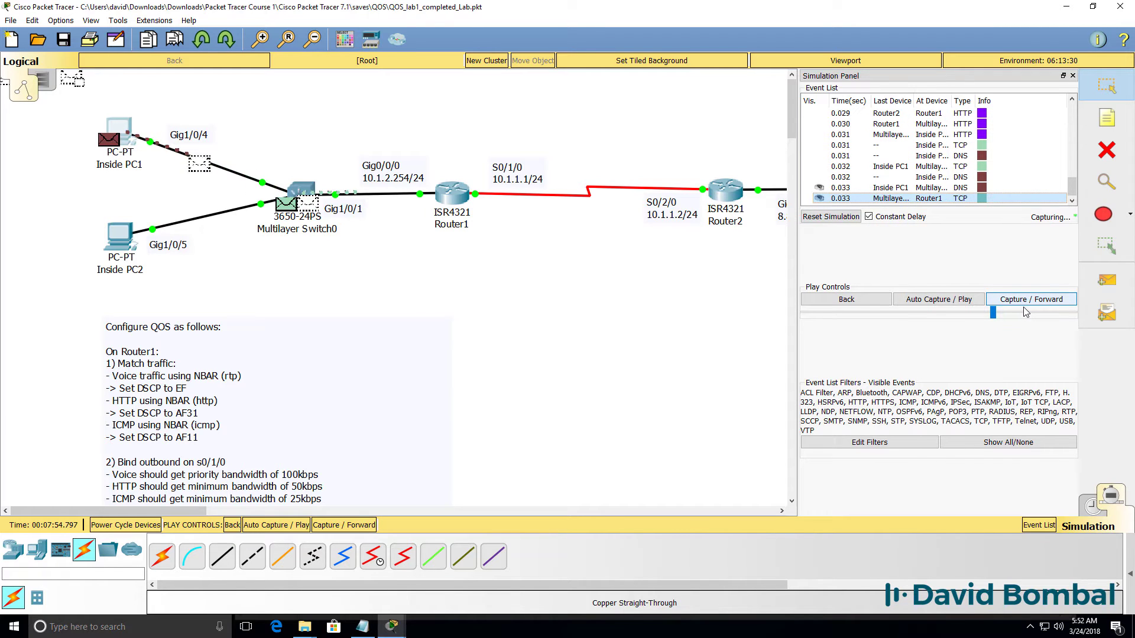
{"action": "left_click", "coordinate": [1026, 303]}
{"action": "left_click", "coordinate": [1026, 303]}
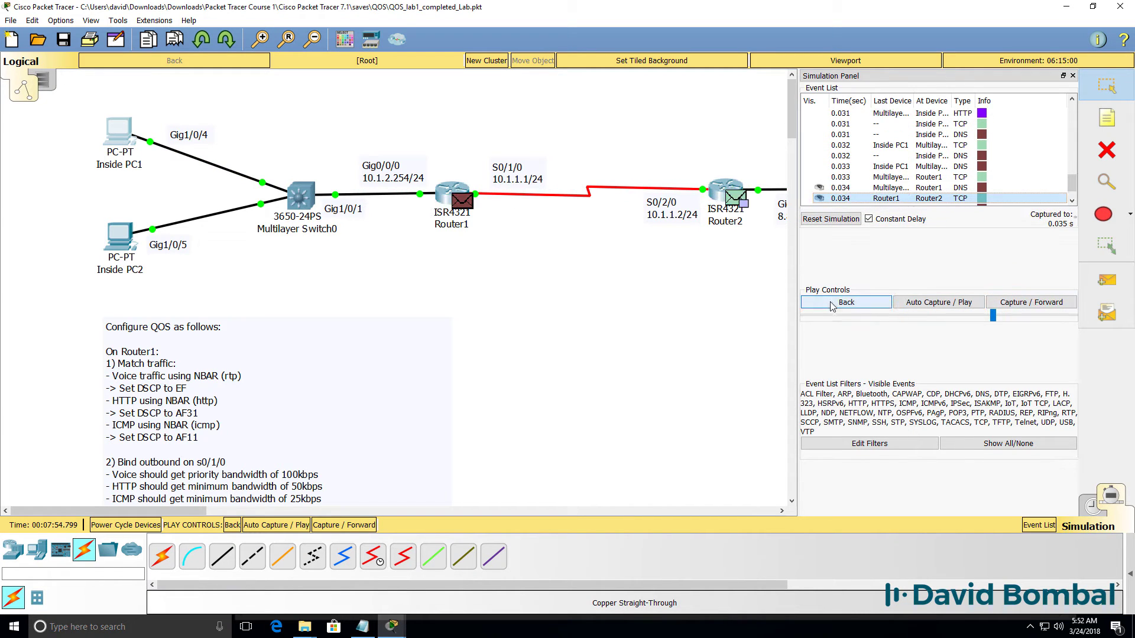
{"action": "left_click", "coordinate": [845, 302]}
At Router1, confirm Inside PC1's TCP packet goes from DSCP 0x00 inbound to 0x1a outbound.
{"action": "left_click", "coordinate": [459, 204]}
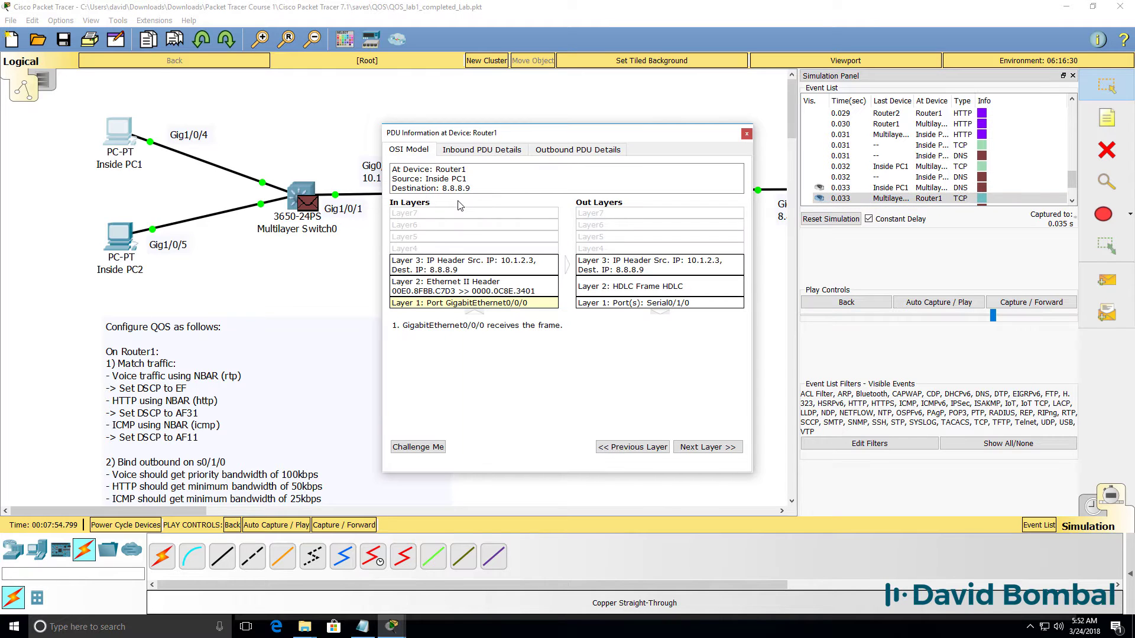
{"action": "left_click_drag", "start_coordinate": [539, 140], "coordinate": [545, 252]}
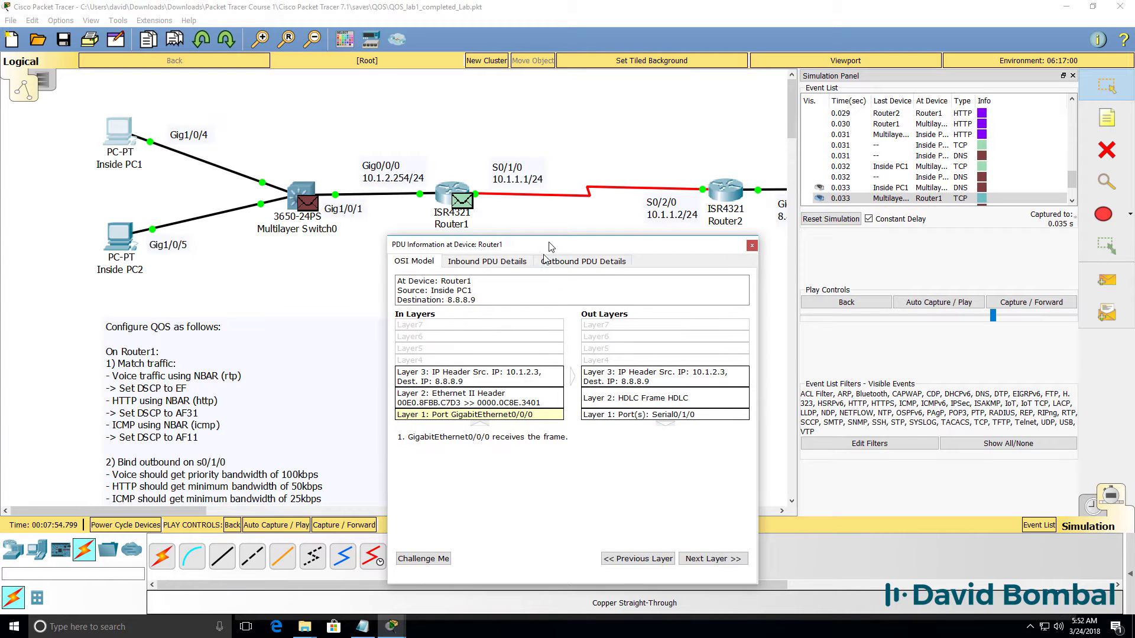
{"action": "left_click", "coordinate": [508, 263]}
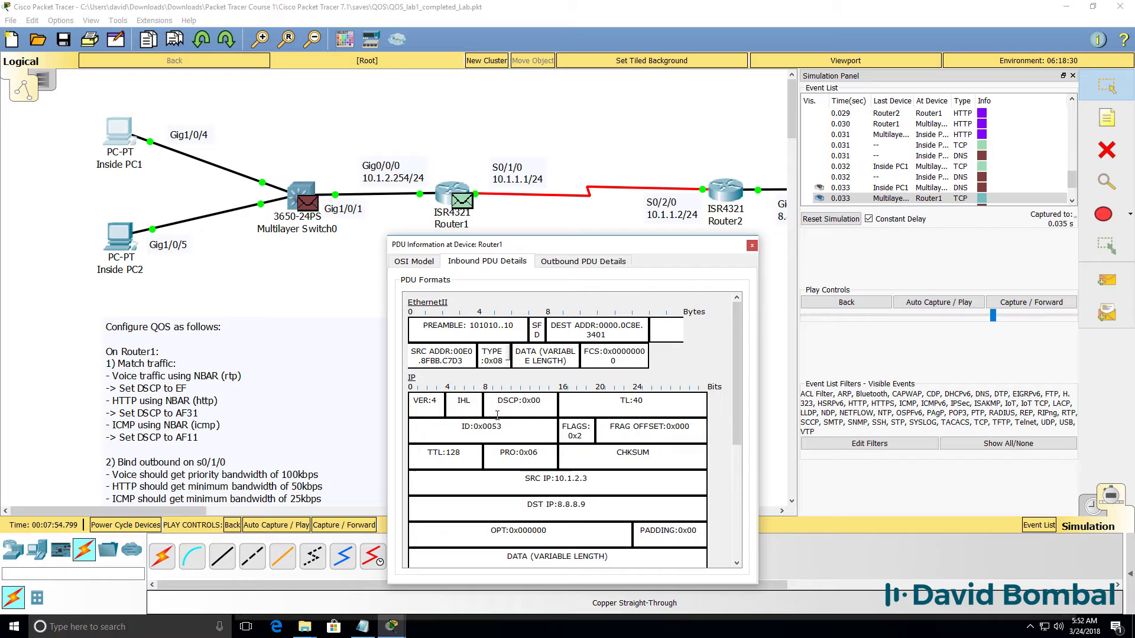
{"action": "left_click_drag", "start_coordinate": [499, 399], "coordinate": [543, 401]}
{"action": "left_click", "coordinate": [593, 263]}
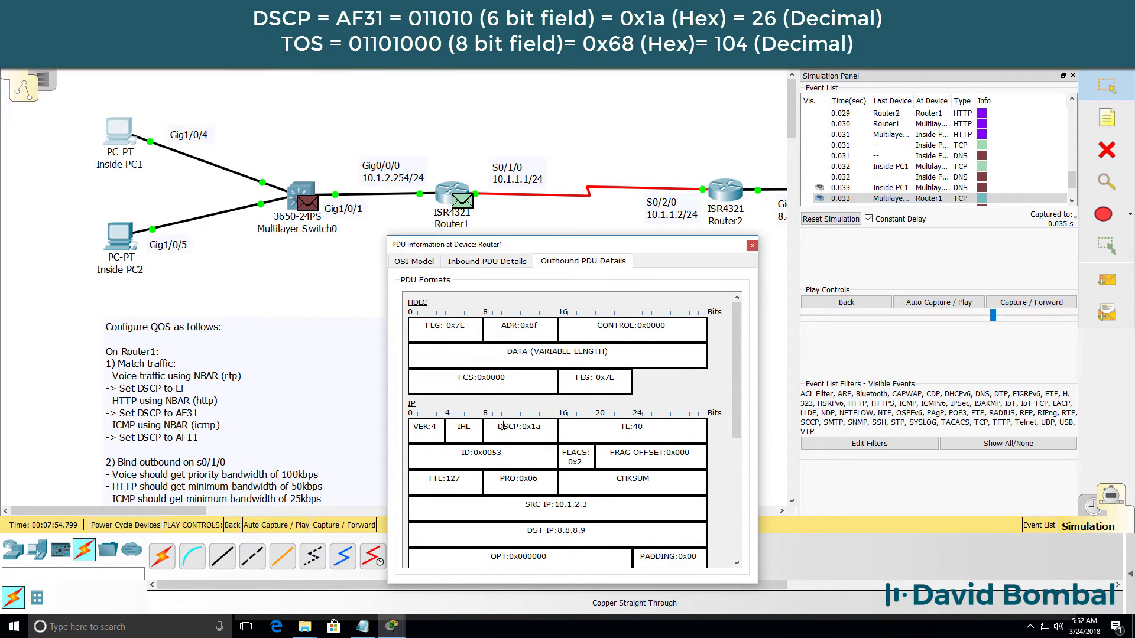
{"action": "left_click_drag", "start_coordinate": [520, 423], "coordinate": [552, 422]}
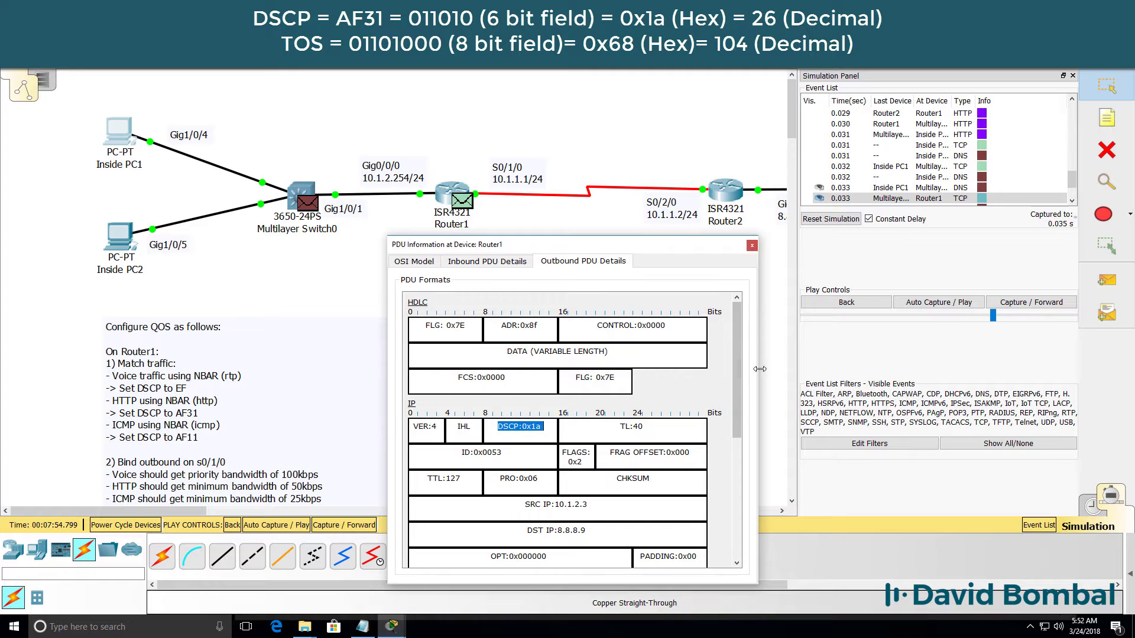
{"action": "left_click_drag", "start_coordinate": [757, 373], "coordinate": [1094, 375]}
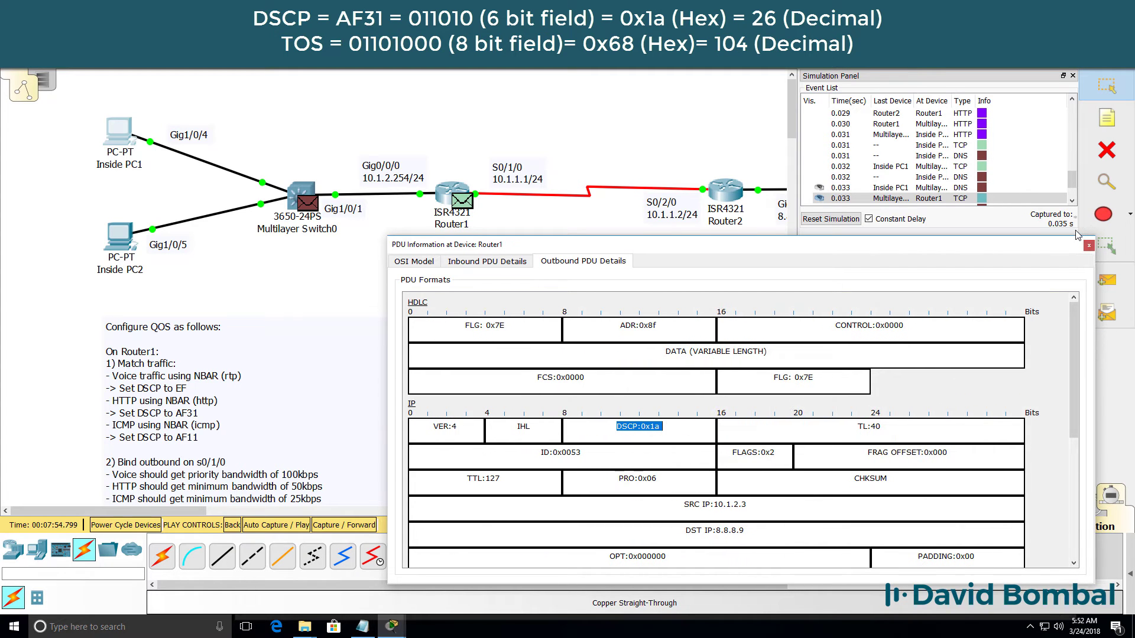
{"action": "left_click", "coordinate": [1087, 245]}
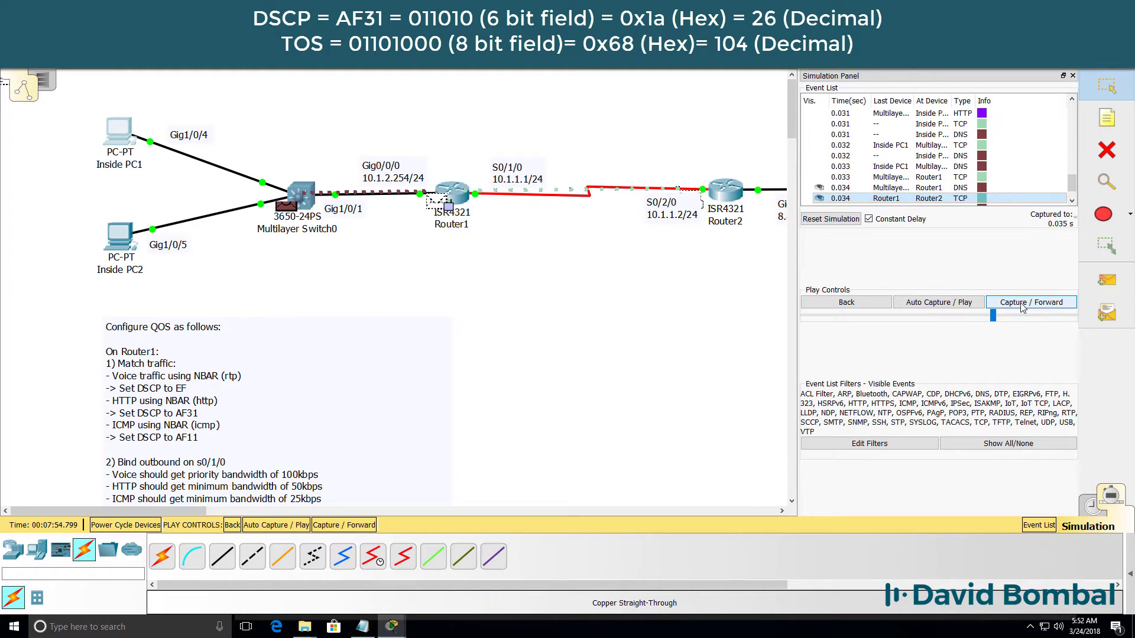
At Router2, confirm the packet arrives at DSCP 0x1a and leaves rewritten to 0x18.
{"action": "left_click", "coordinate": [743, 205]}
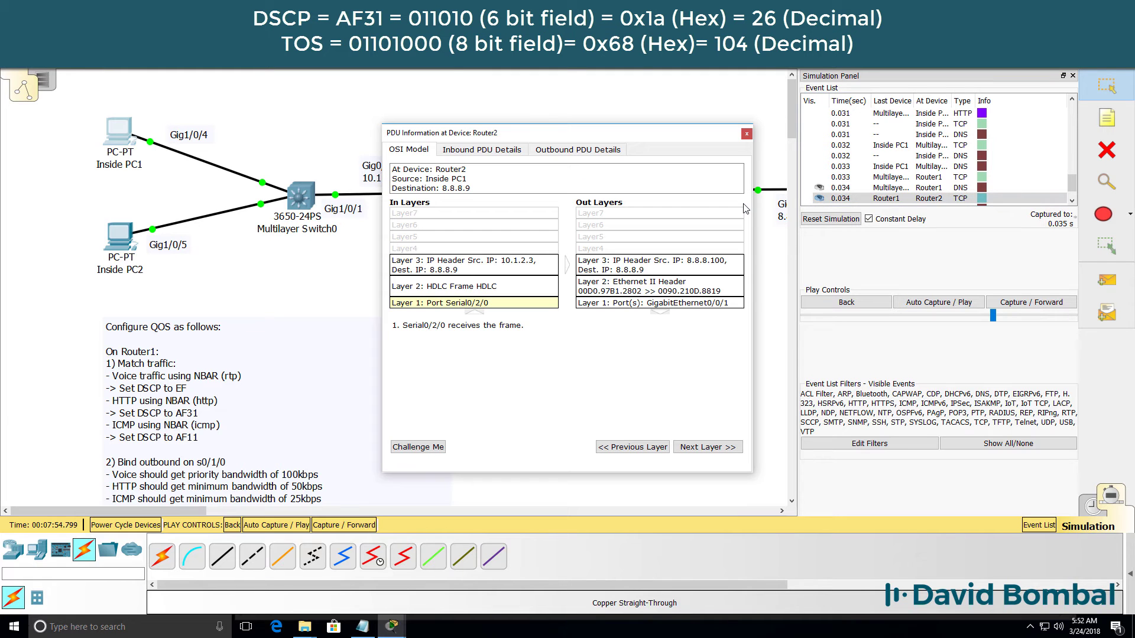
{"action": "left_click_drag", "start_coordinate": [496, 133], "coordinate": [524, 280]}
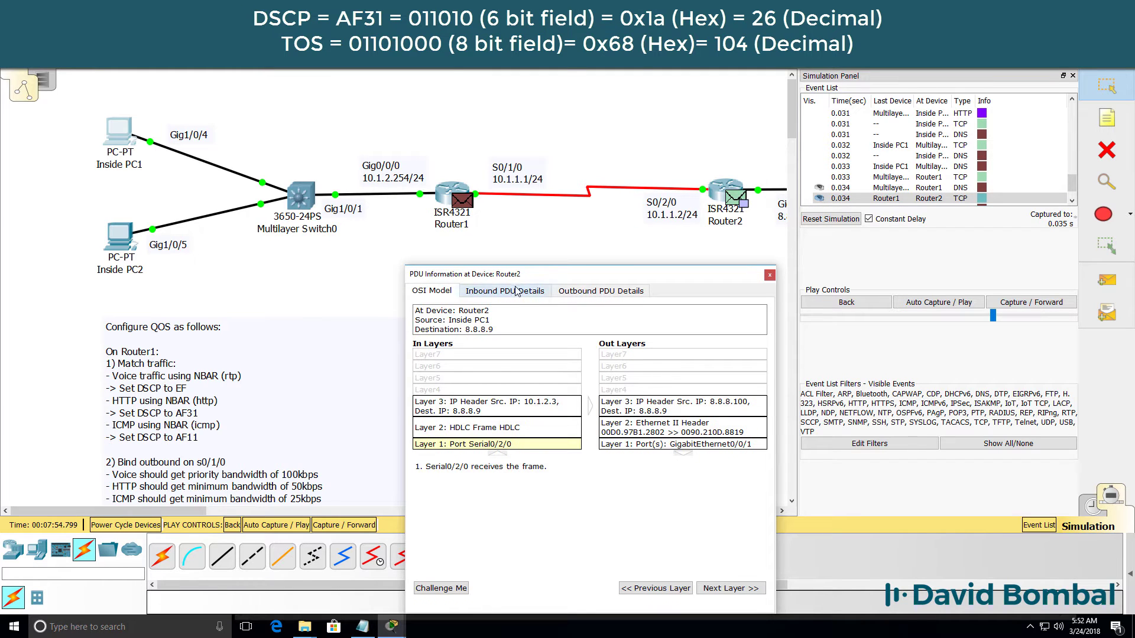
{"action": "left_click", "coordinate": [518, 291]}
{"action": "double_click", "coordinate": [536, 456]}
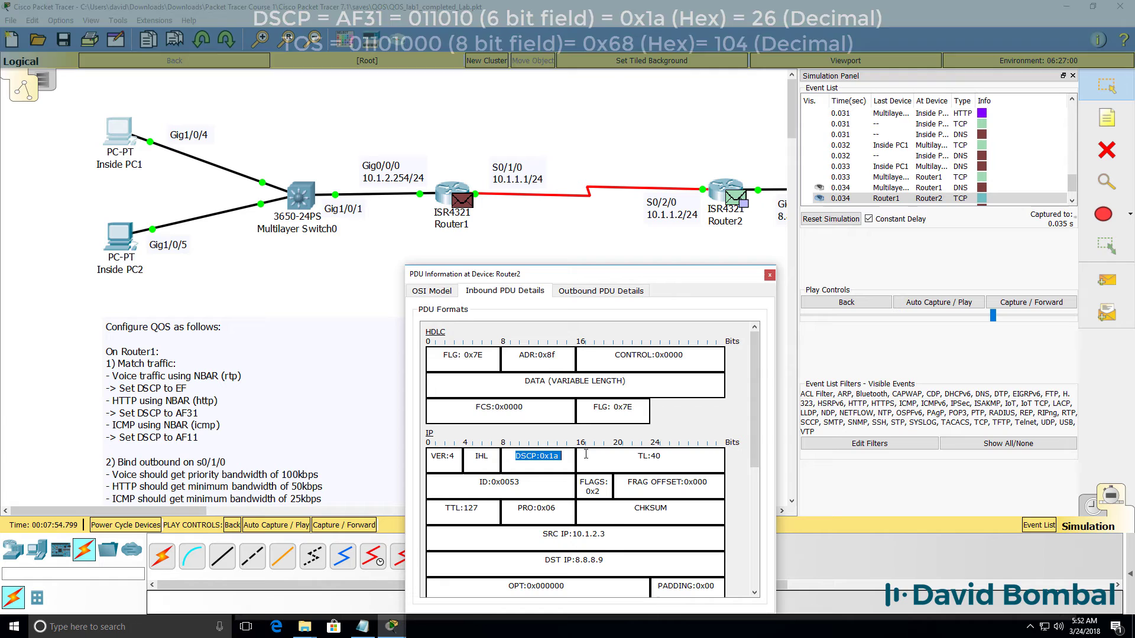
{"action": "left_click", "coordinate": [601, 291]}
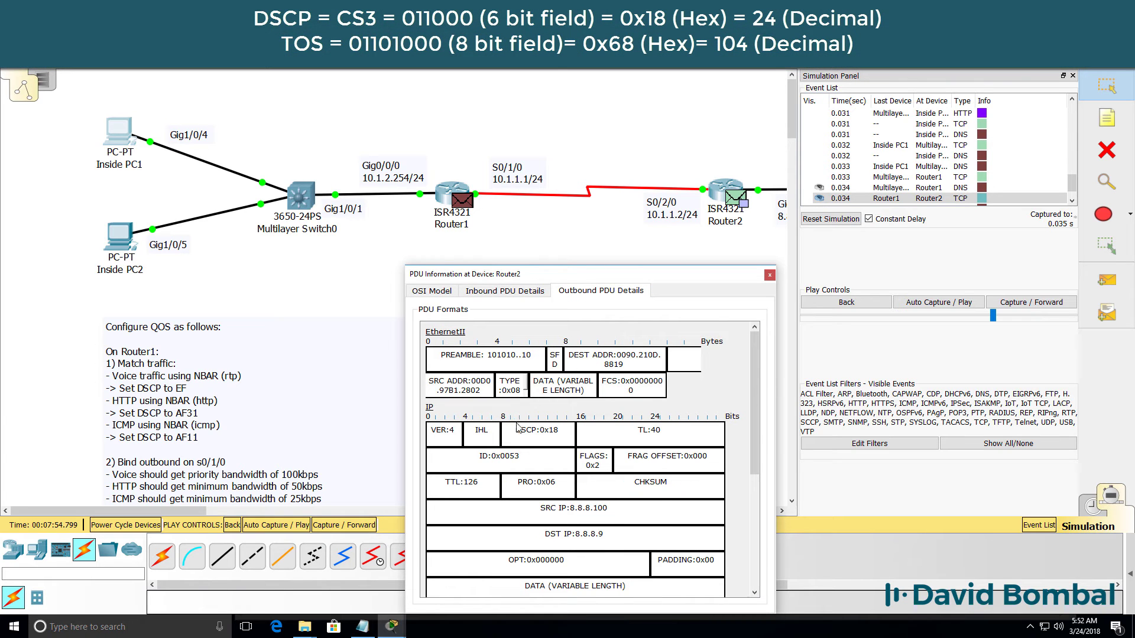
{"action": "double_click", "coordinate": [572, 432]}
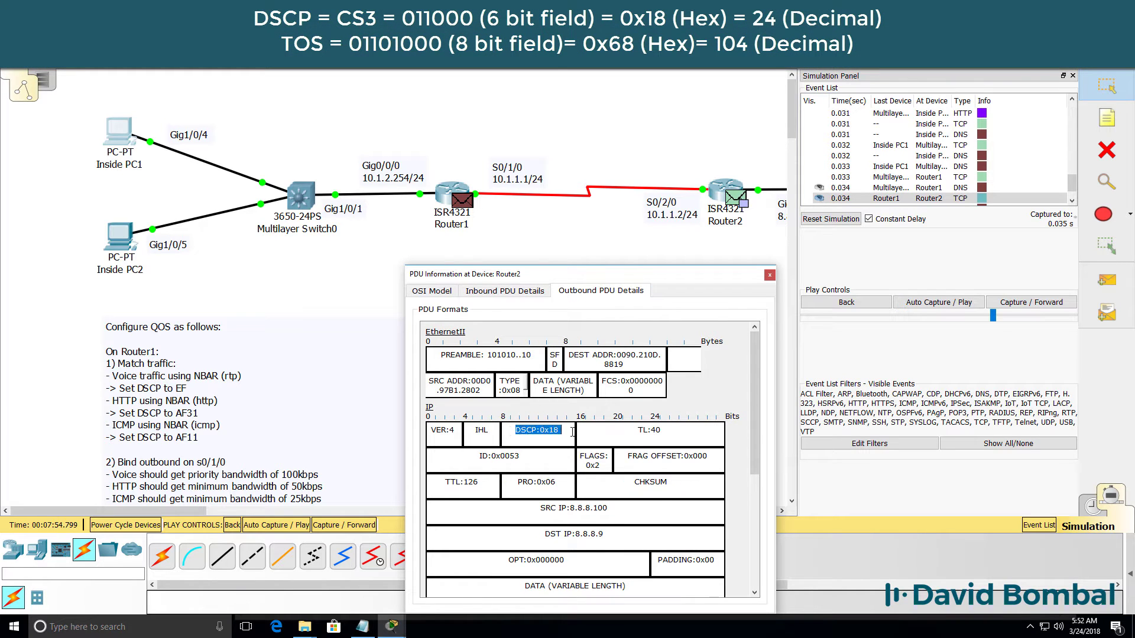
{"action": "left_click", "coordinate": [770, 274]}
Return to Realtime and swap Inside PC1's web browser for its Command Prompt.
{"action": "left_click", "coordinate": [1090, 506]}
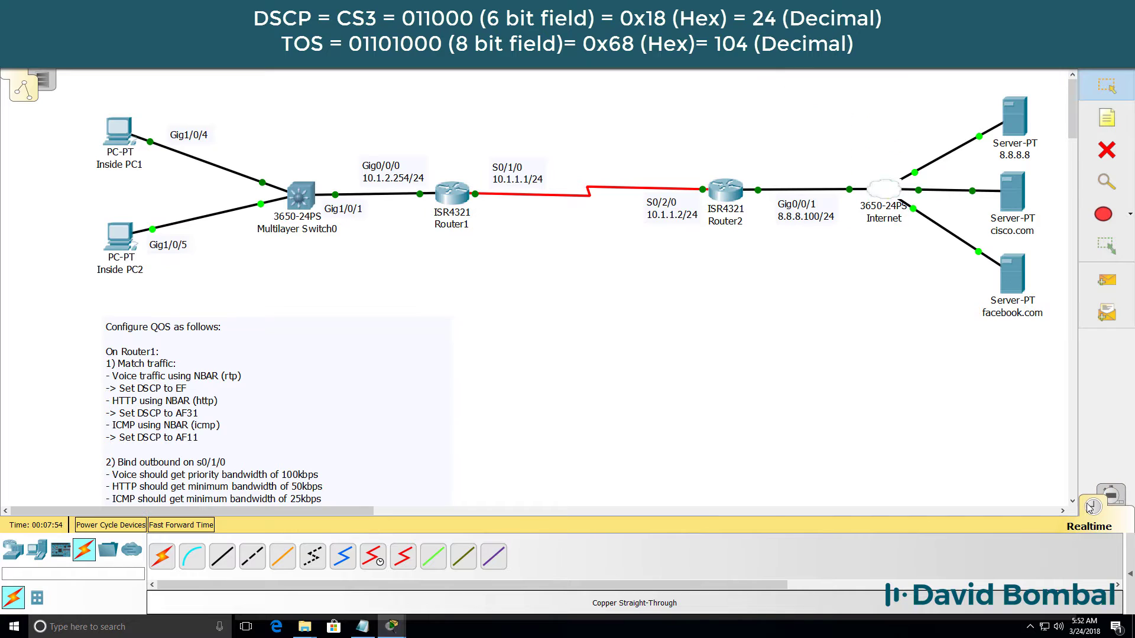
{"action": "mouse_move", "coordinate": [391, 626]}
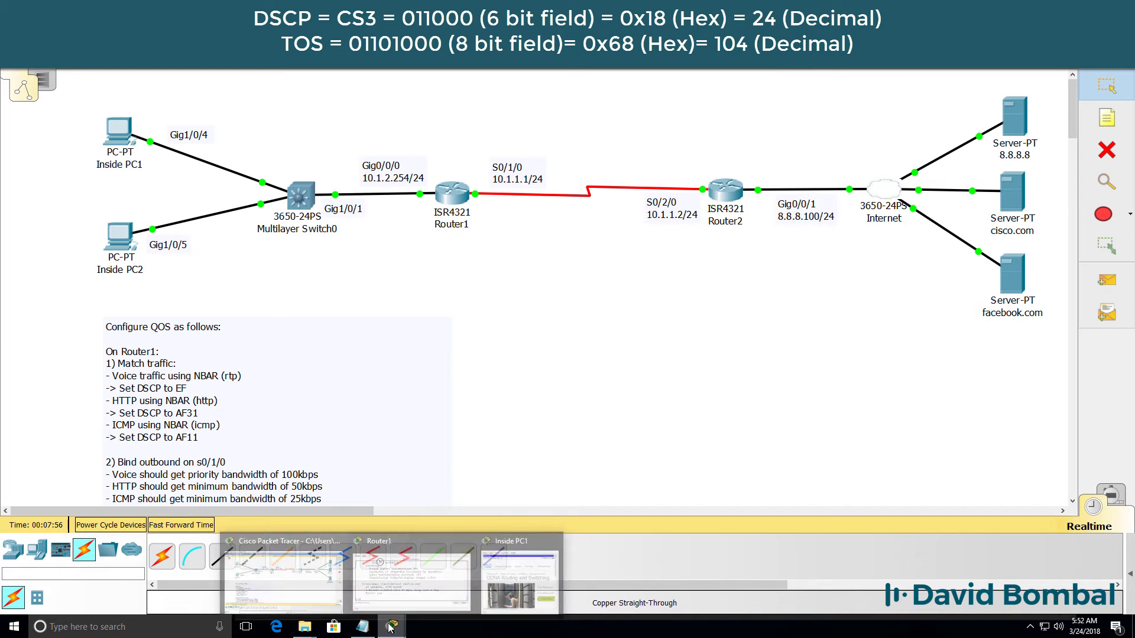
{"action": "left_click", "coordinate": [545, 566]}
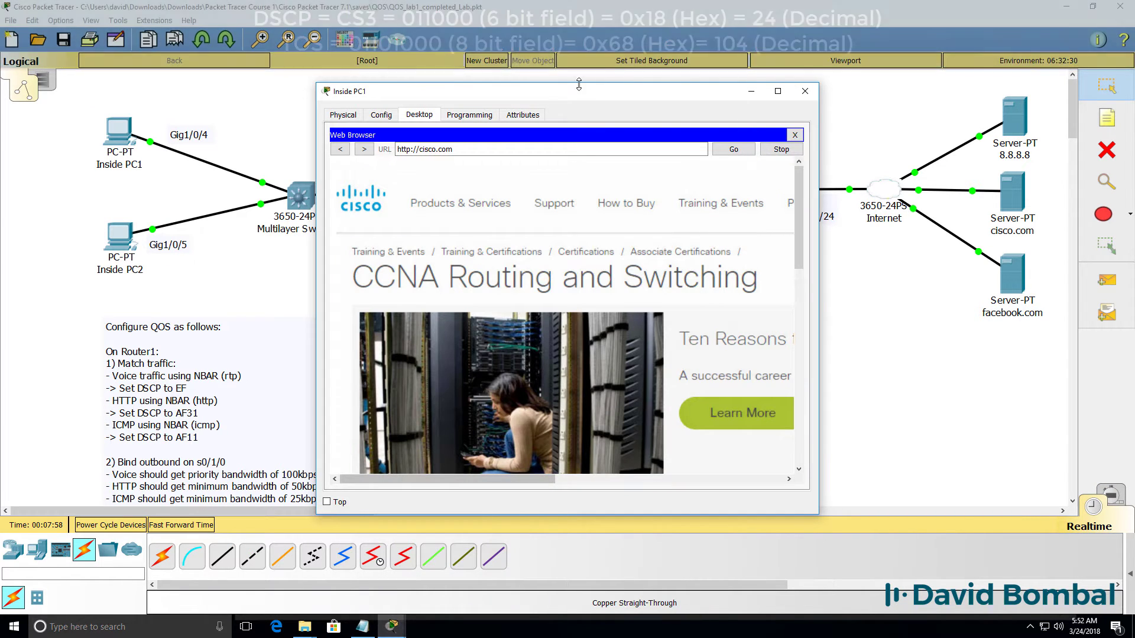
{"action": "left_click", "coordinate": [936, 226]}
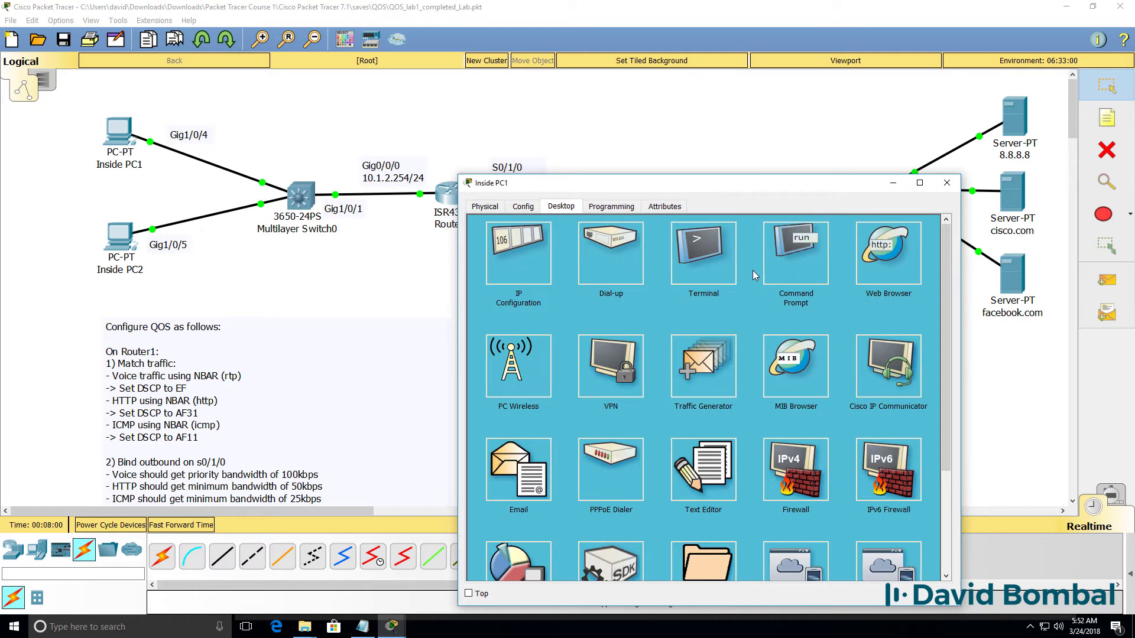
{"action": "left_click", "coordinate": [792, 260]}
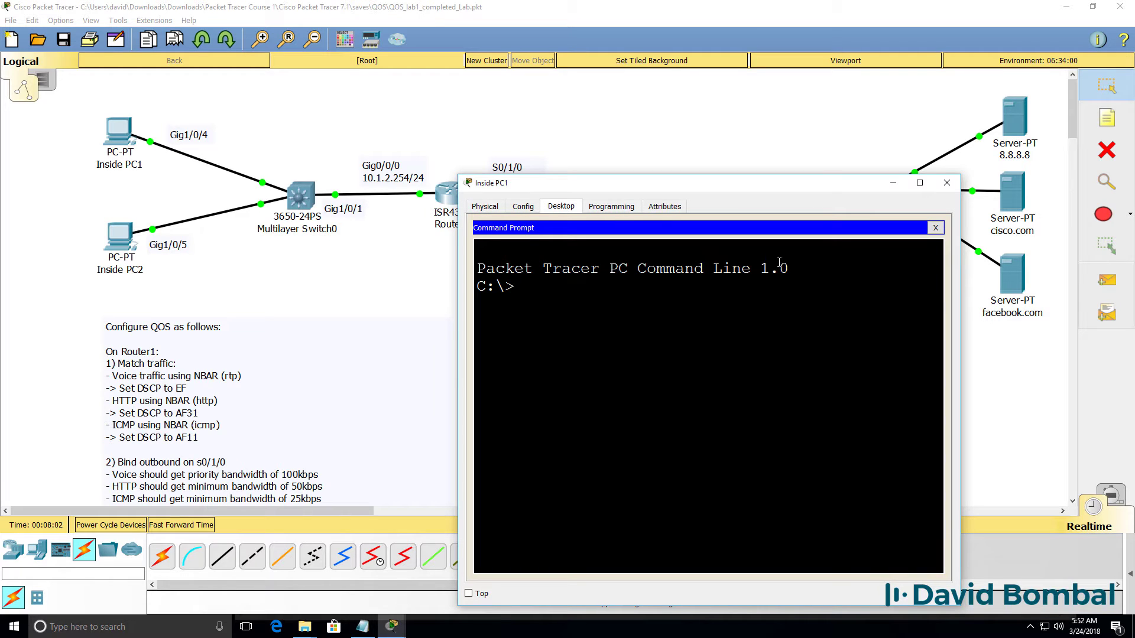
Run ping cisco.com and switch back to Simulation mode.
{"action": "type", "text": "ping cisco.com"}
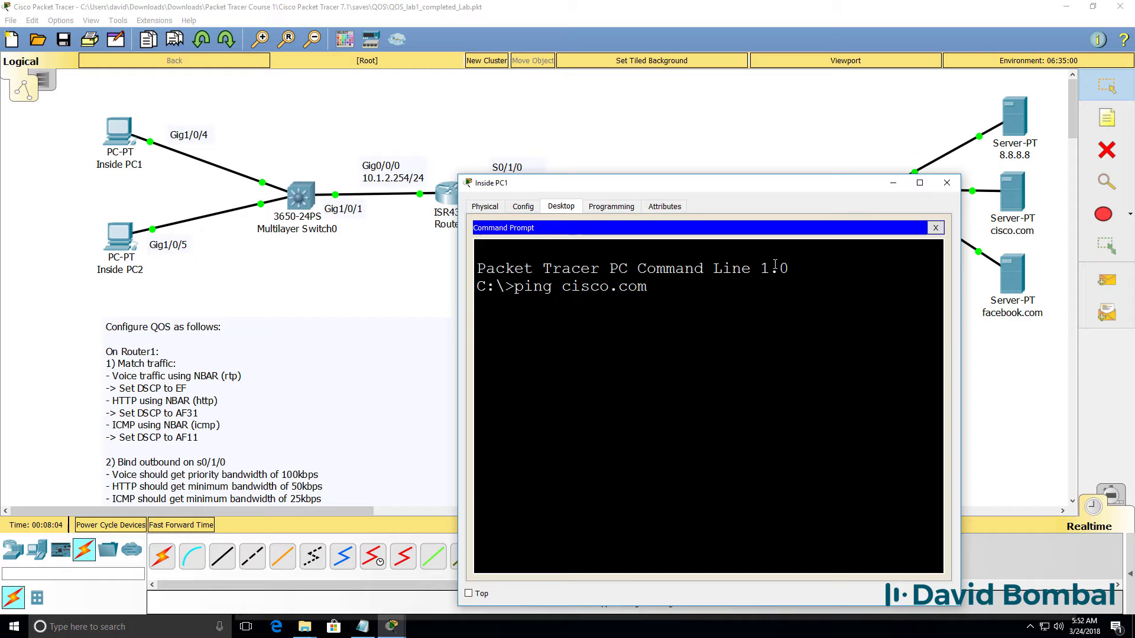
{"action": "key", "text": "shift+s"}
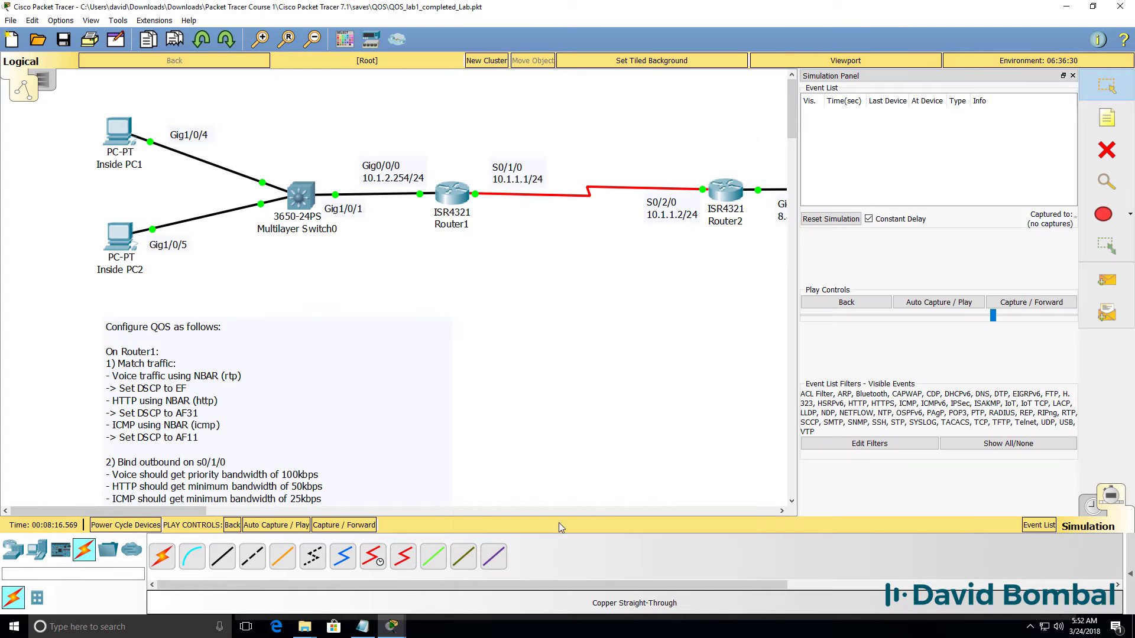
{"action": "mouse_move", "coordinate": [391, 625]}
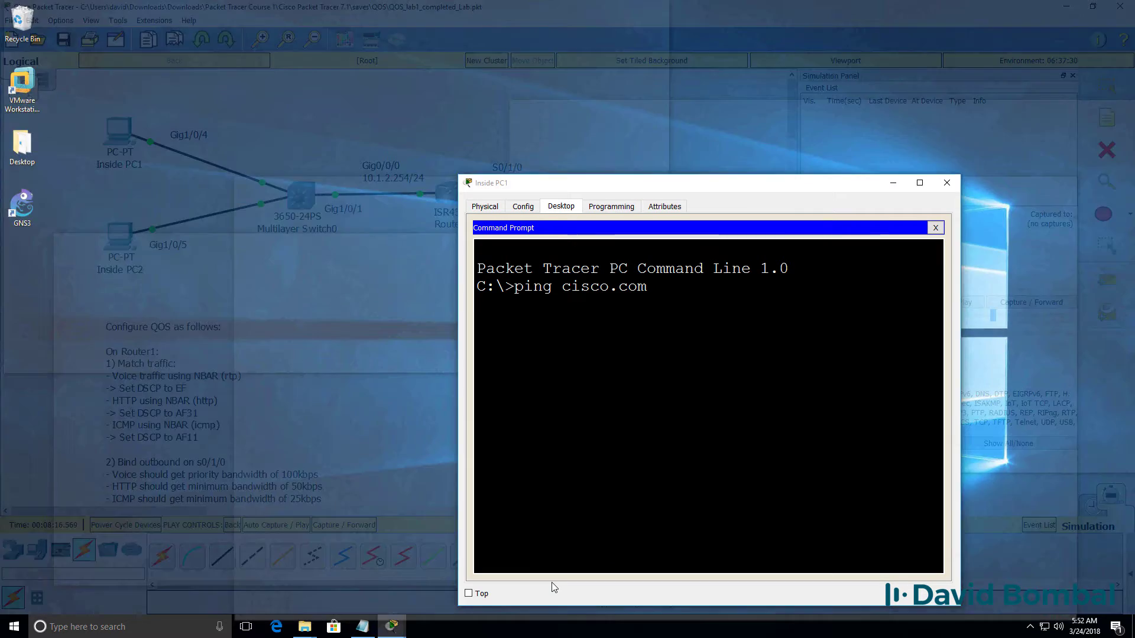
{"action": "left_click", "coordinate": [551, 583]}
Step the DNS query through the switch and Router1 until it reaches Router2.
{"action": "left_click", "coordinate": [991, 445]}
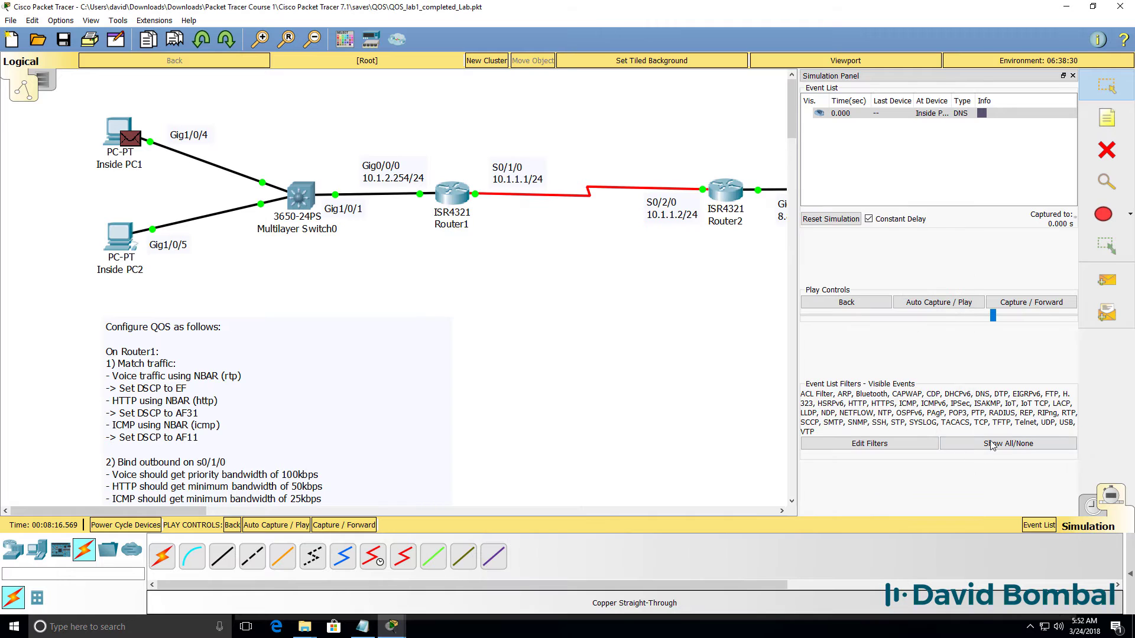
{"action": "left_click", "coordinate": [1017, 303]}
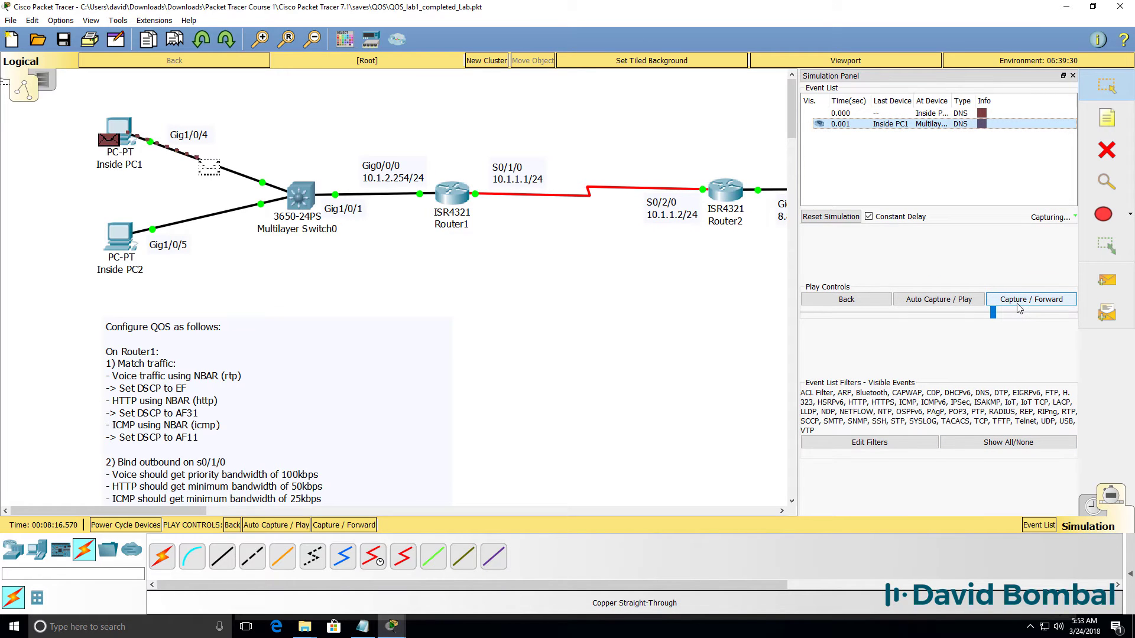
{"action": "left_click", "coordinate": [1018, 302]}
{"action": "left_click", "coordinate": [1018, 302]}
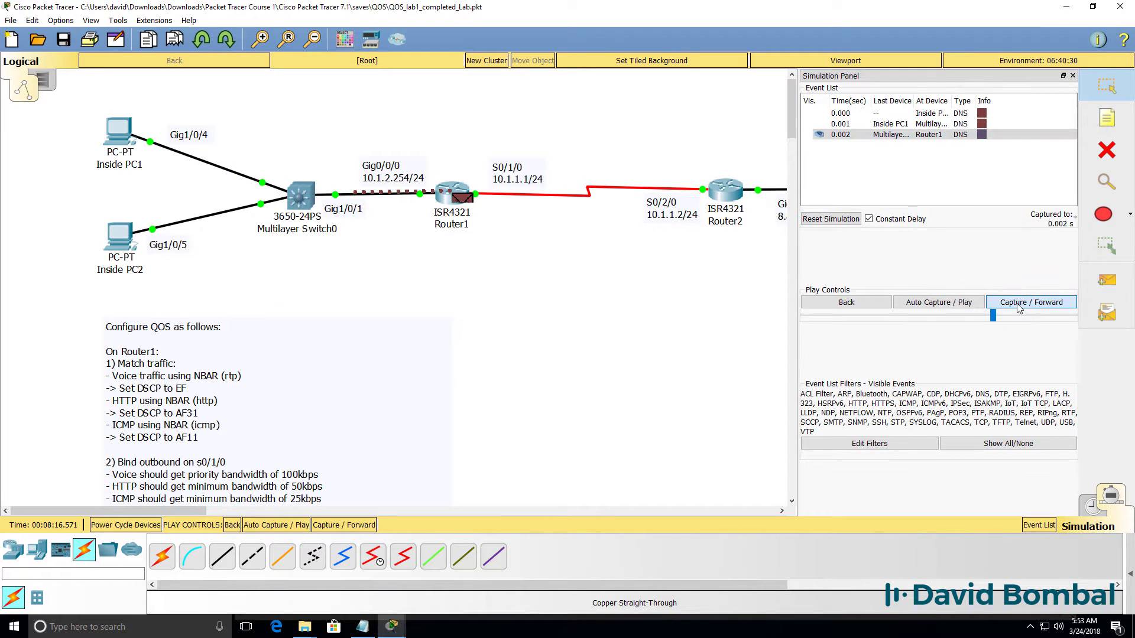
Confirm the DNS query shows DSCP 0x00 inbound and outbound at Router2, then forward the reply.
{"action": "left_click", "coordinate": [736, 206]}
{"action": "left_click", "coordinate": [482, 150]}
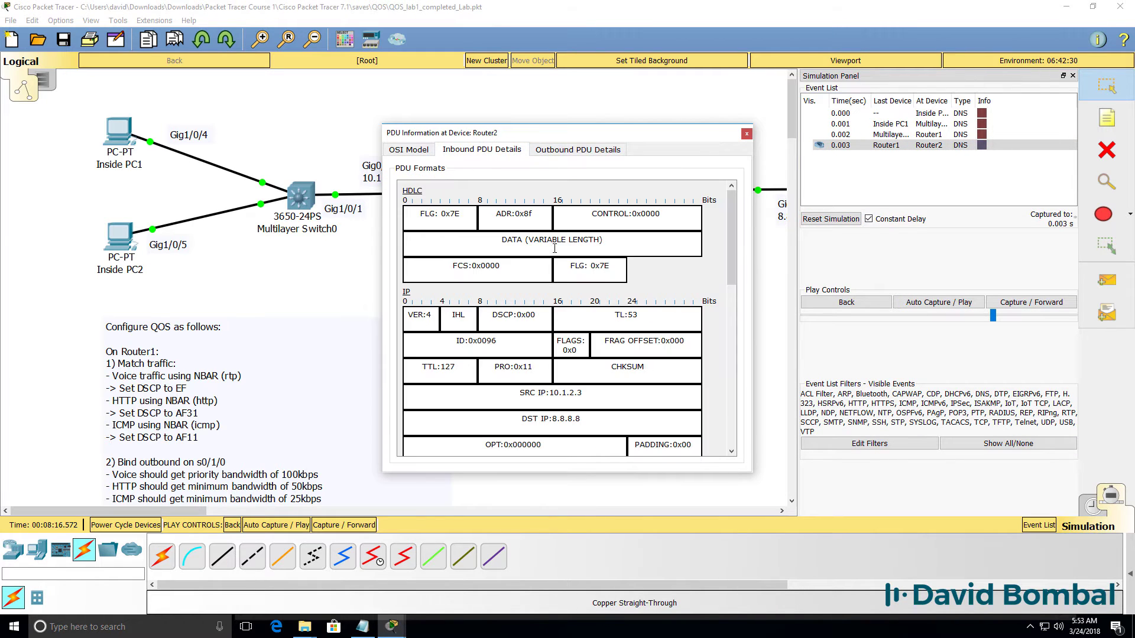
{"action": "left_click", "coordinate": [560, 150]}
{"action": "left_click_drag", "start_coordinate": [495, 286], "coordinate": [581, 294]}
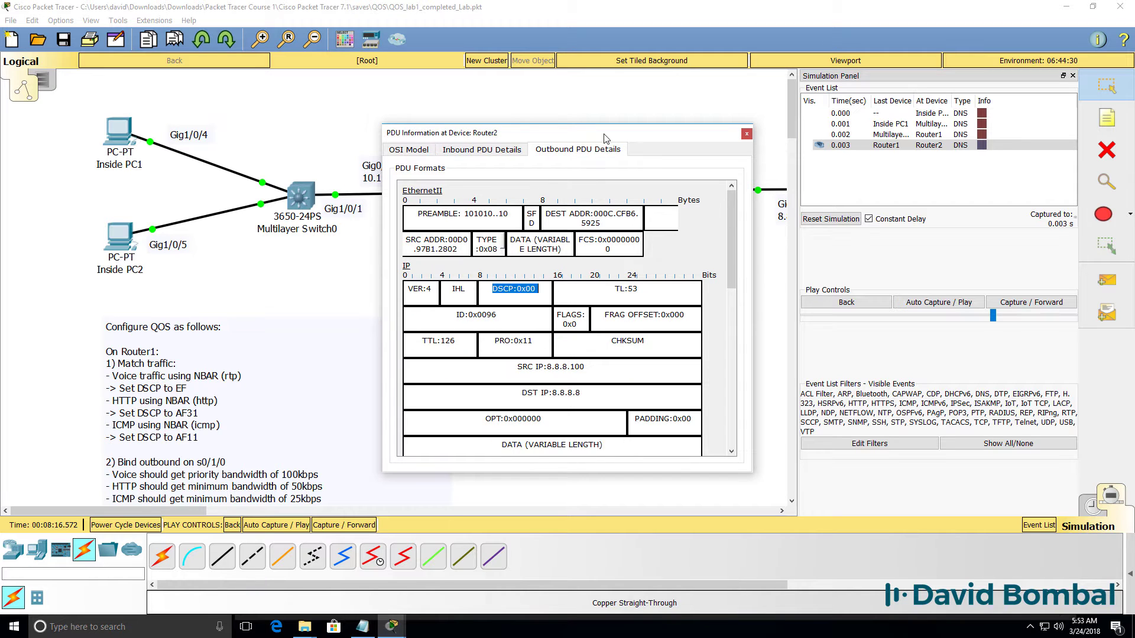
{"action": "left_click_drag", "start_coordinate": [604, 137], "coordinate": [659, 315]}
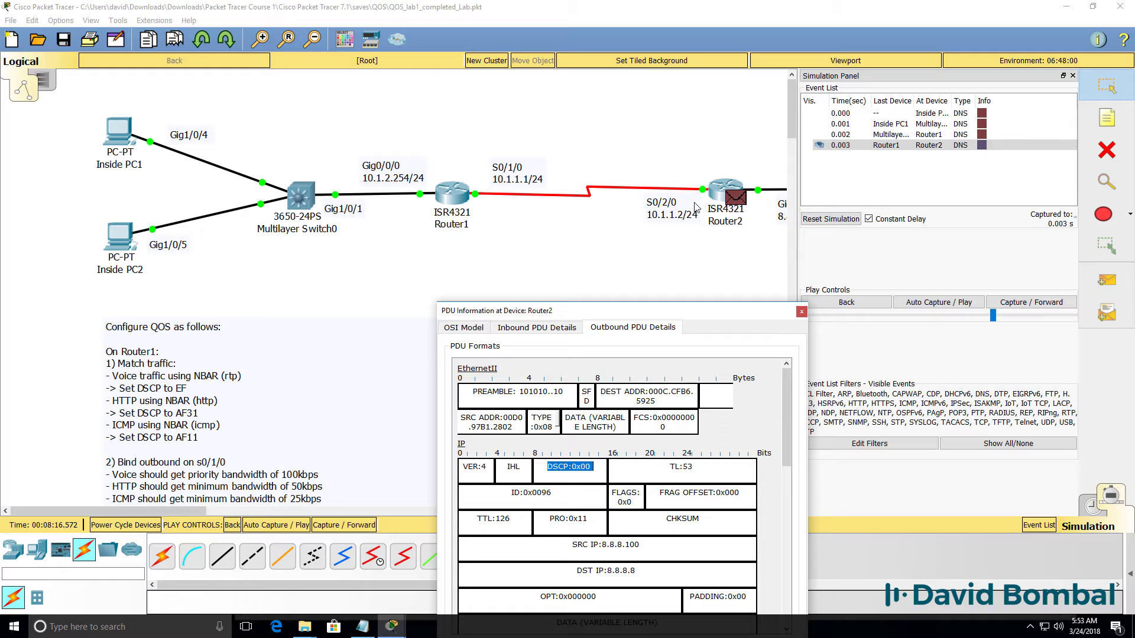
{"action": "left_click", "coordinate": [800, 312]}
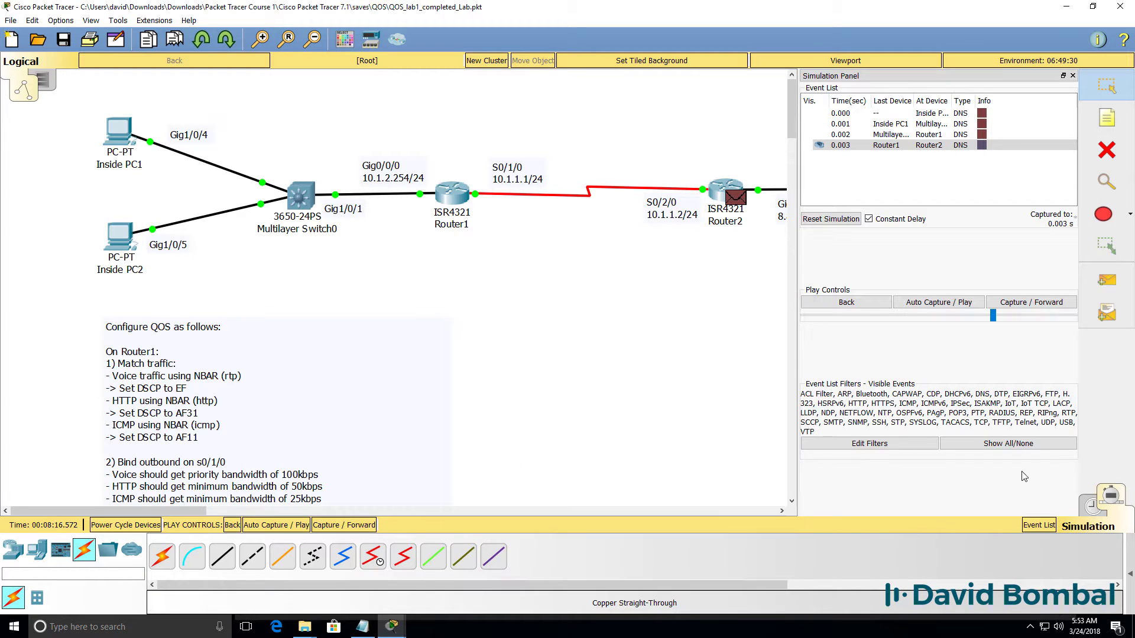
{"action": "left_click", "coordinate": [1043, 305]}
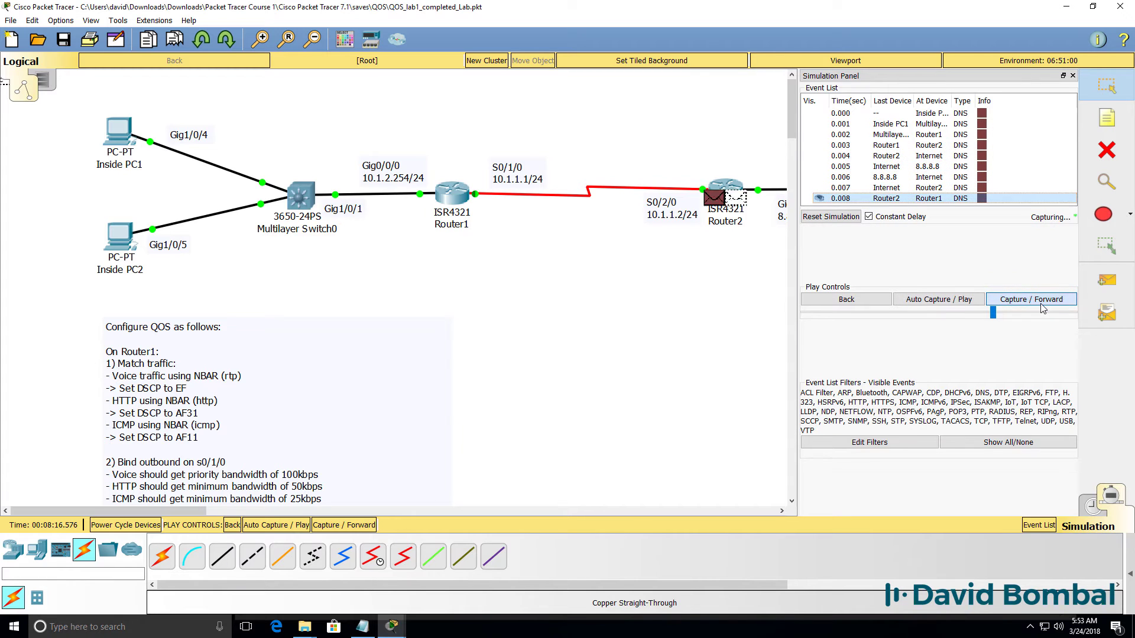
Step the ICMP ping to Router1 and confirm it leaves Router1 marked DSCP 0x0a.
{"action": "left_click", "coordinate": [1043, 307]}
{"action": "left_click", "coordinate": [1041, 306]}
{"action": "left_click", "coordinate": [1039, 306]}
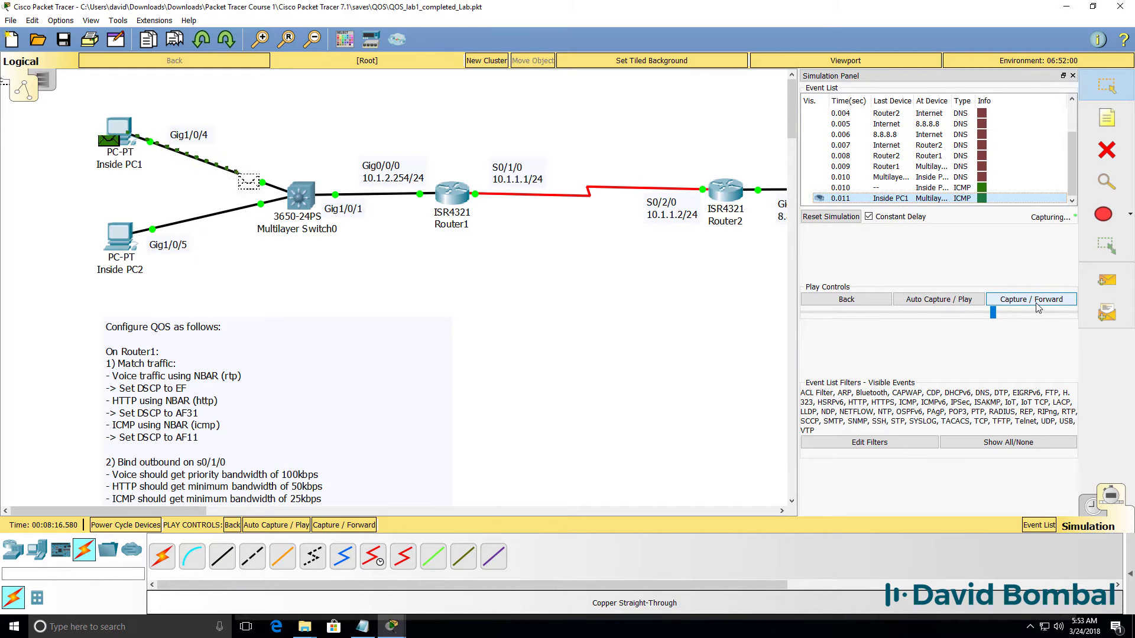
{"action": "left_click", "coordinate": [1037, 307]}
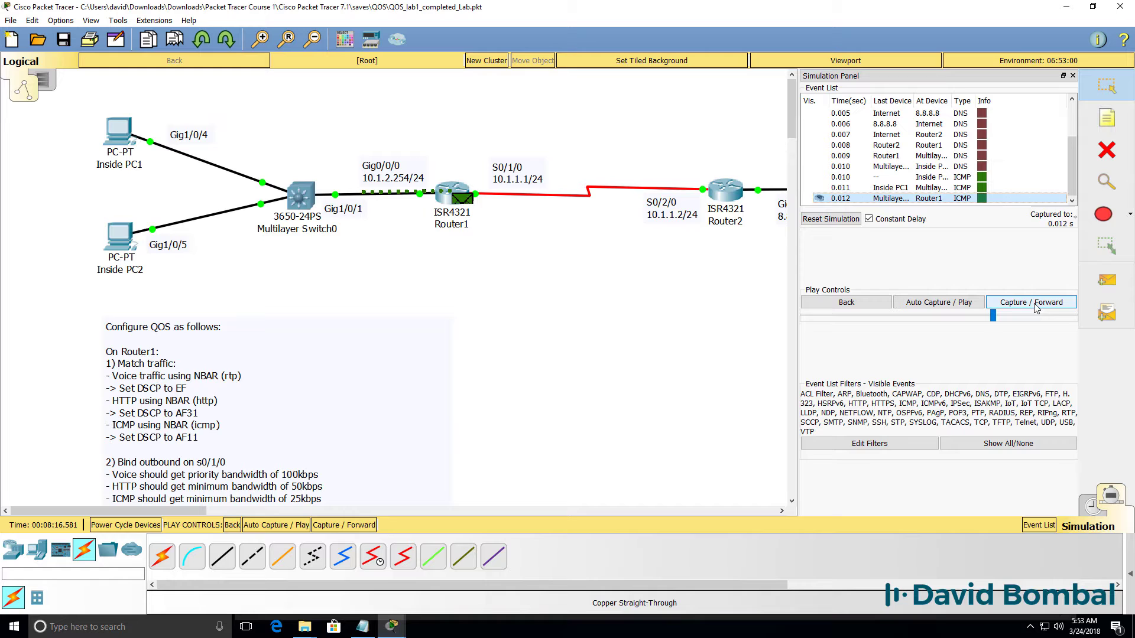
{"action": "left_click", "coordinate": [470, 201]}
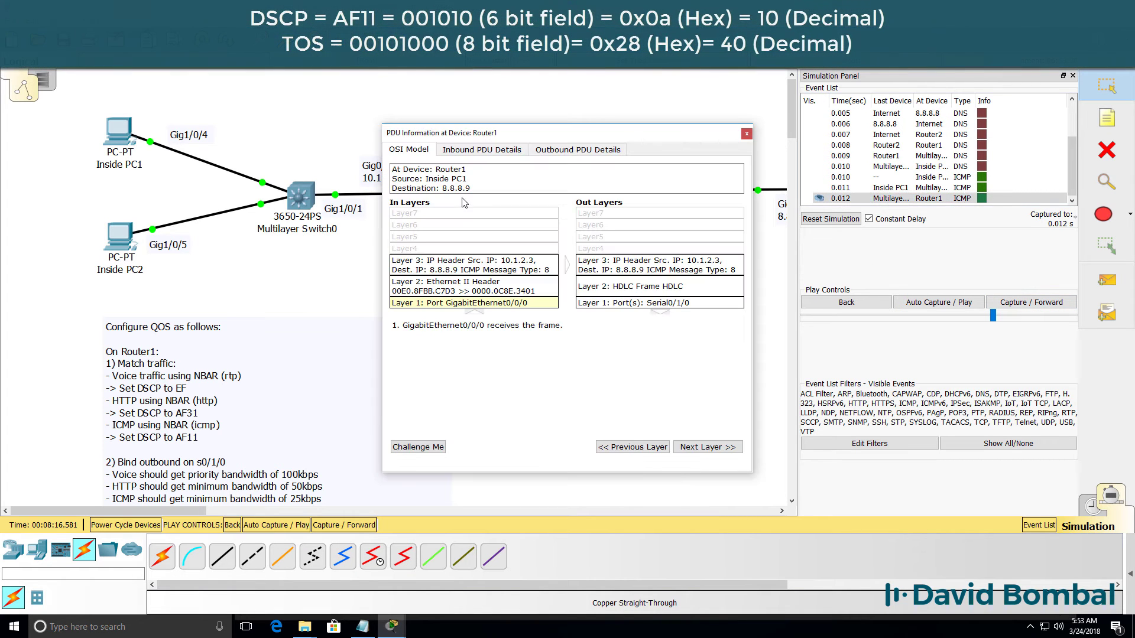
{"action": "left_click", "coordinate": [482, 149]}
{"action": "left_click_drag", "start_coordinate": [555, 141], "coordinate": [575, 276]}
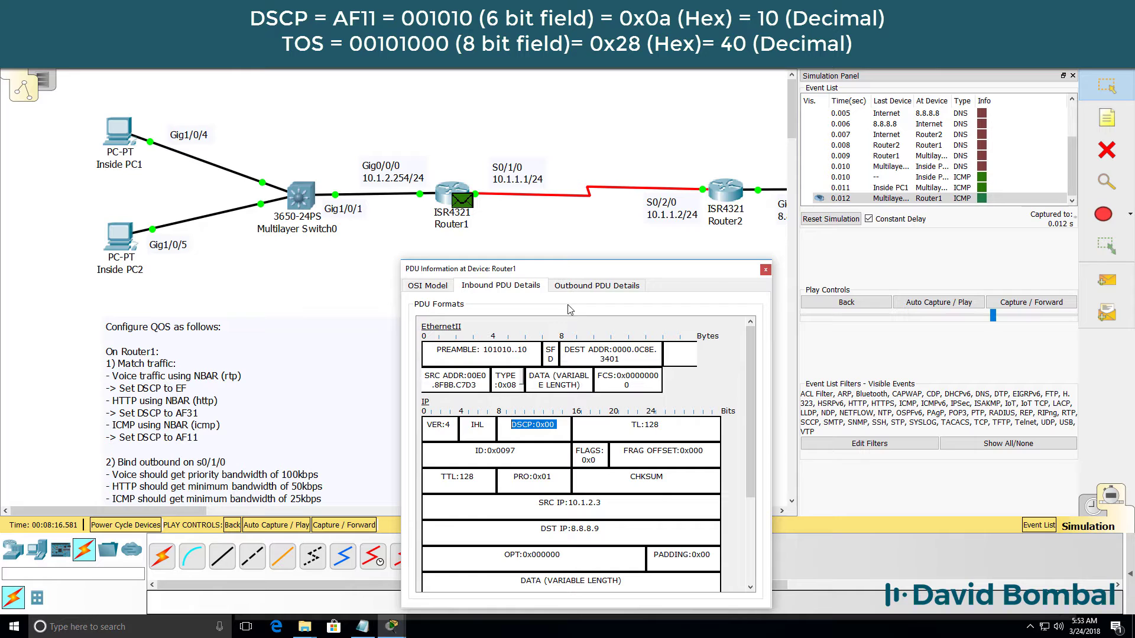
{"action": "left_click", "coordinate": [571, 286]}
{"action": "left_click_drag", "start_coordinate": [556, 450], "coordinate": [496, 452]}
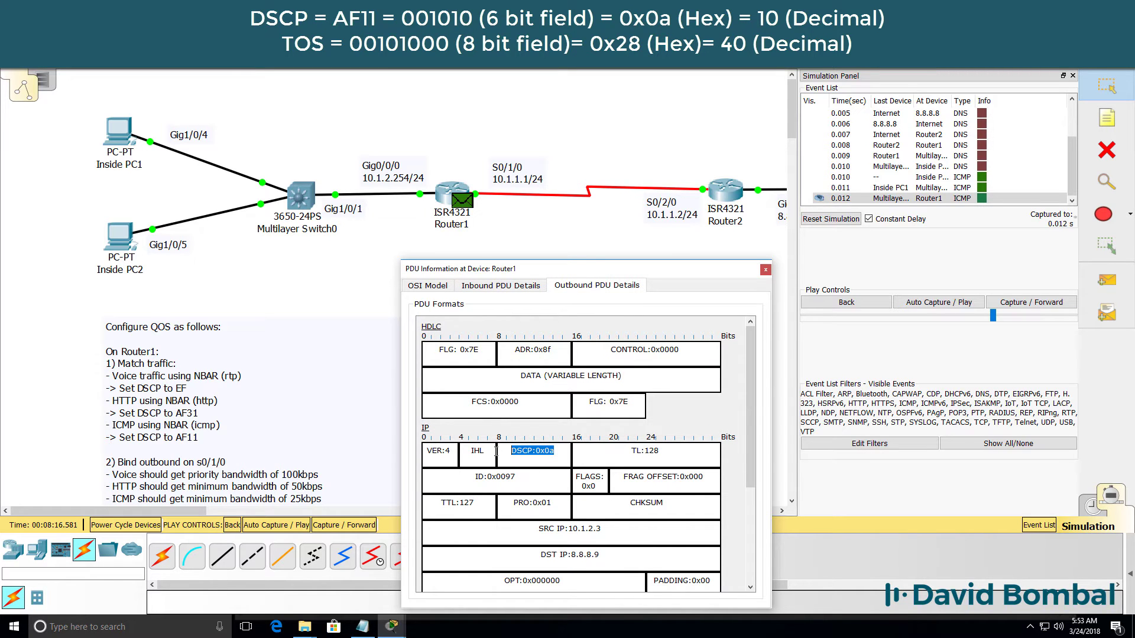
{"action": "left_click", "coordinate": [765, 271]}
Forward the ping to Router2 and confirm DSCP 0x0a inbound becomes 0x00 outbound.
{"action": "left_click", "coordinate": [1047, 301]}
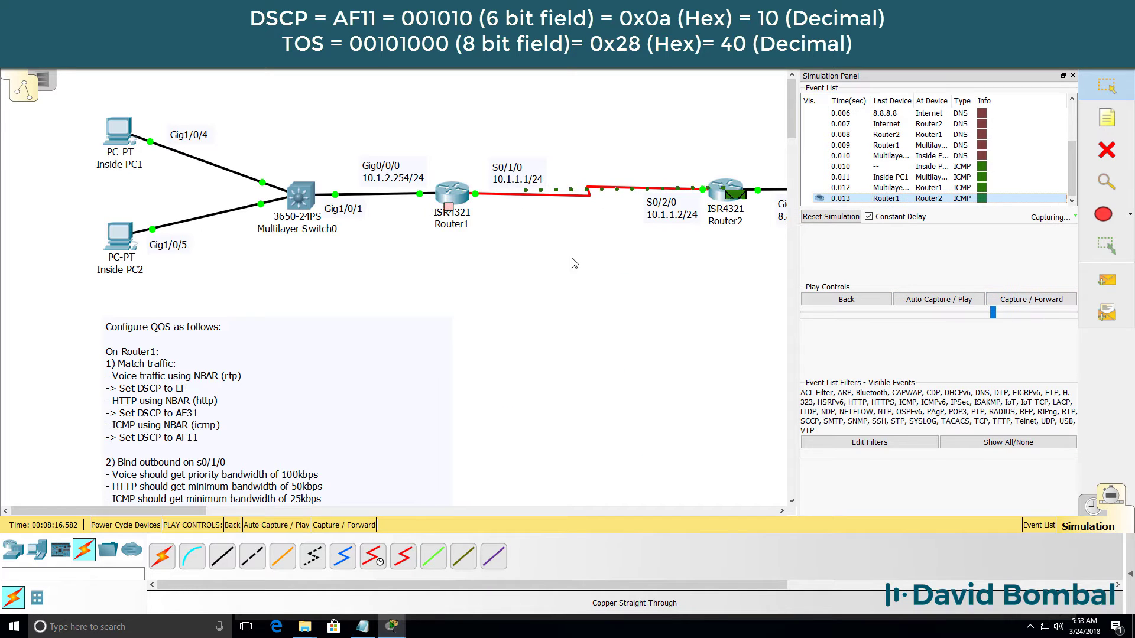
{"action": "left_click", "coordinate": [738, 211]}
{"action": "left_click_drag", "start_coordinate": [631, 142], "coordinate": [665, 279]}
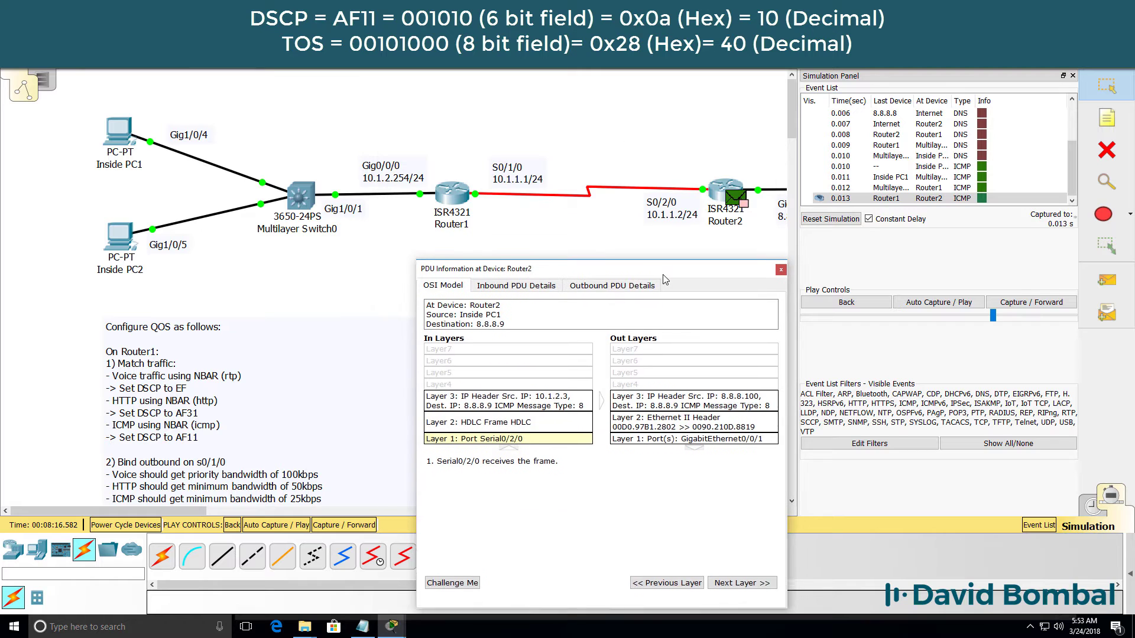
{"action": "left_click", "coordinate": [499, 288]}
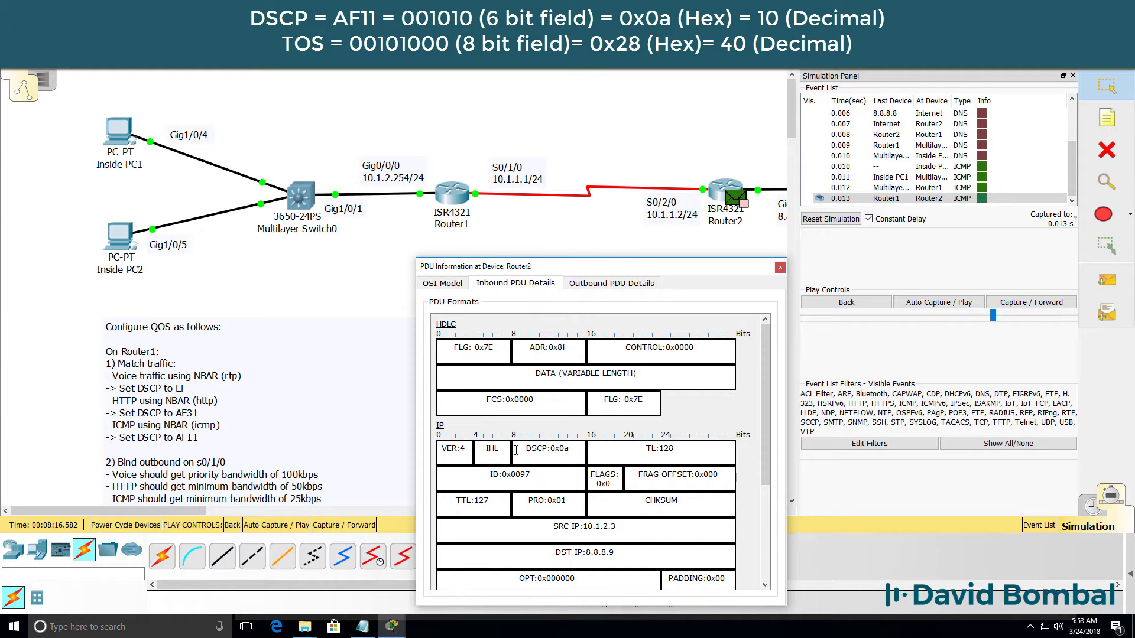
{"action": "left_click_drag", "start_coordinate": [515, 450], "coordinate": [604, 450]}
{"action": "left_click", "coordinate": [591, 285]}
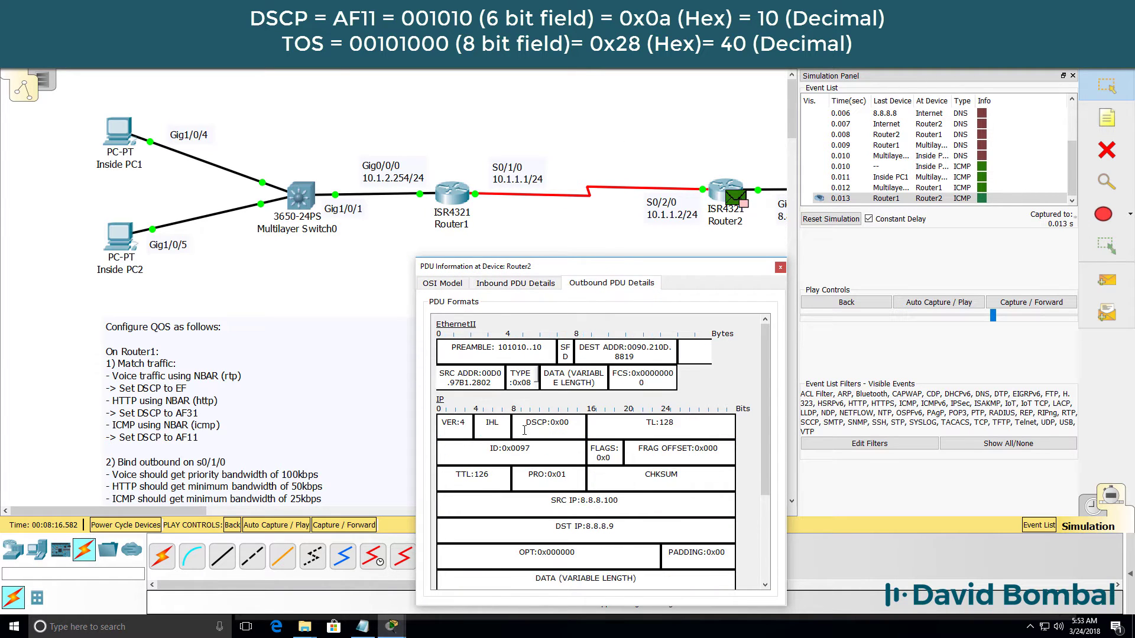
{"action": "mouse_move", "coordinate": [522, 427]}
{"action": "left_mouse_down"}
{"action": "mouse_move", "coordinate": [572, 422]}
{"action": "mouse_move", "coordinate": [523, 422]}
{"action": "left_mouse_up"}
Enter privileged mode on Router2's CLI with en and the enable password.
{"action": "left_click", "coordinate": [718, 192]}
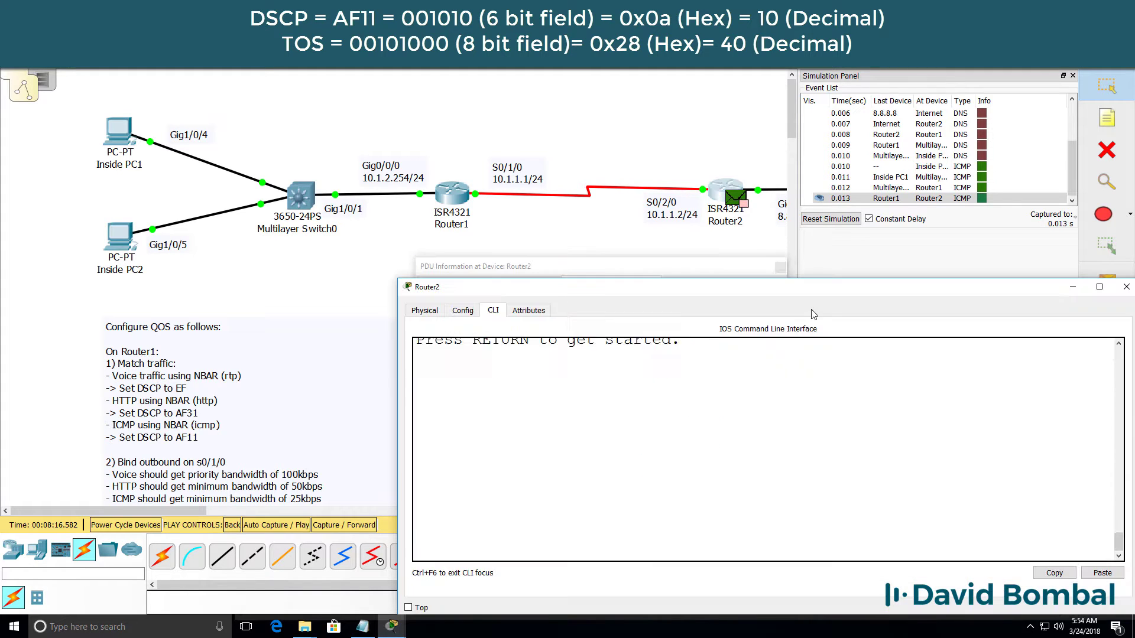
{"action": "key", "text": "Return"}
{"action": "type", "text": "en"}
{"action": "key", "text": "Return"}
{"action": "type", "text": "cisco"}
{"action": "key", "text": "Return"}
Run sh run and locate policy-map remark setting ICMP precedence 0.
{"action": "type", "text": "sh run"}
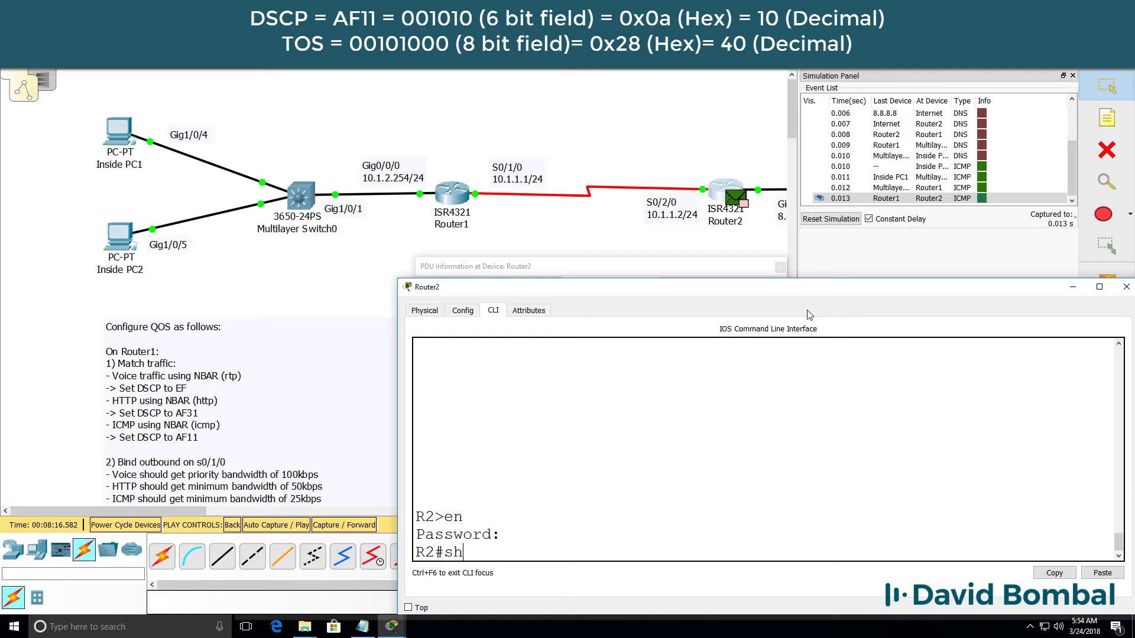
{"action": "key", "text": "Return"}
{"action": "key", "text": "space"}
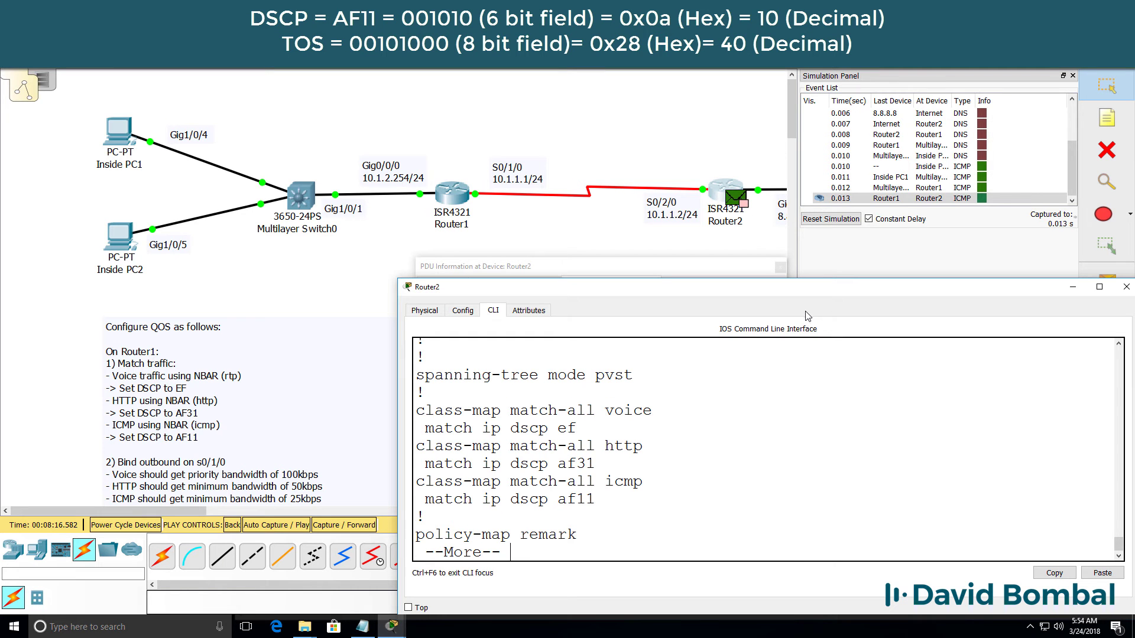
{"action": "key", "text": "space"}
{"action": "scroll", "coordinate": [599, 430], "scroll_direction": "up", "scroll_amount": 5}
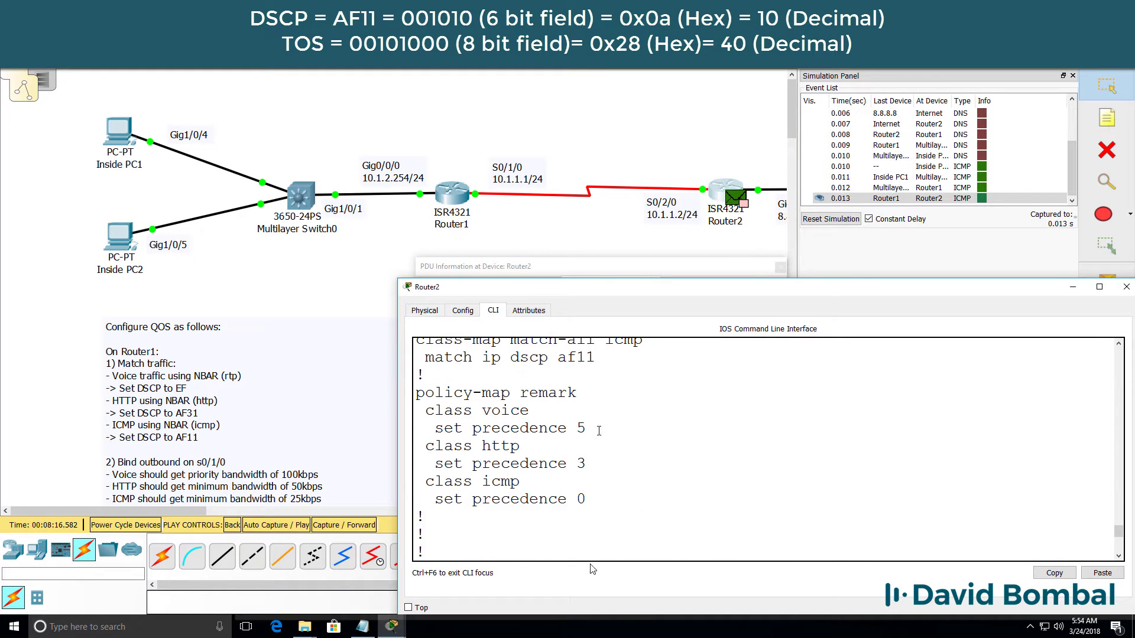
{"action": "left_click_drag", "start_coordinate": [587, 502], "coordinate": [391, 475]}
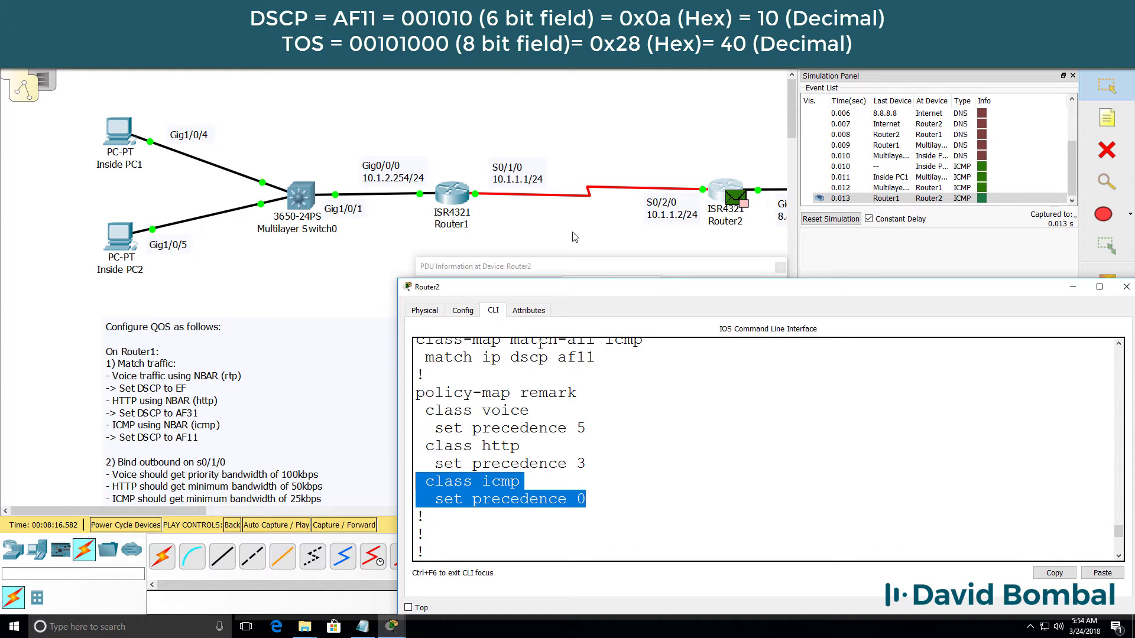
{"action": "left_click", "coordinate": [597, 267]}
Highlight the ping's inbound DSCP 0x0a (AF11) at Router2, then forward it toward the Internet.
{"action": "left_click", "coordinate": [578, 430]}
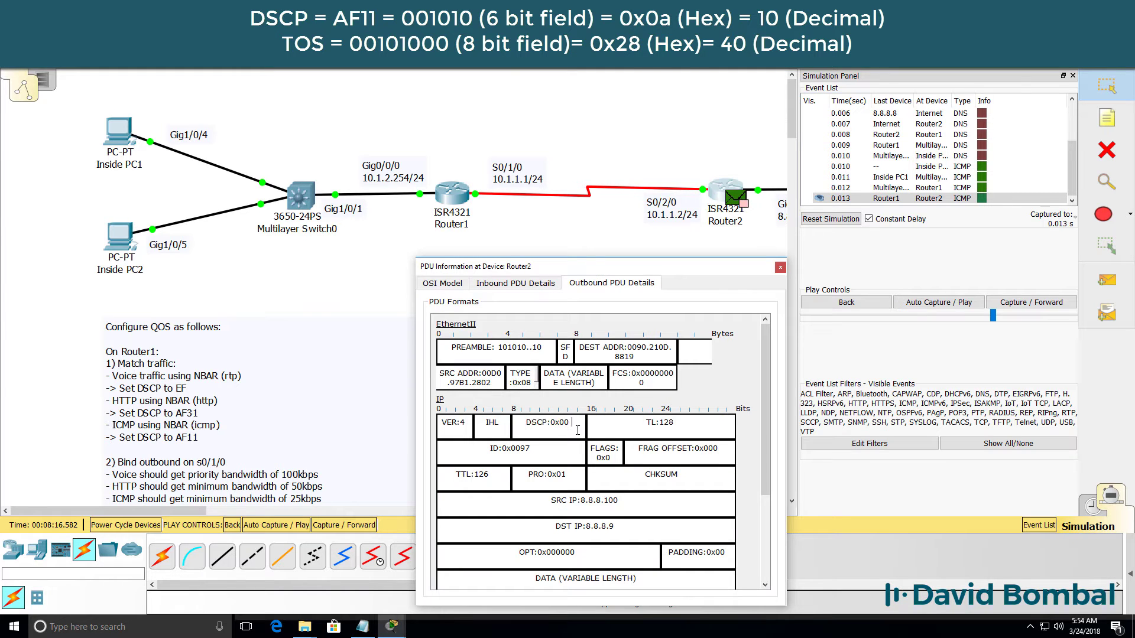
{"action": "left_click", "coordinate": [515, 283]}
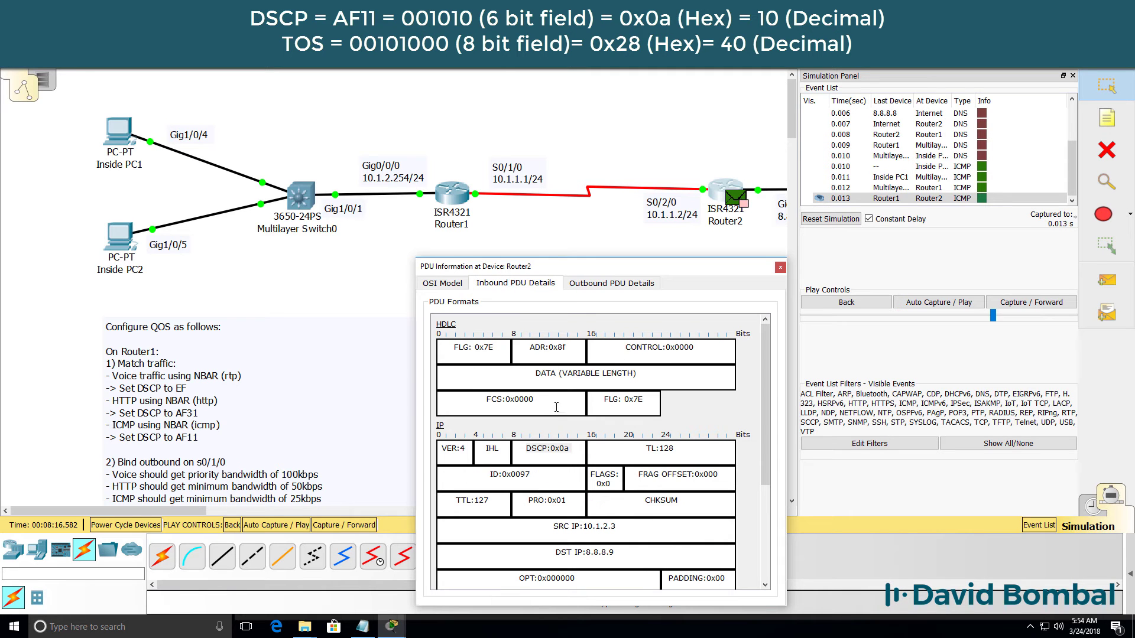
{"action": "left_click_drag", "start_coordinate": [526, 449], "coordinate": [571, 449]}
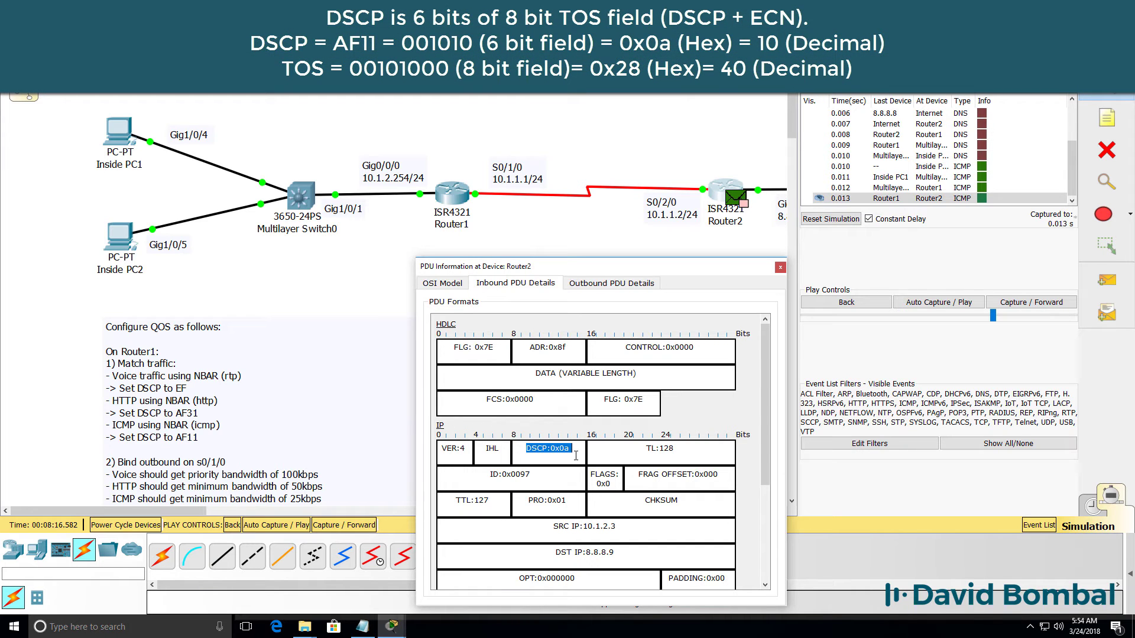
{"action": "left_click", "coordinate": [553, 448]}
{"action": "left_click_drag", "start_coordinate": [549, 448], "coordinate": [572, 449]}
{"action": "left_click", "coordinate": [566, 450]}
{"action": "left_click_drag", "start_coordinate": [569, 450], "coordinate": [561, 450]}
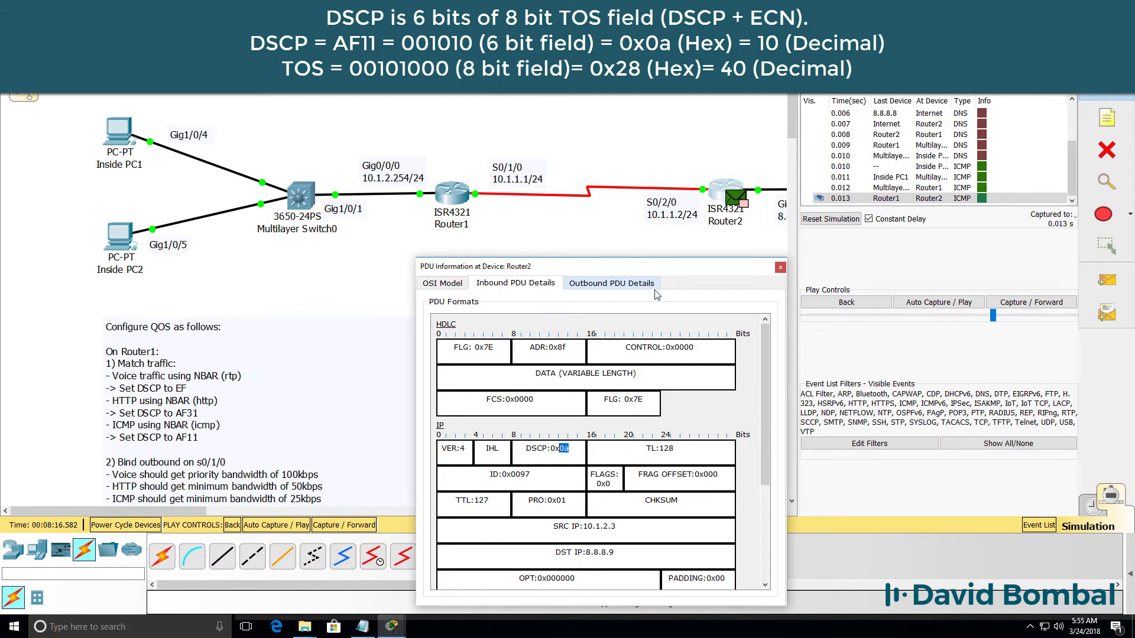
{"action": "left_click", "coordinate": [1029, 302]}
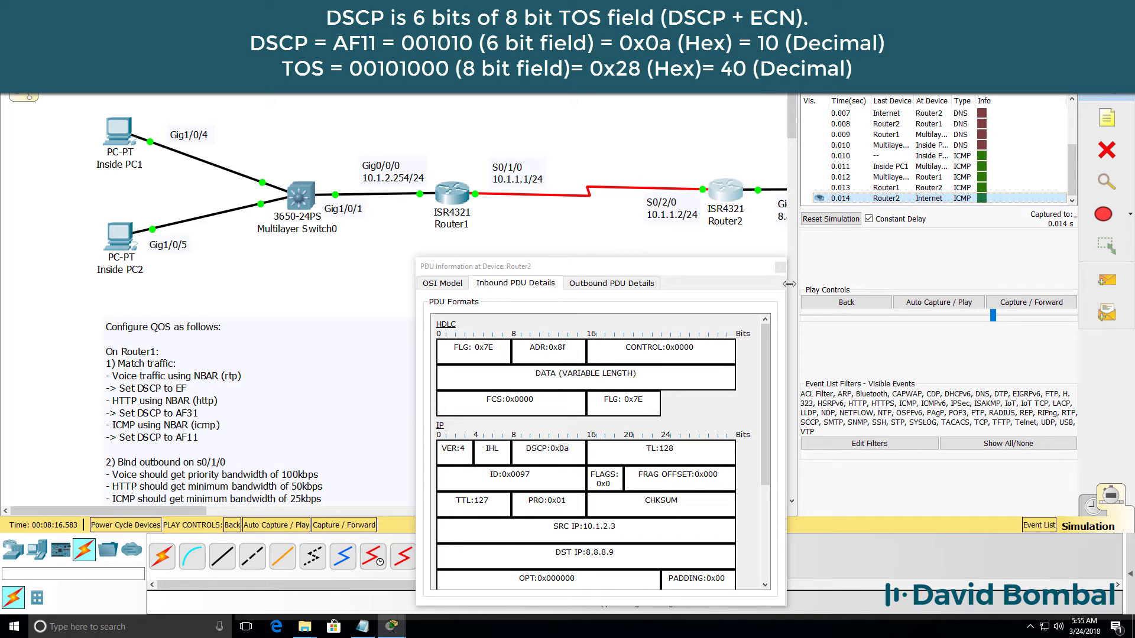
Verify the ping arrives at and leaves the Internet cloud with DSCP 0x00, then return to Realtime mode.
{"action": "left_click", "coordinate": [780, 267]}
{"action": "left_click_drag", "start_coordinate": [195, 509], "coordinate": [342, 510]}
{"action": "left_click", "coordinate": [294, 204]}
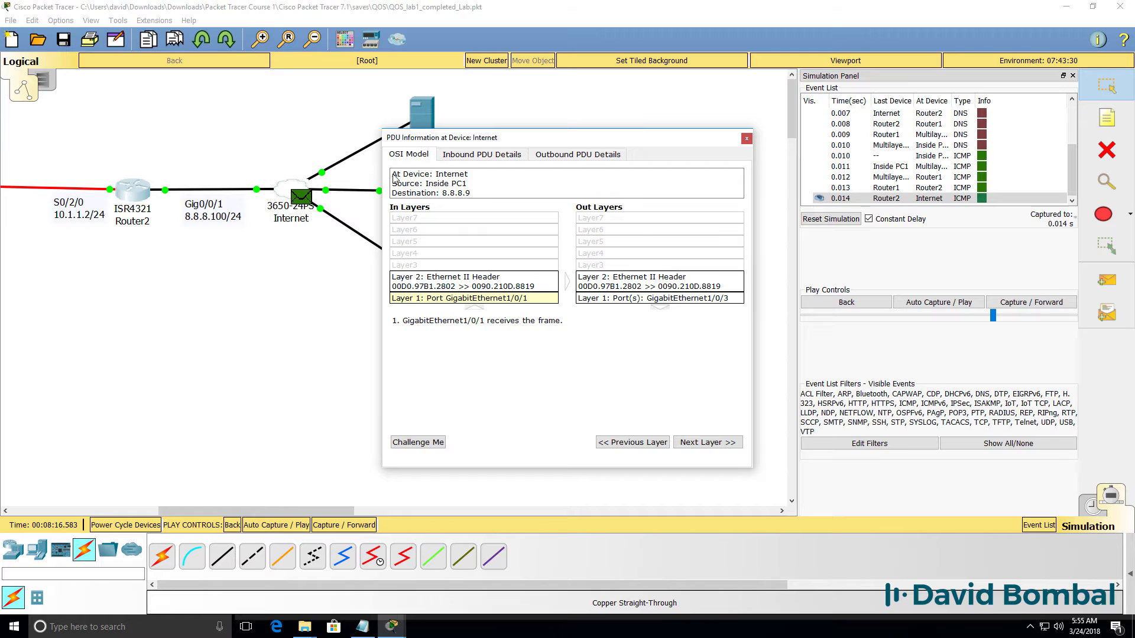
{"action": "left_click", "coordinate": [482, 155]}
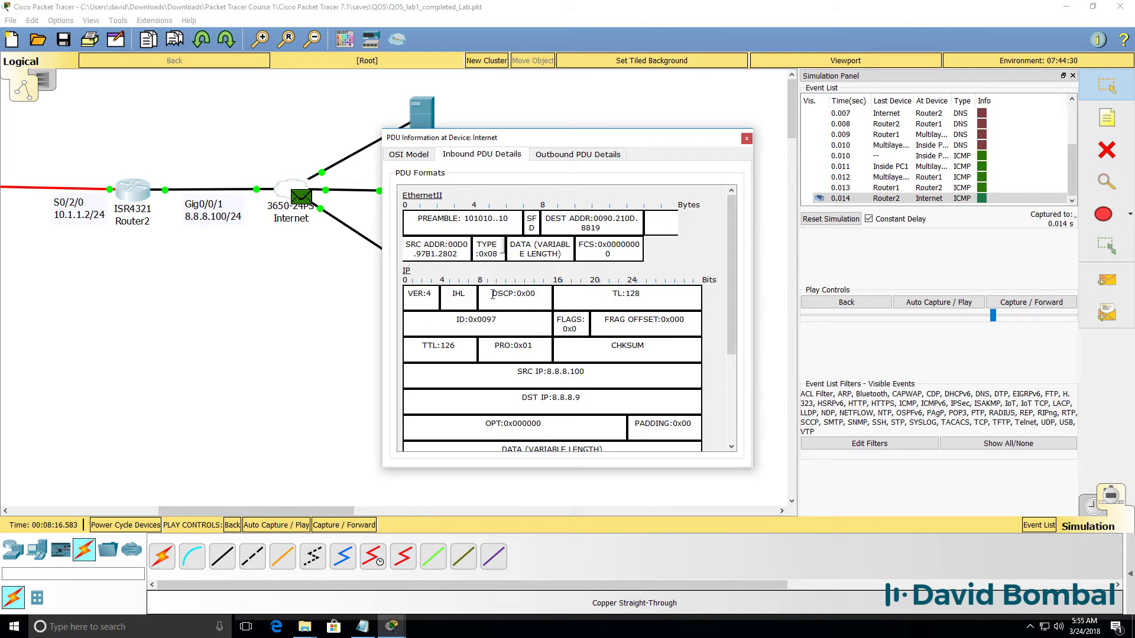
{"action": "left_click_drag", "start_coordinate": [493, 294], "coordinate": [564, 289]}
{"action": "left_click", "coordinate": [576, 155]}
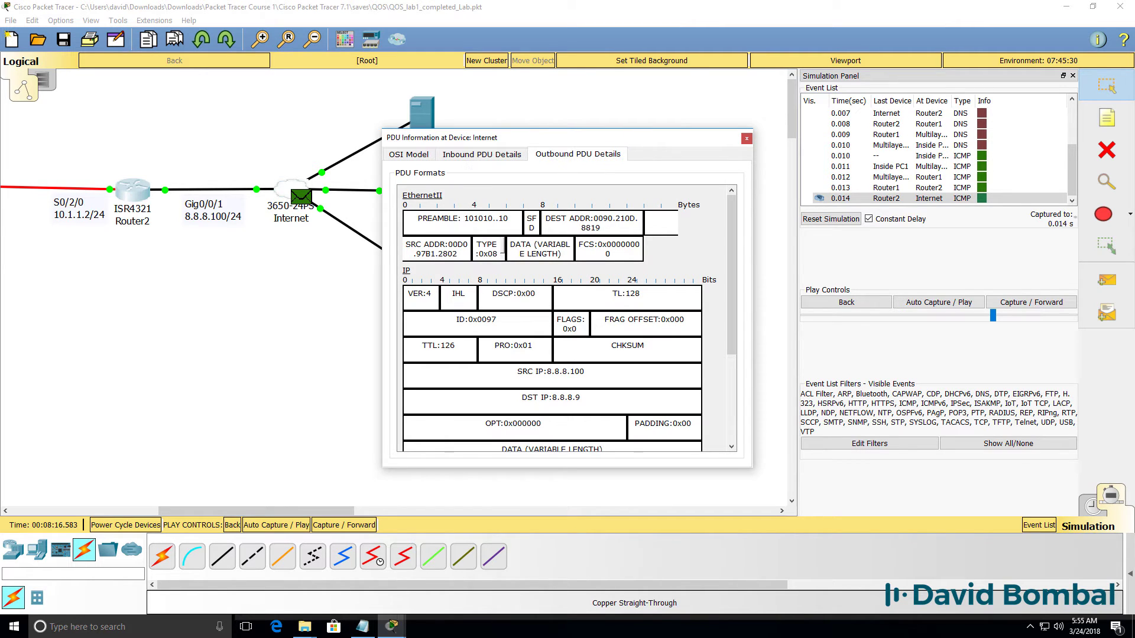
{"action": "left_click_drag", "start_coordinate": [492, 293], "coordinate": [598, 289]}
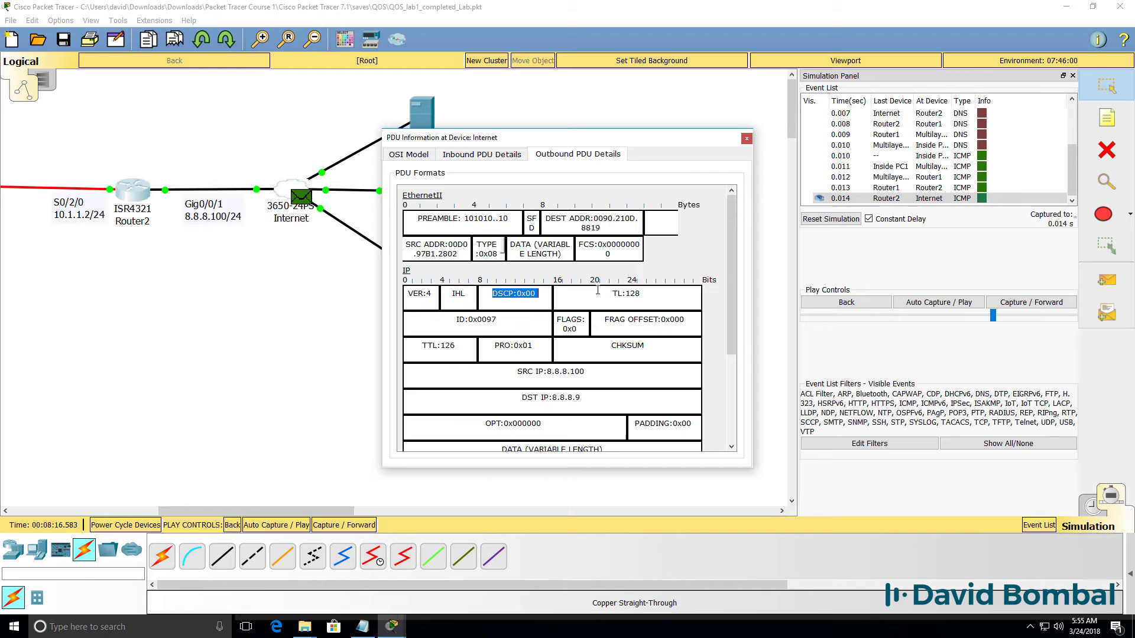
{"action": "left_click", "coordinate": [746, 138]}
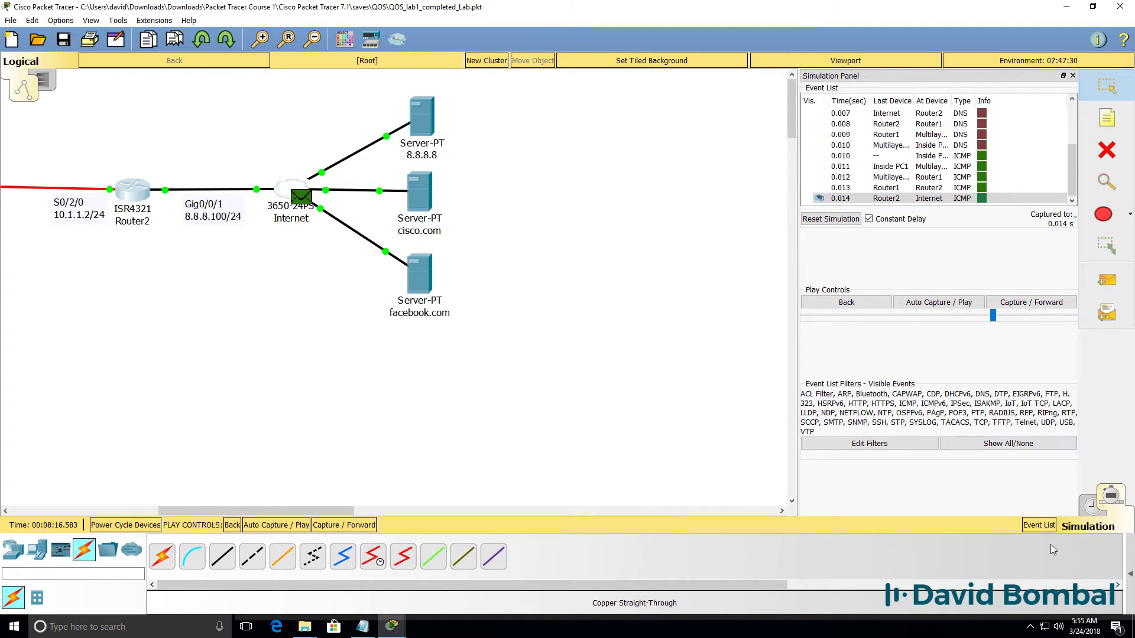
{"action": "left_click", "coordinate": [1092, 506]}
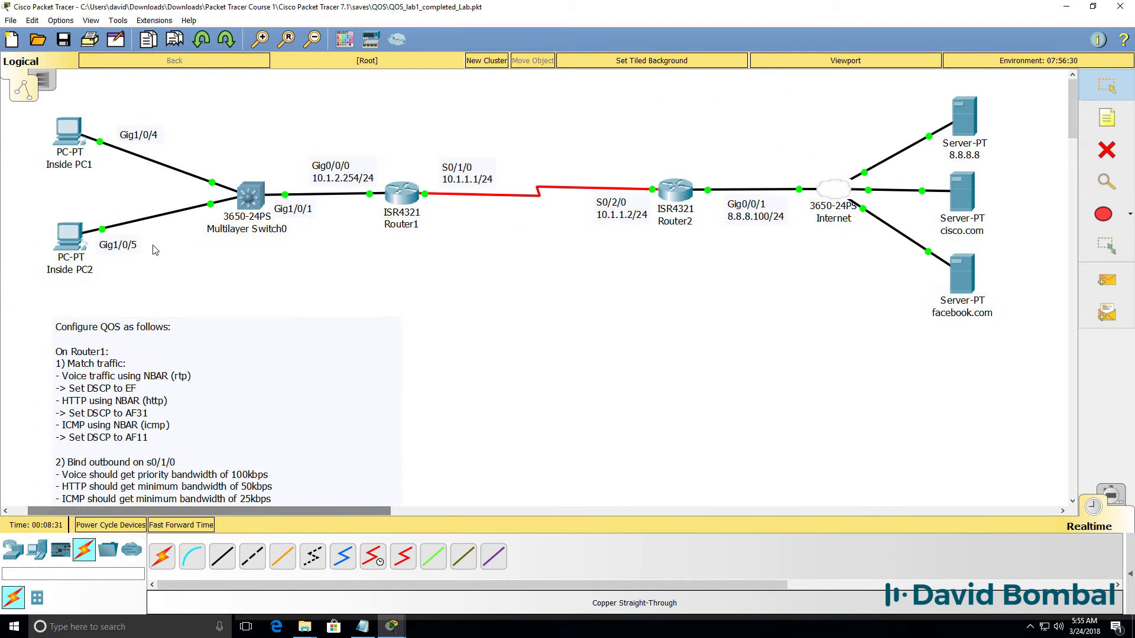
In Simulation mode, run 'ping facebook.com' from Inside PC2's command prompt.
{"action": "left_click", "coordinate": [1117, 494]}
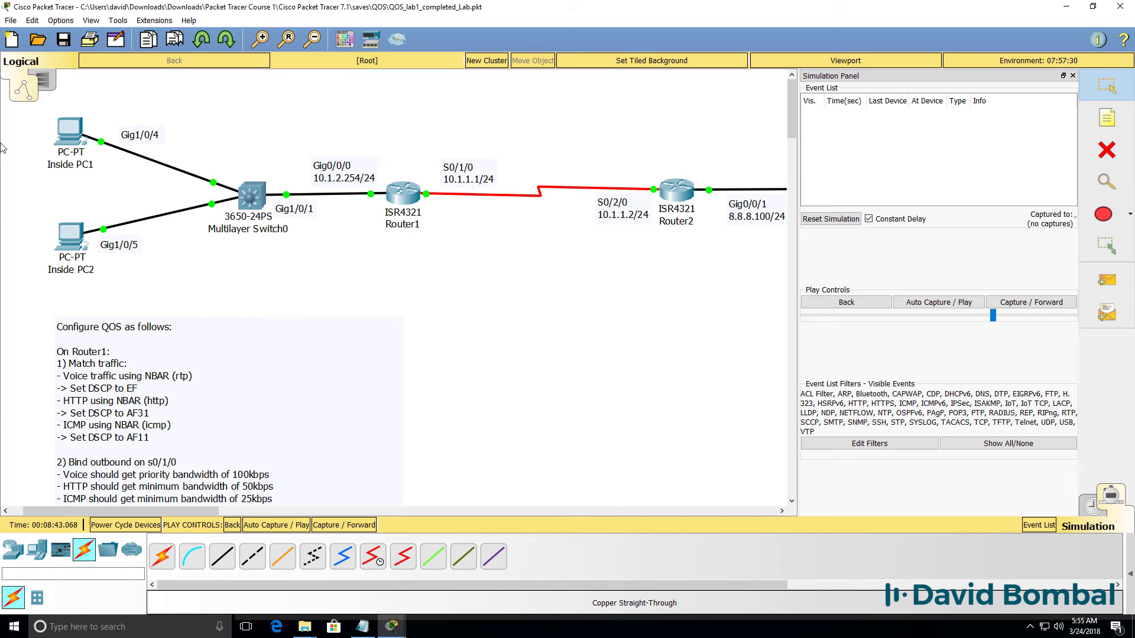
{"action": "left_click", "coordinate": [68, 236]}
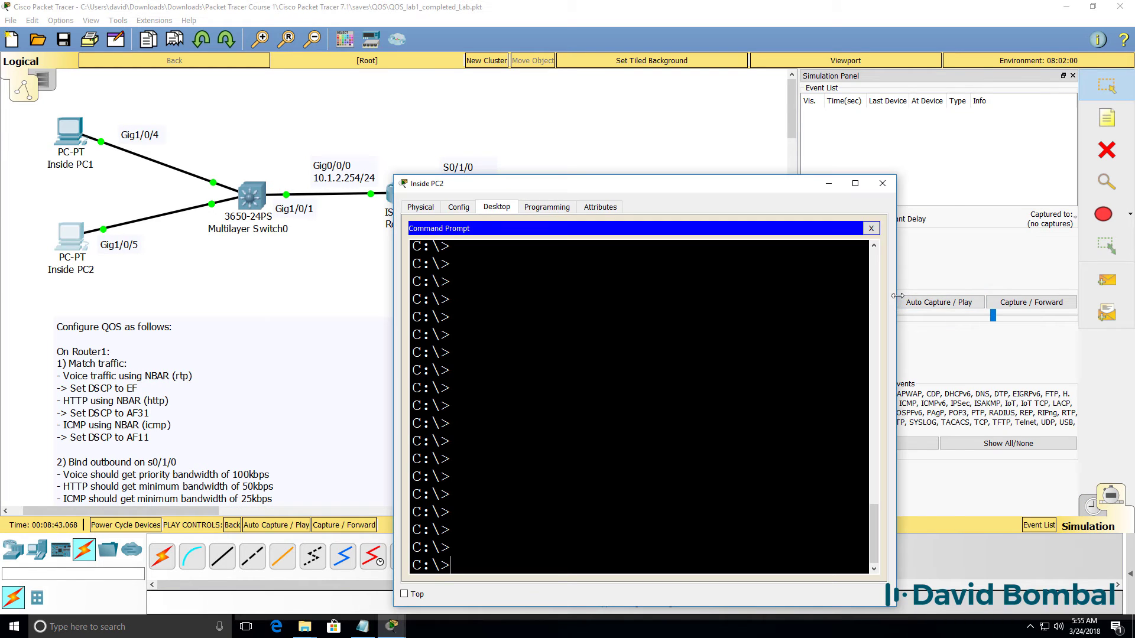
{"action": "left_click_drag", "start_coordinate": [872, 303], "coordinate": [937, 303]}
{"action": "type", "text": "ping "}
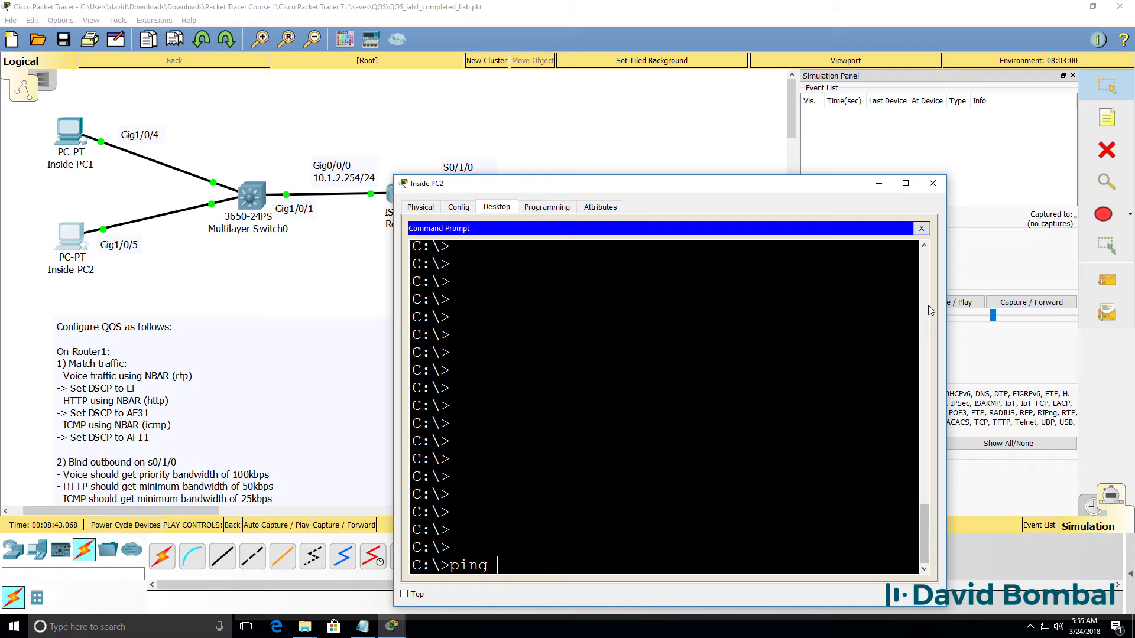
{"action": "type", "text": "facebook.com"}
{"action": "key", "text": "Return"}
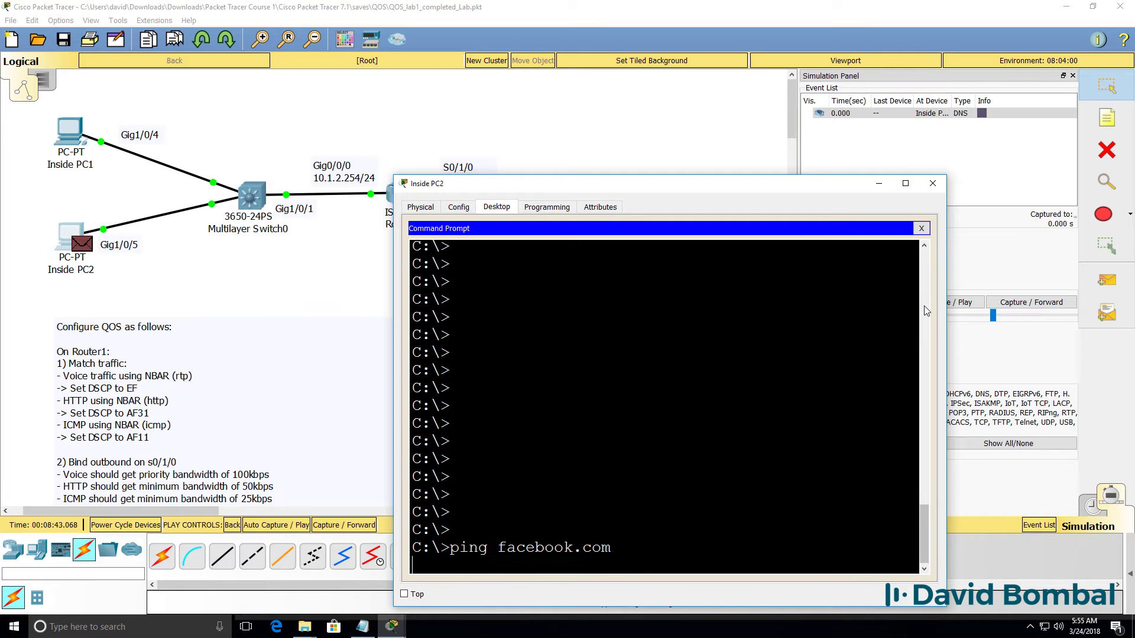
{"action": "left_click", "coordinate": [933, 183]}
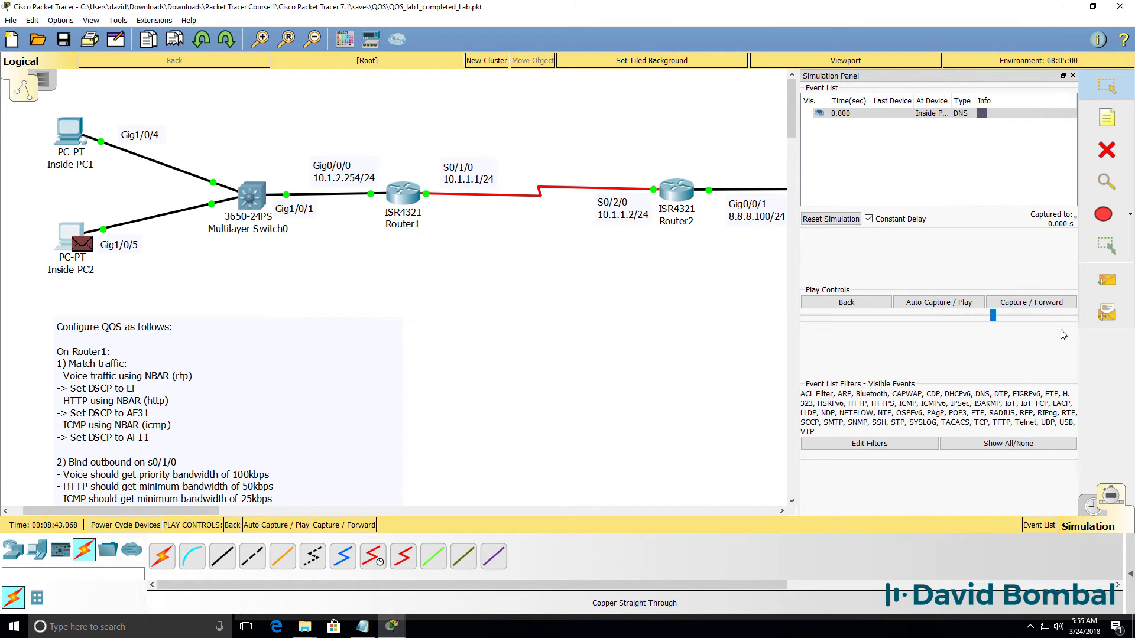
Advance the simulation and check the first packet leaves Router1 with DSCP 0x00.
{"action": "left_click", "coordinate": [1039, 302]}
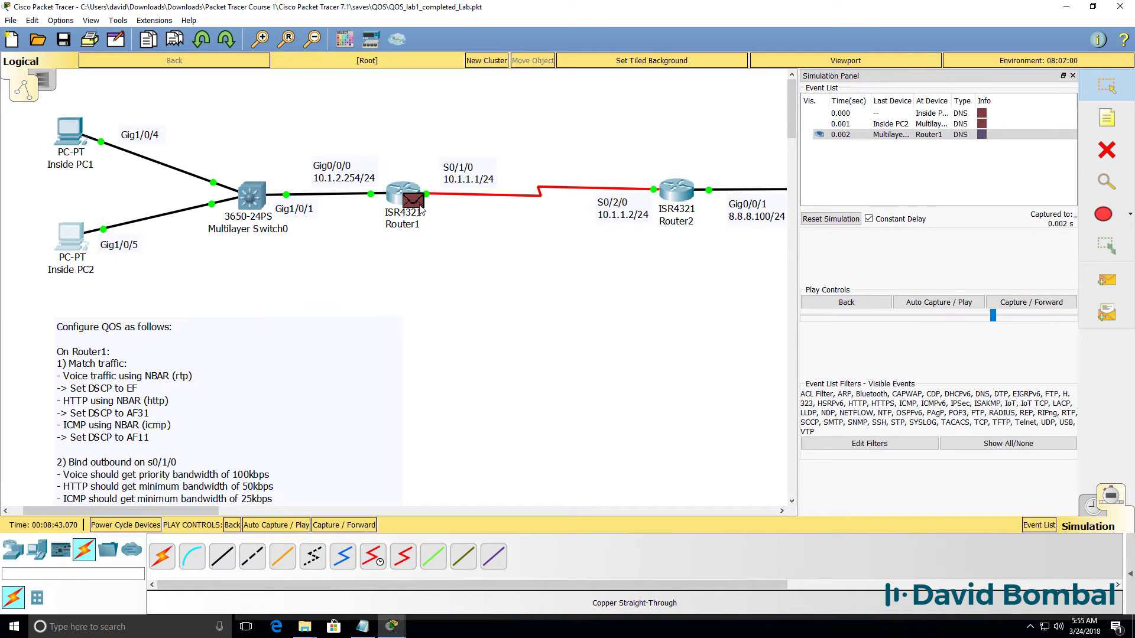
{"action": "left_click", "coordinate": [421, 208]}
{"action": "left_click", "coordinate": [578, 149]}
{"action": "left_click_drag", "start_coordinate": [493, 314], "coordinate": [580, 317]}
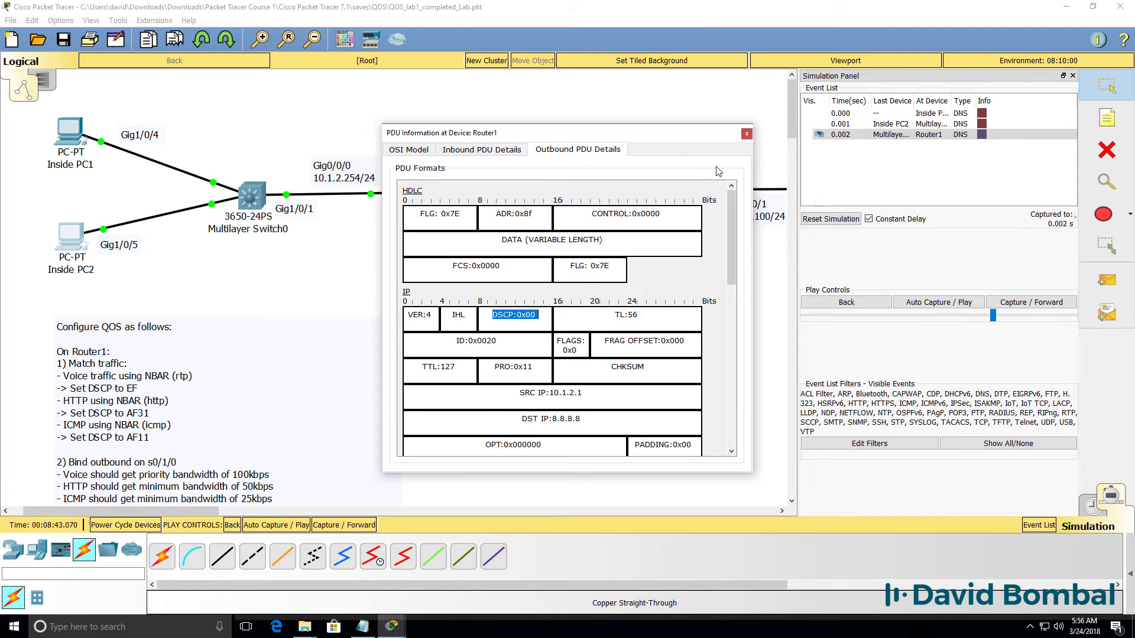
{"action": "left_click", "coordinate": [745, 135]}
{"action": "left_click", "coordinate": [1012, 301]}
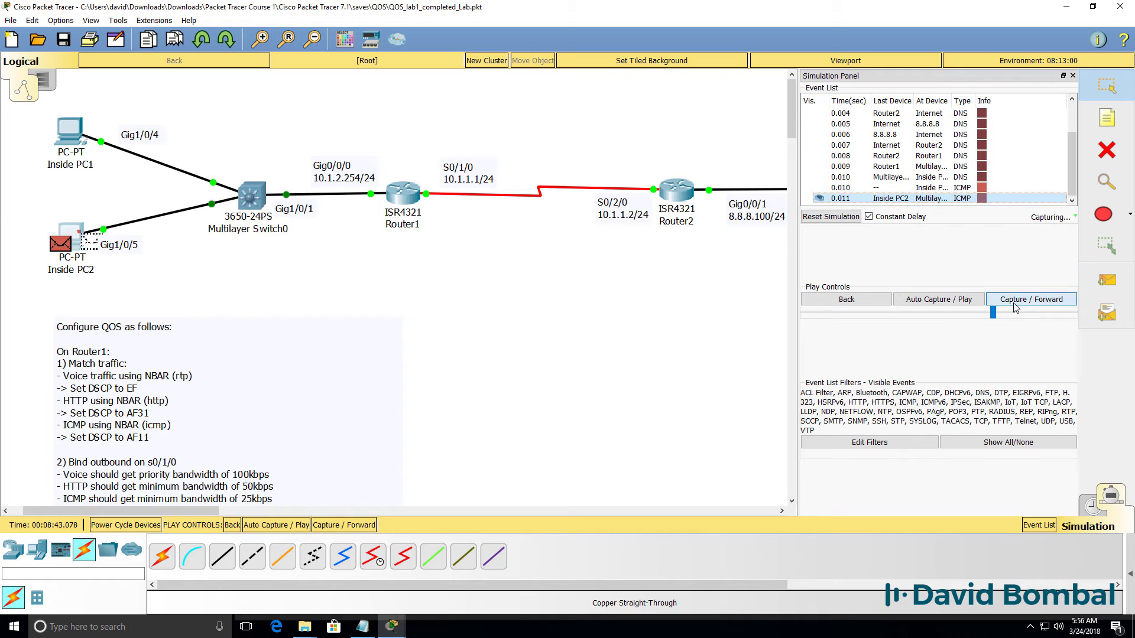
Step the ICMP packet to Router1 and confirm it leaves marked DSCP 0x0a.
{"action": "left_click", "coordinate": [1014, 304]}
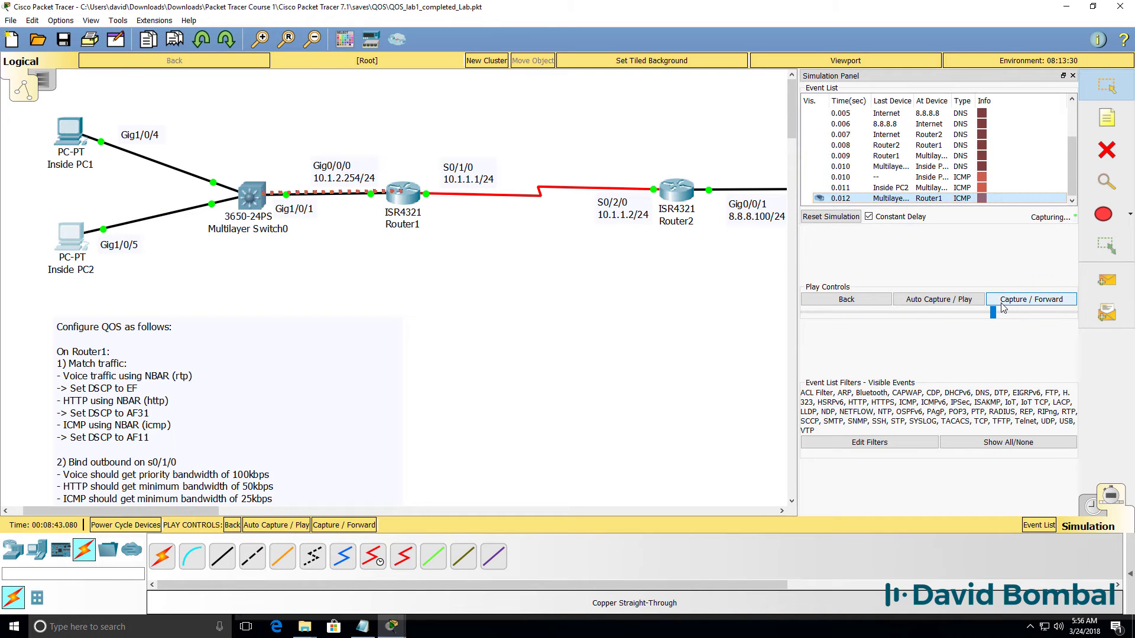
{"action": "left_click", "coordinate": [419, 201]}
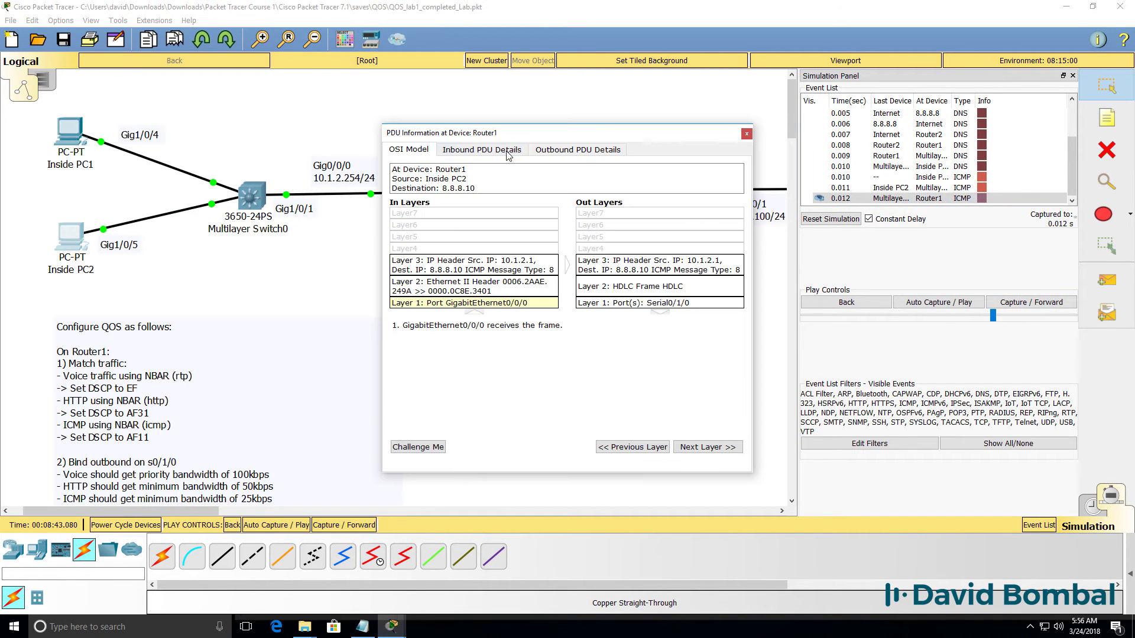
{"action": "left_click_drag", "start_coordinate": [585, 127], "coordinate": [631, 262]}
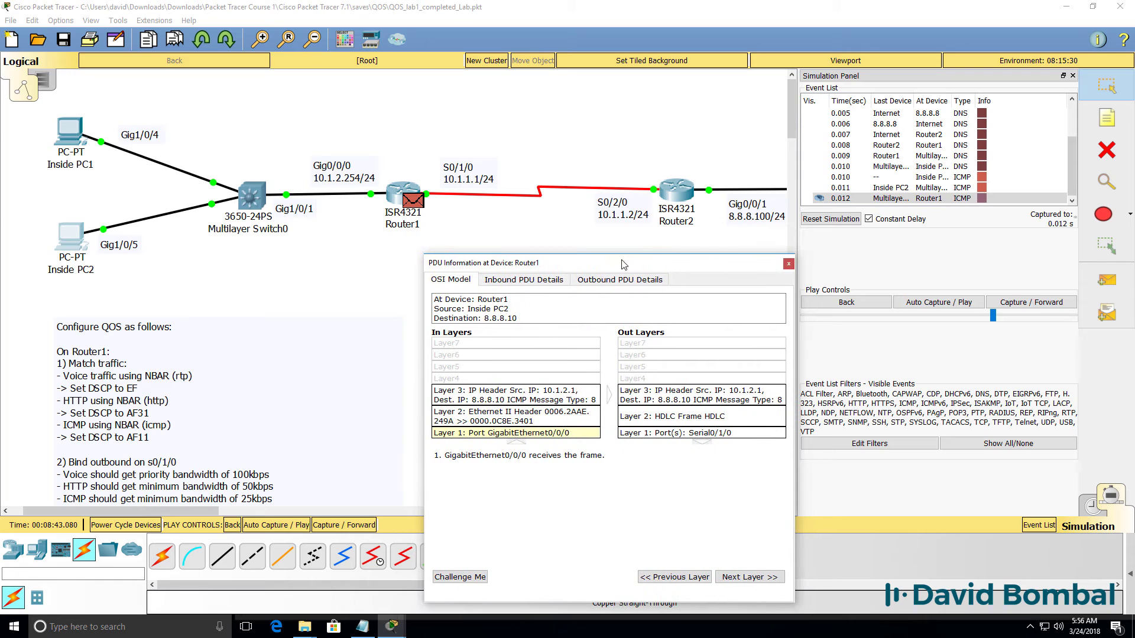
{"action": "left_click", "coordinate": [507, 280]}
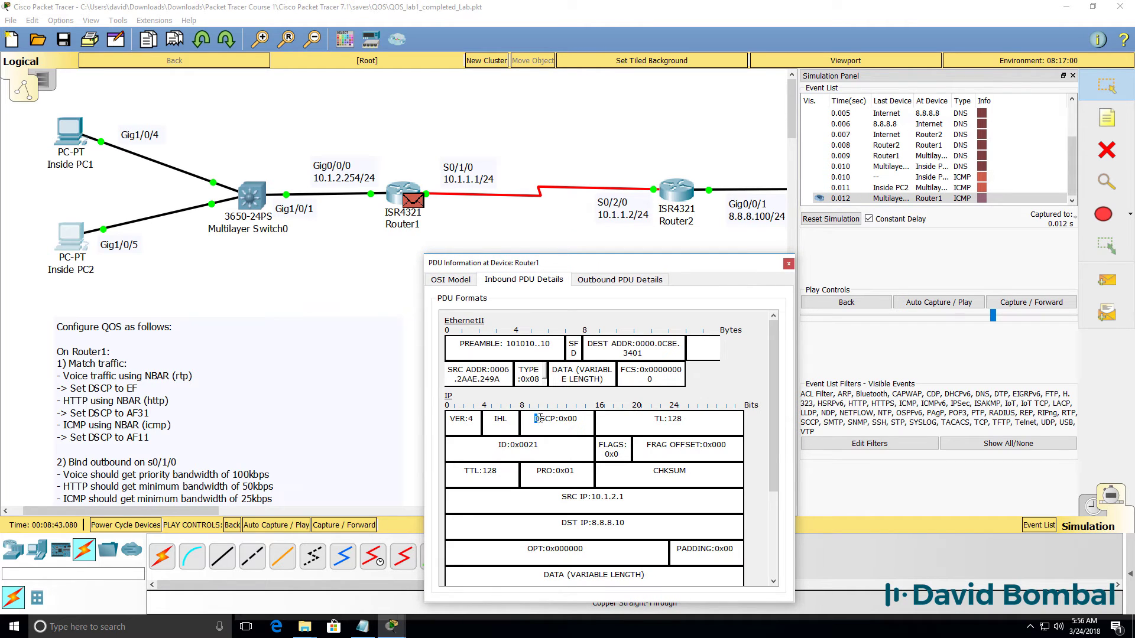
{"action": "left_click", "coordinate": [619, 279]}
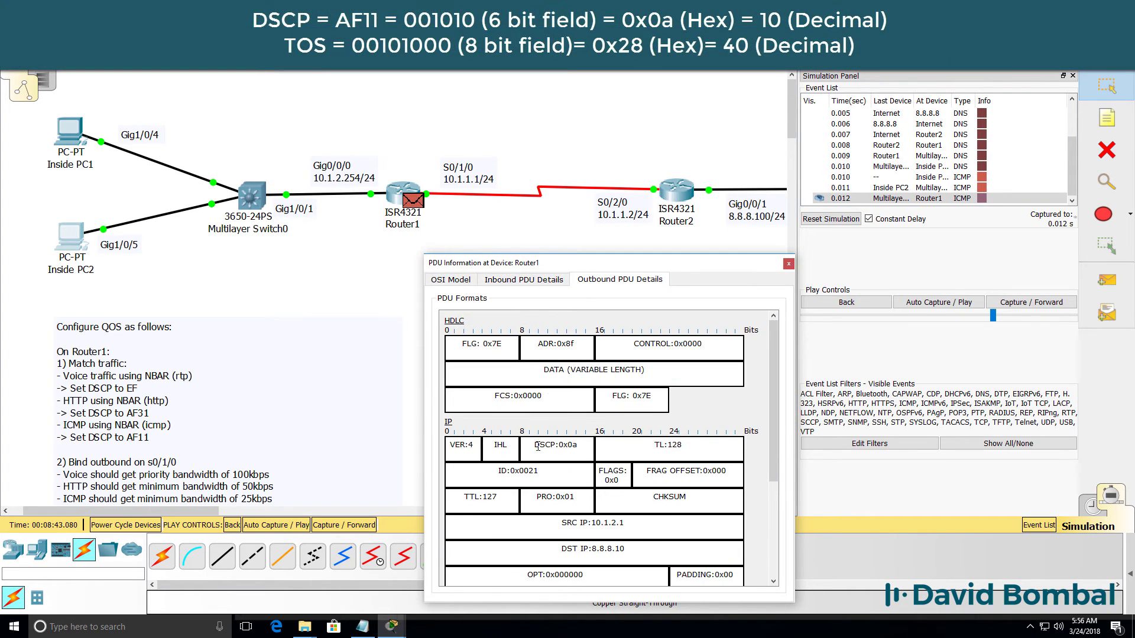
{"action": "left_click_drag", "start_coordinate": [535, 446], "coordinate": [585, 454]}
{"action": "left_click", "coordinate": [1031, 302]}
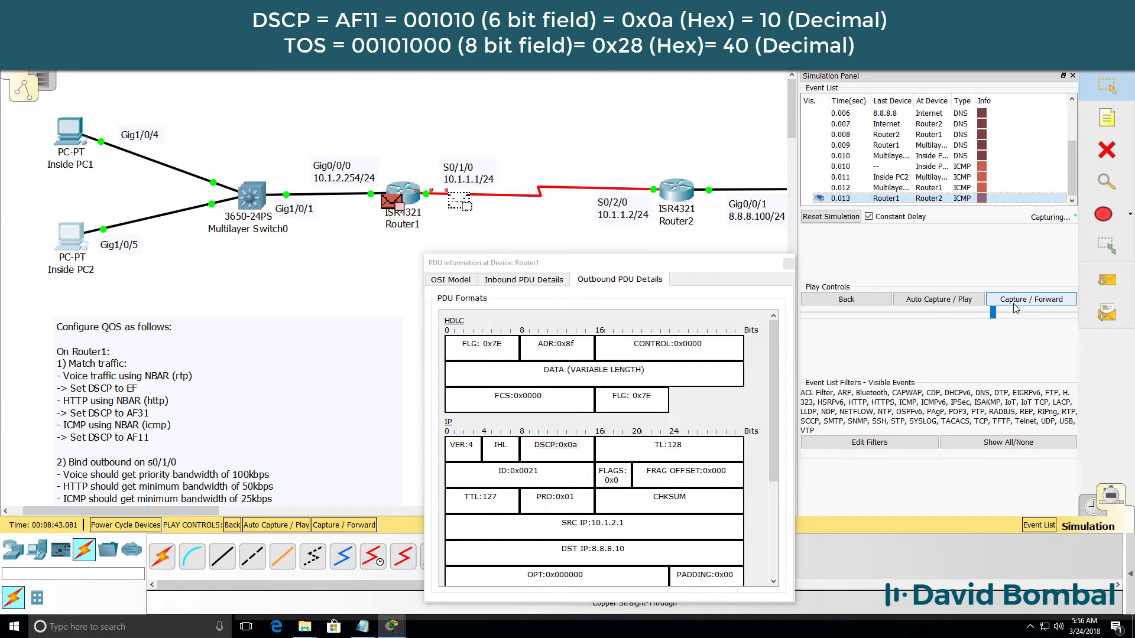
At Router2, confirm the ping arrives with DSCP 0x0a and leaves with 0x00.
{"action": "left_click", "coordinate": [685, 197]}
{"action": "left_click_drag", "start_coordinate": [544, 133], "coordinate": [560, 245]}
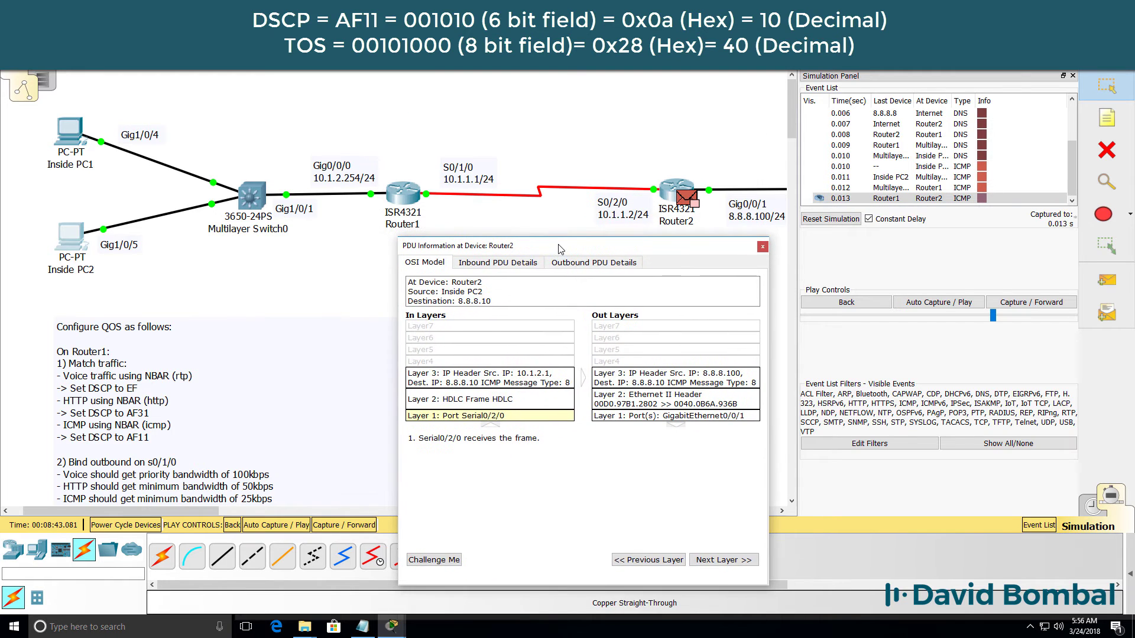
{"action": "left_click", "coordinate": [498, 261]}
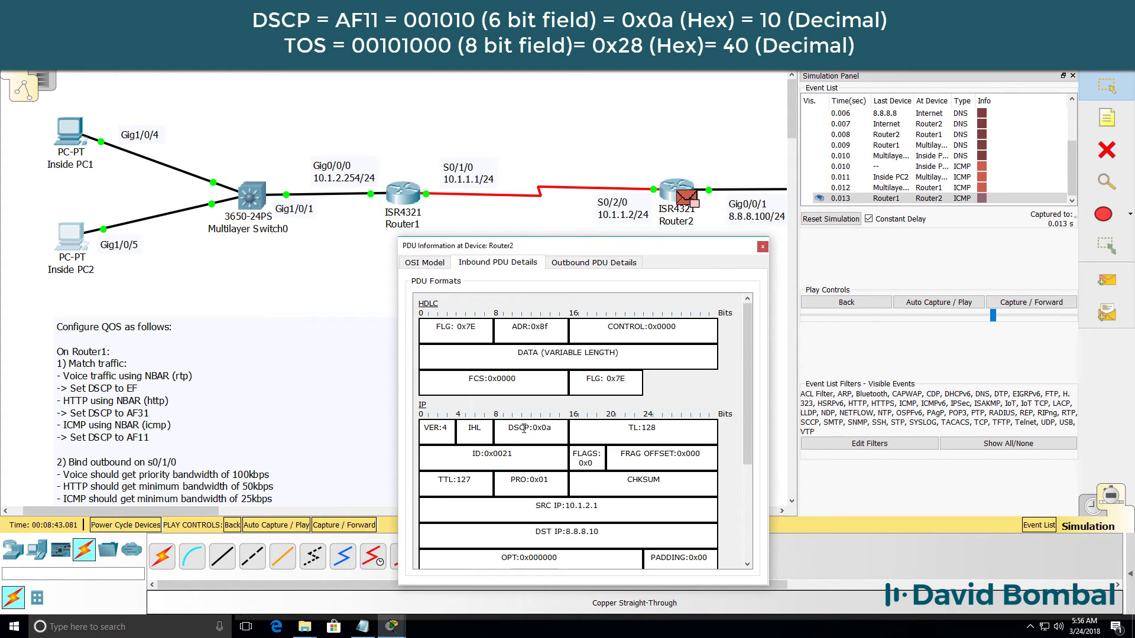
{"action": "left_click_drag", "start_coordinate": [504, 428], "coordinate": [559, 433]}
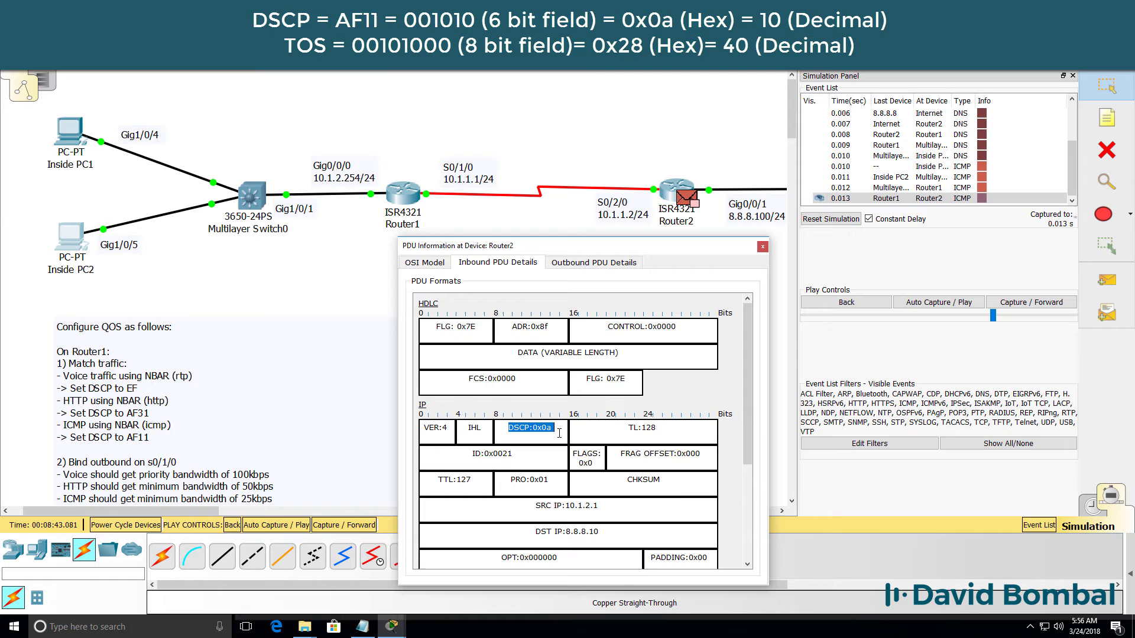
{"action": "left_click", "coordinate": [593, 262]}
{"action": "left_click_drag", "start_coordinate": [505, 401], "coordinate": [602, 411]}
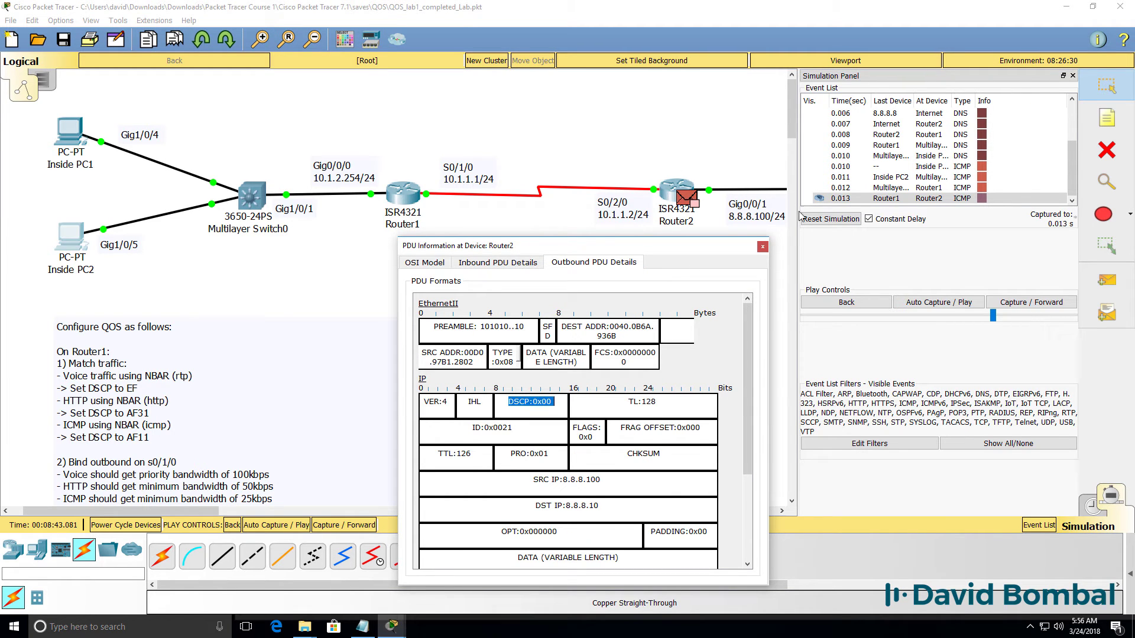
Clear the simulation events and close Inside PC2's command prompt.
{"action": "left_click", "coordinate": [762, 248]}
{"action": "left_click", "coordinate": [1092, 507]}
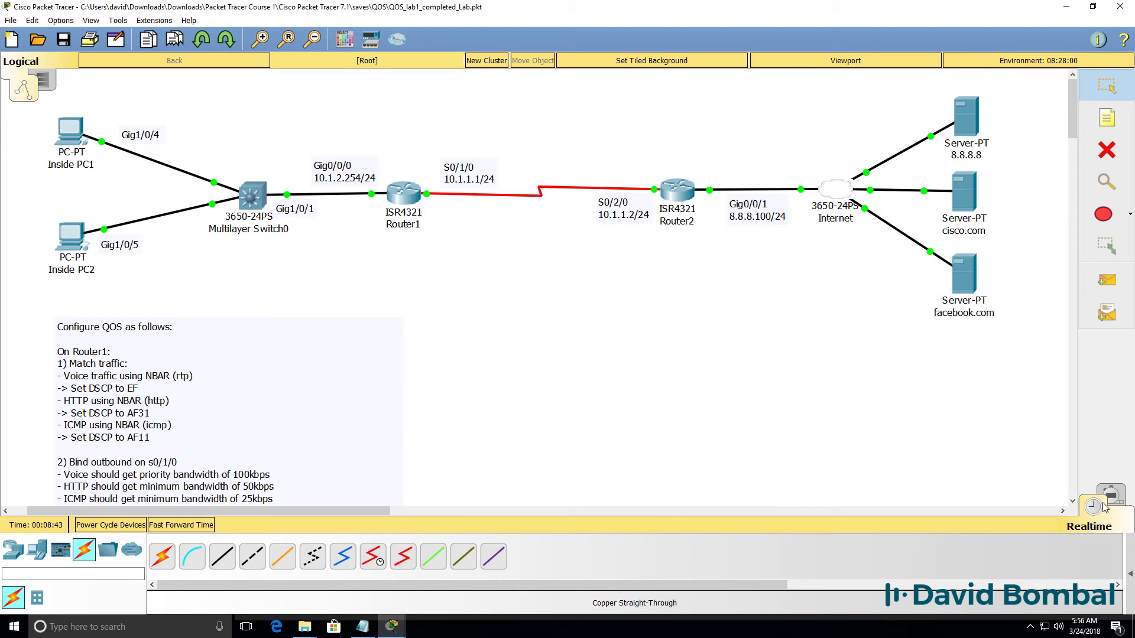
{"action": "left_click", "coordinate": [1113, 497]}
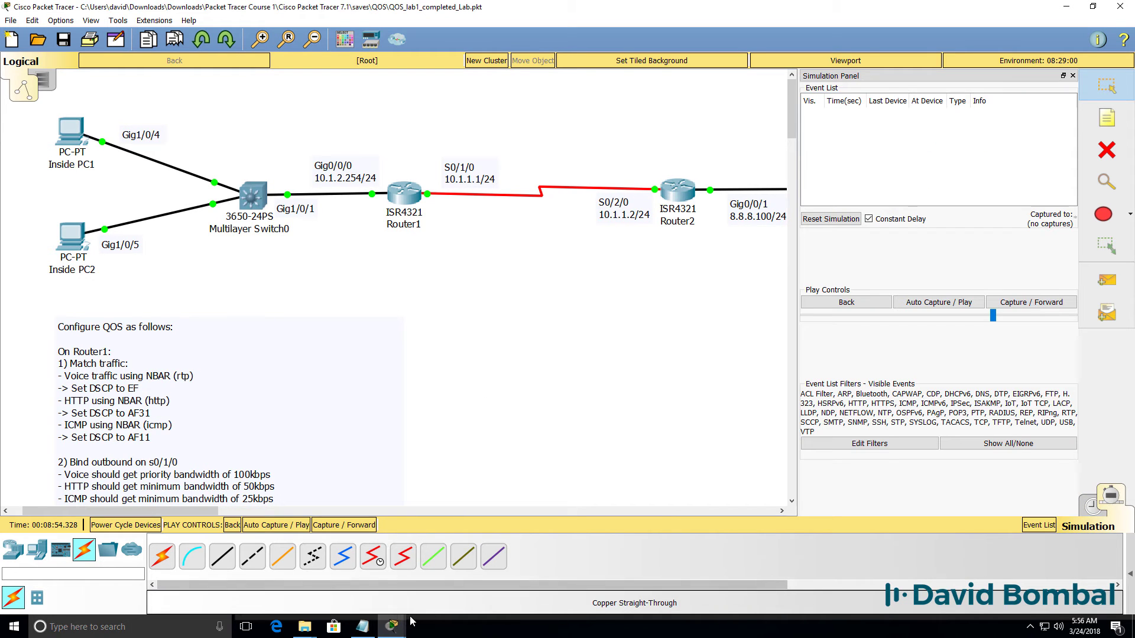
{"action": "mouse_move", "coordinate": [392, 624]}
{"action": "left_click", "coordinate": [626, 576]}
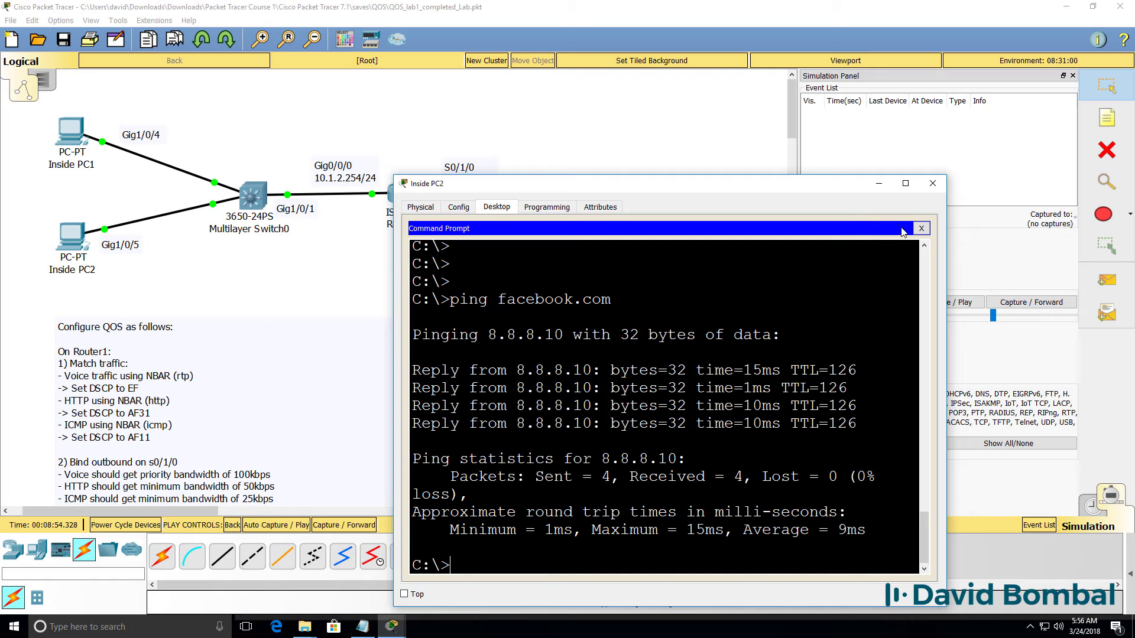
{"action": "left_click", "coordinate": [920, 228]}
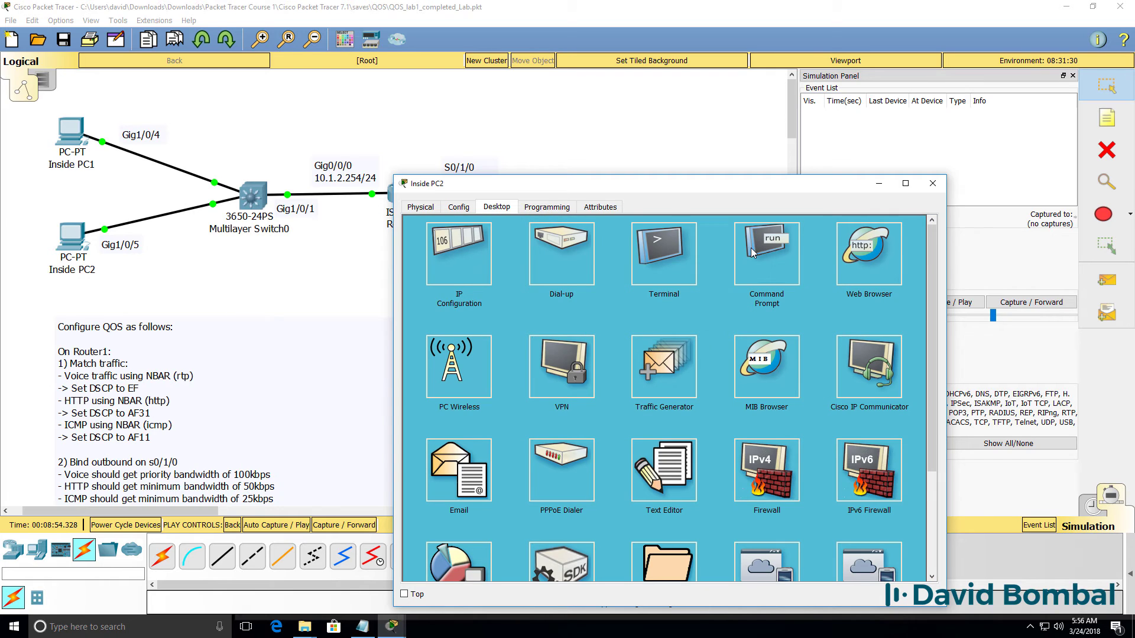
Load facebook.com in Inside PC2's web browser and return to the topology.
{"action": "left_click", "coordinate": [854, 256]}
{"action": "left_click", "coordinate": [618, 240]}
{"action": "type", "text": "fac"}
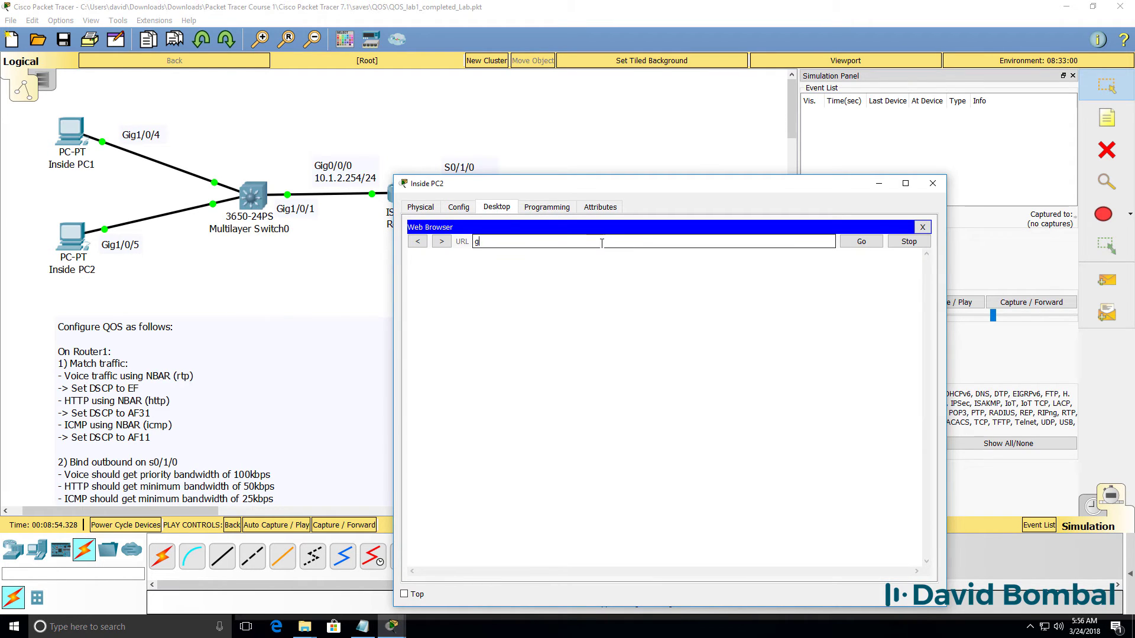
{"action": "type", "text": "om"}
{"action": "key", "text": "Return"}
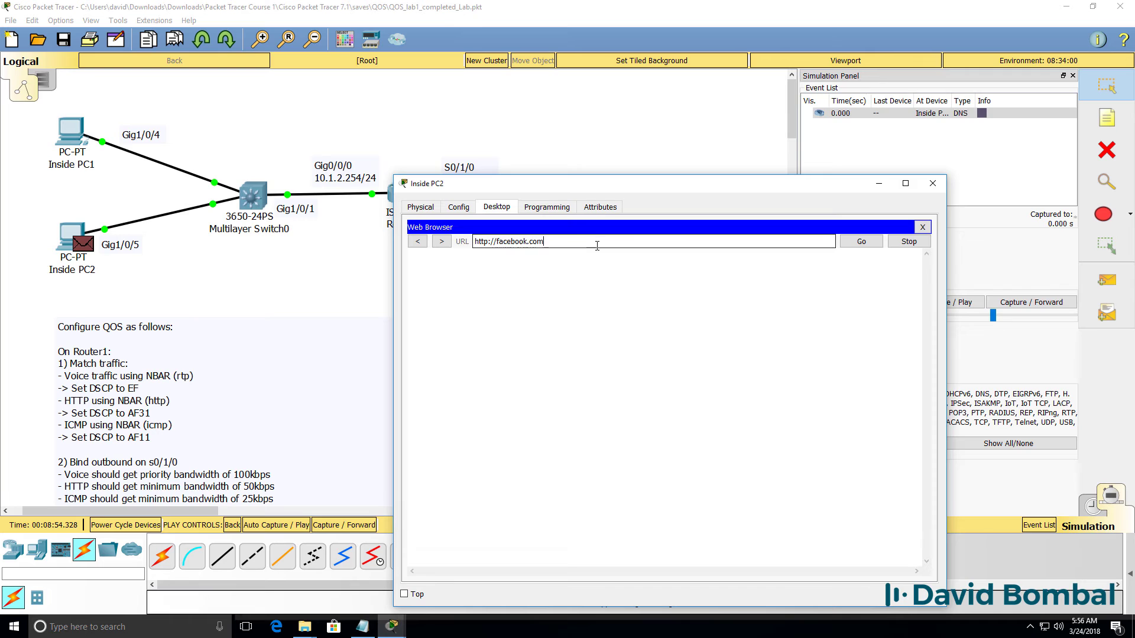
{"action": "left_click", "coordinate": [792, 54]}
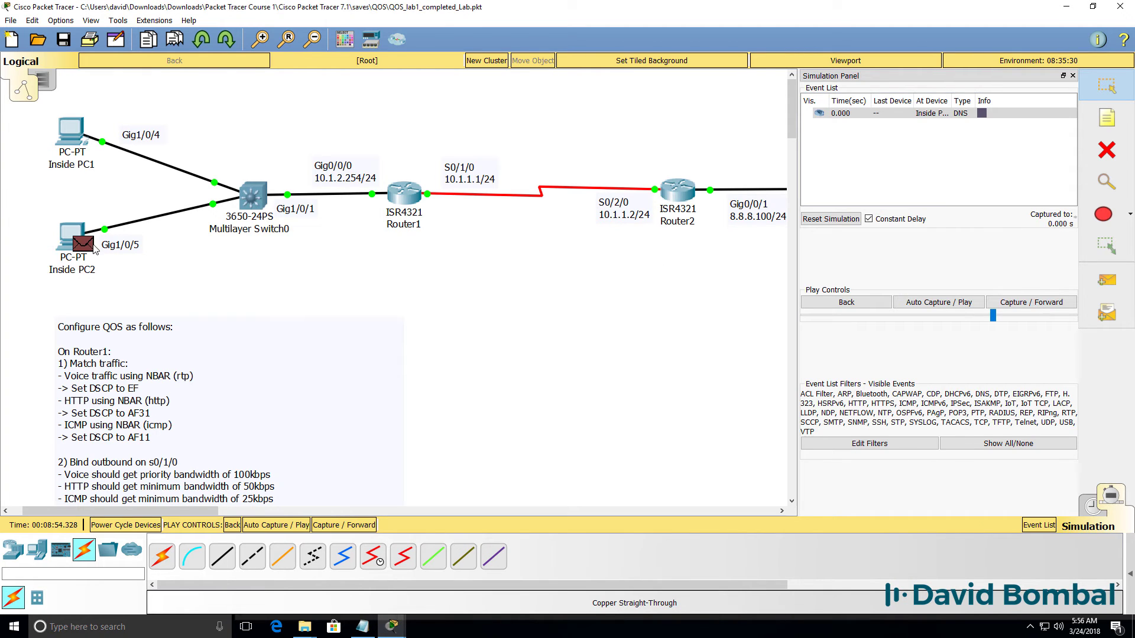
Forward the DNS query to Router2 and view its inbound and outbound headers.
{"action": "left_click", "coordinate": [1031, 303]}
{"action": "left_click", "coordinate": [1031, 302]}
{"action": "left_click", "coordinate": [1031, 303]}
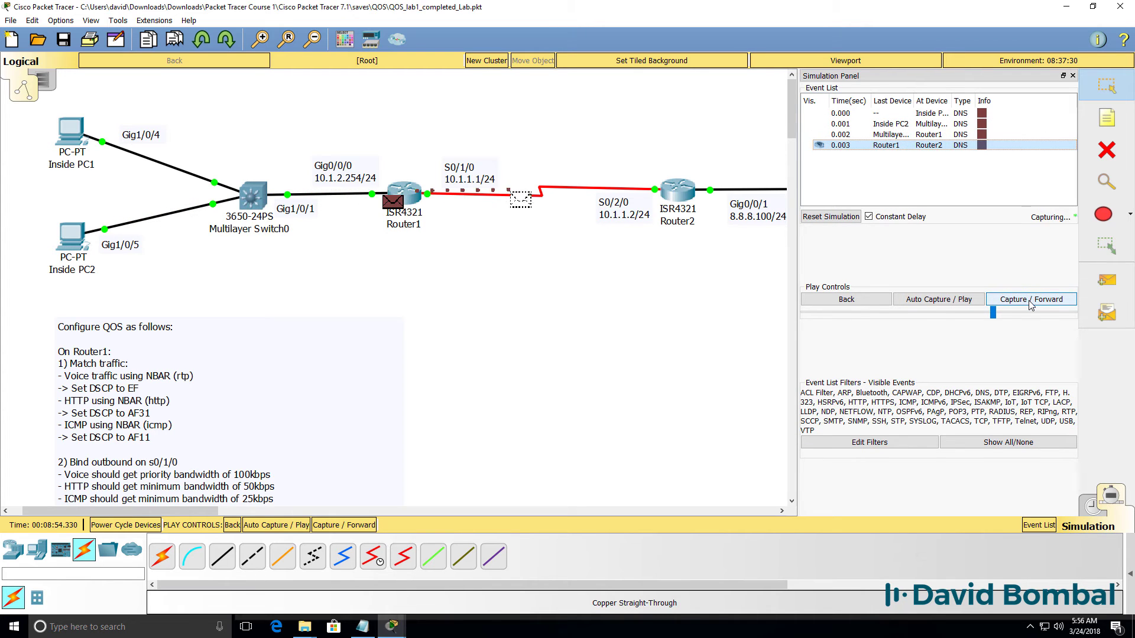
{"action": "left_click", "coordinate": [683, 202]}
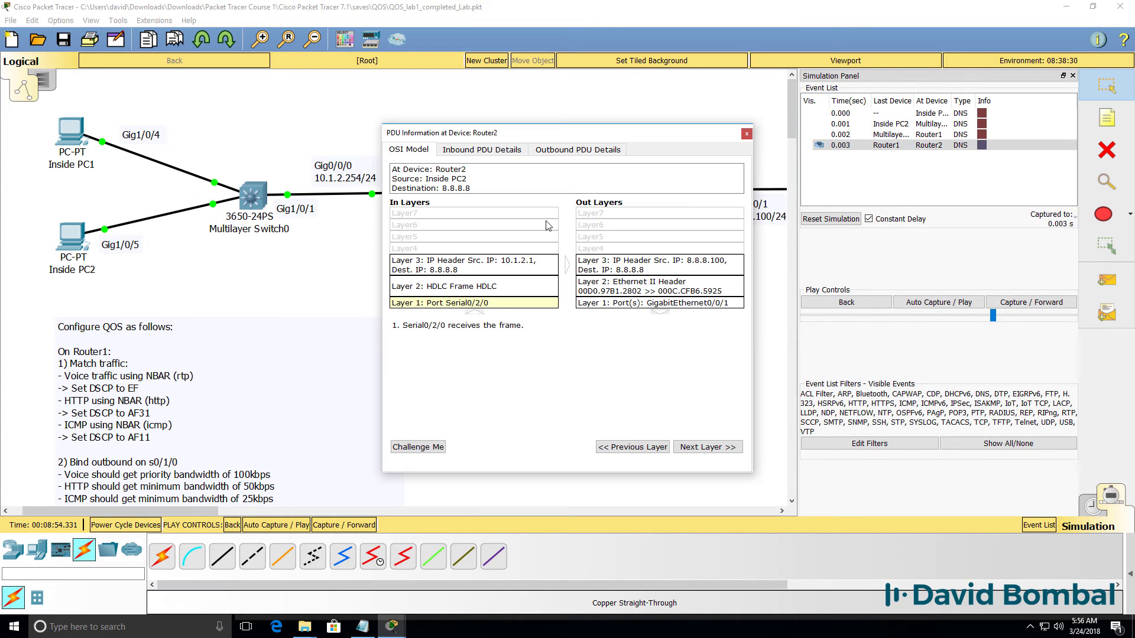
{"action": "left_click", "coordinate": [499, 154]}
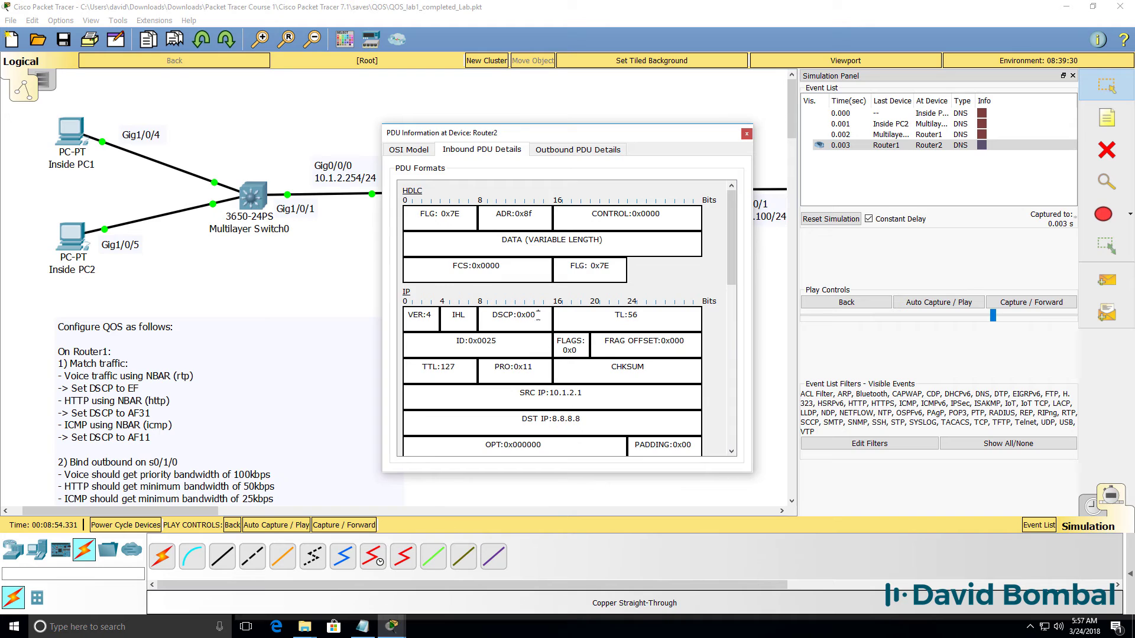
{"action": "left_click", "coordinate": [569, 151]}
Continue through the 8.8.8.8 lookup and reply until the TCP packet reaches Router1.
{"action": "left_click", "coordinate": [1040, 300]}
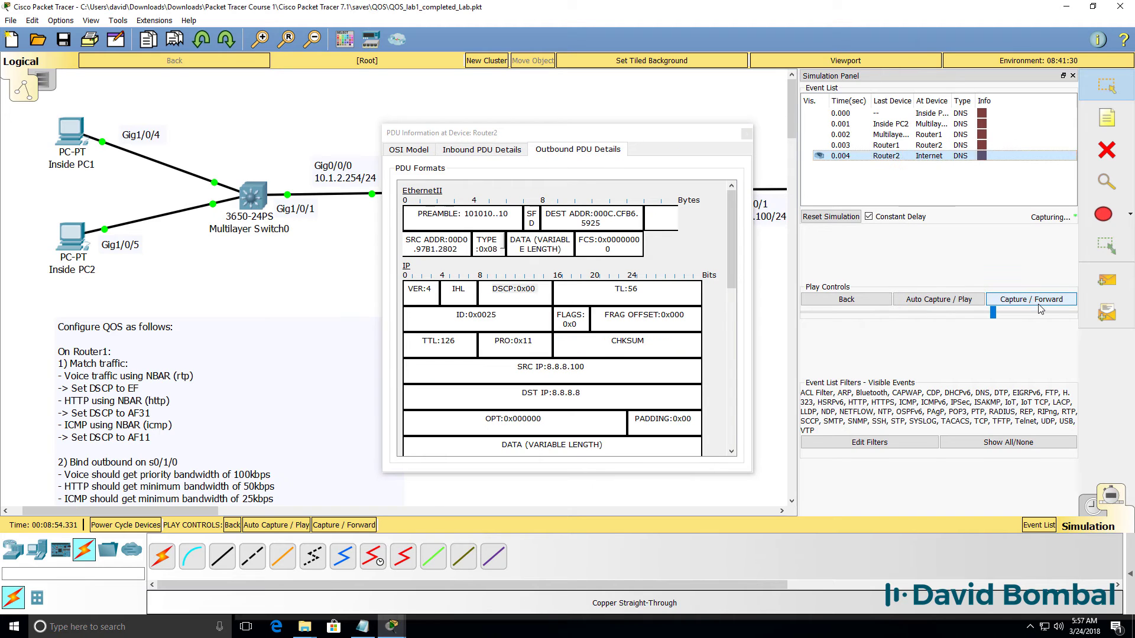
{"action": "left_click", "coordinate": [1040, 307]}
{"action": "left_click", "coordinate": [747, 134]}
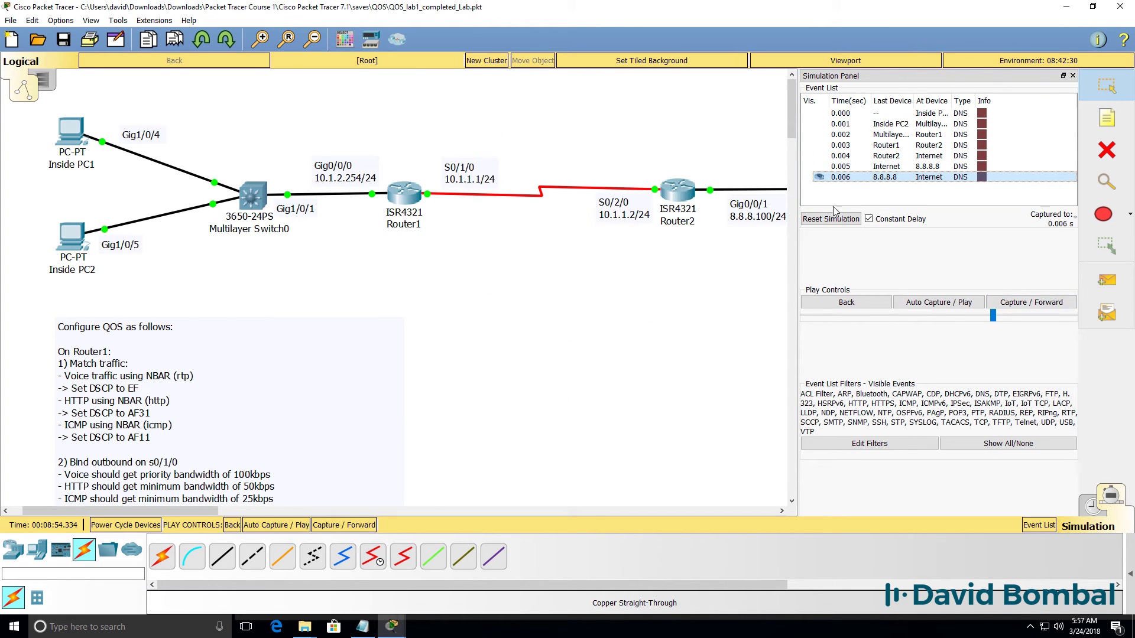
{"action": "left_click", "coordinate": [1012, 303]}
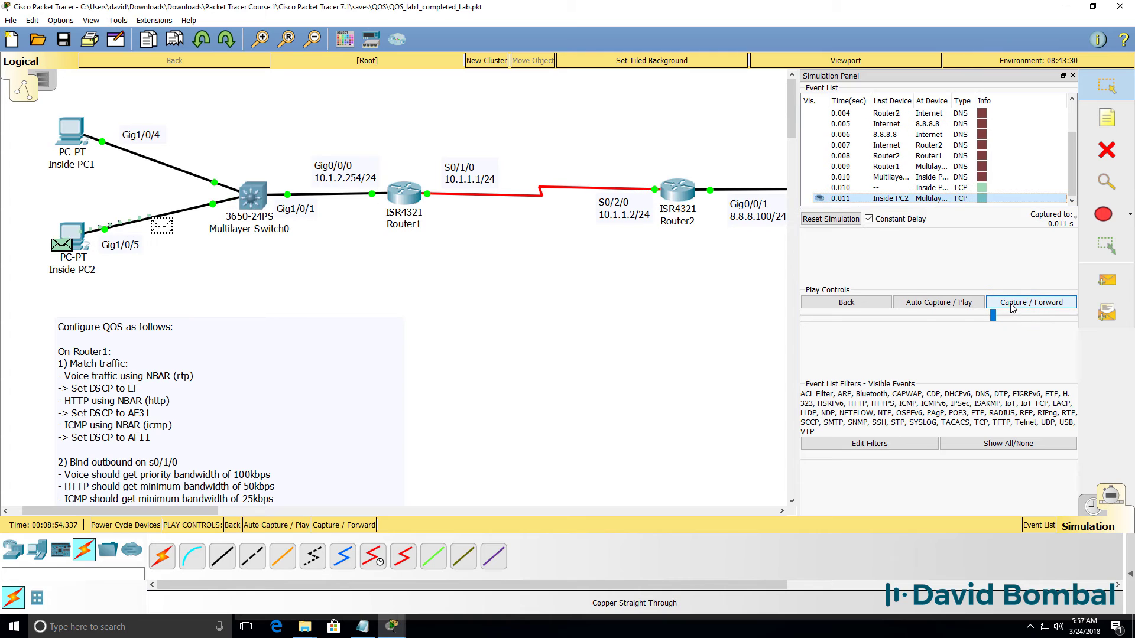
{"action": "left_click", "coordinate": [1012, 302]}
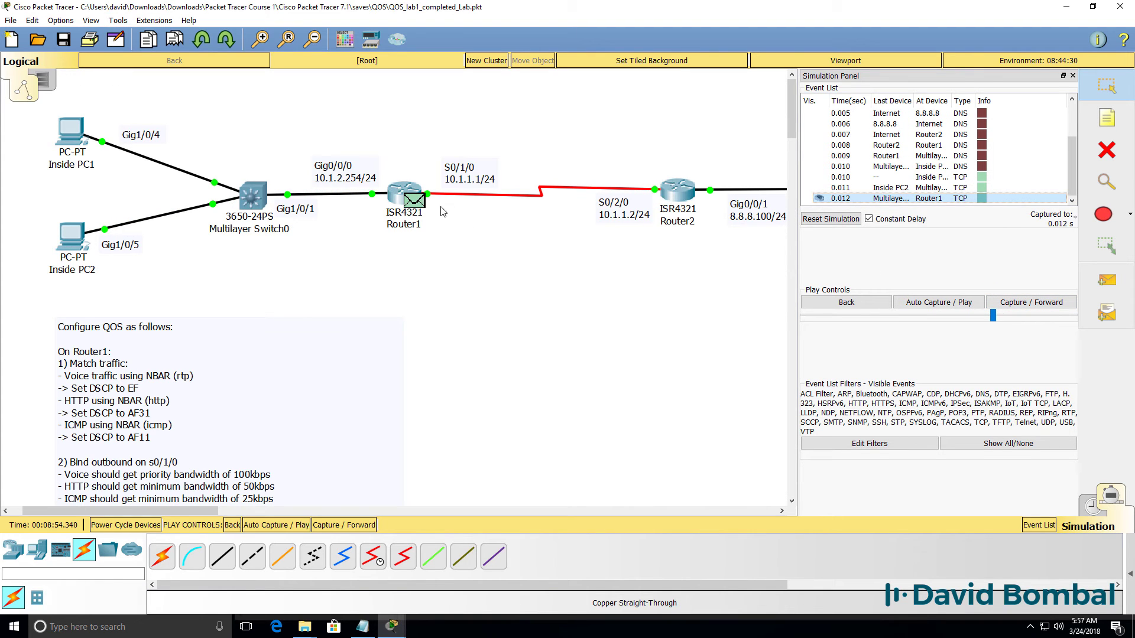
Confirm the TCP packet enters Router1 at DSCP 0x00 and leaves marked 0x1a (AF31).
{"action": "left_click", "coordinate": [417, 203]}
{"action": "left_click_drag", "start_coordinate": [547, 131], "coordinate": [567, 254]}
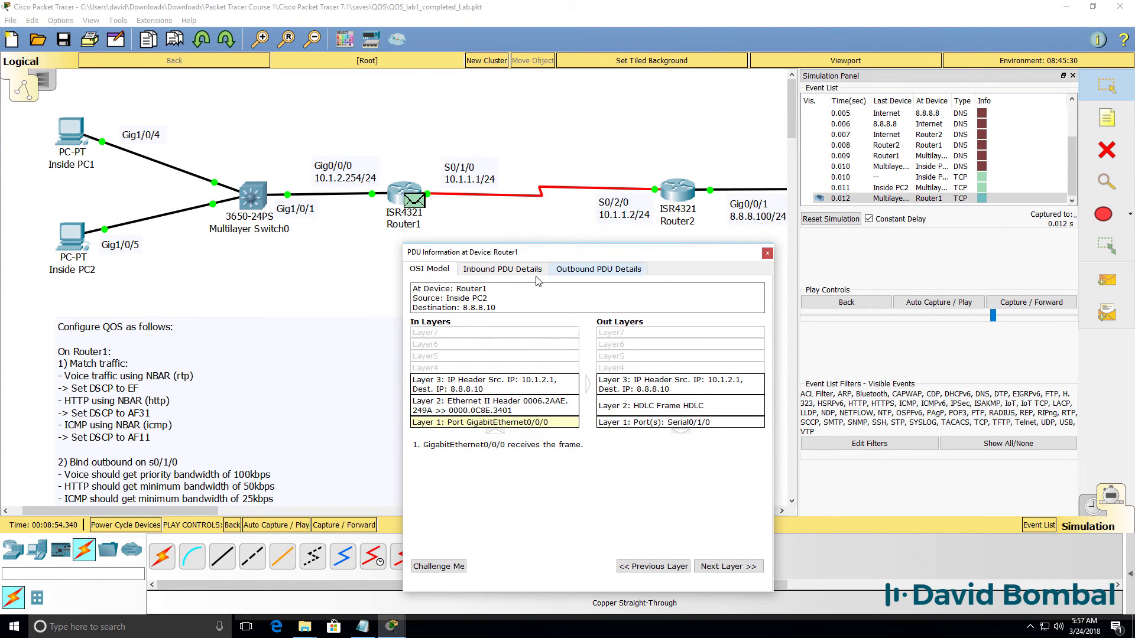
{"action": "left_click", "coordinate": [503, 268]}
{"action": "left_click_drag", "start_coordinate": [513, 408], "coordinate": [572, 408]}
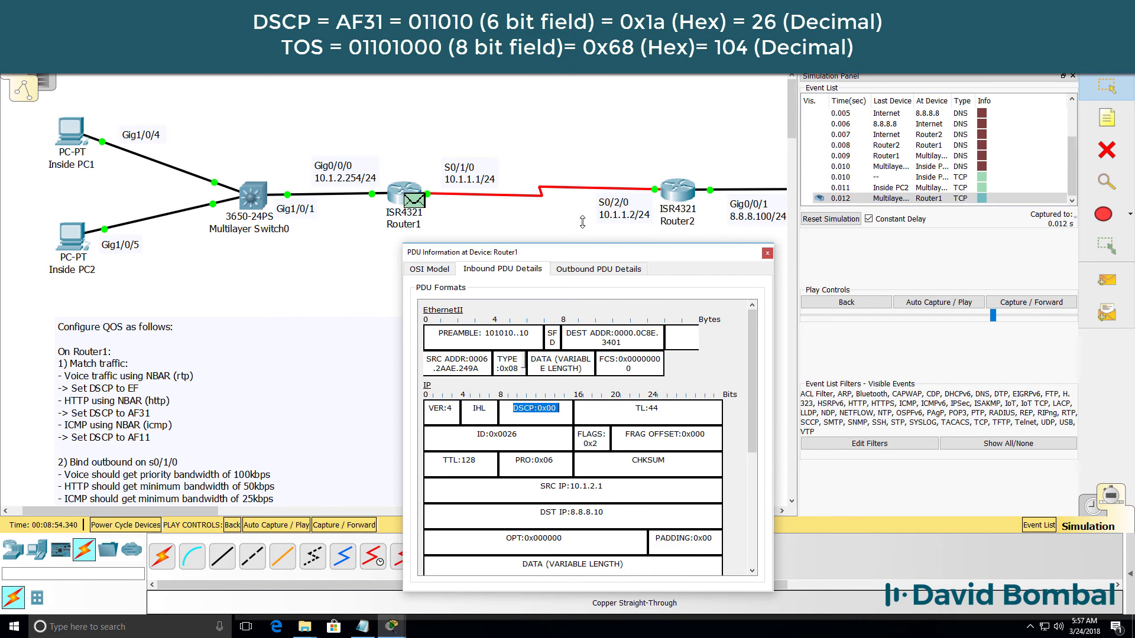
{"action": "left_click", "coordinate": [588, 270]}
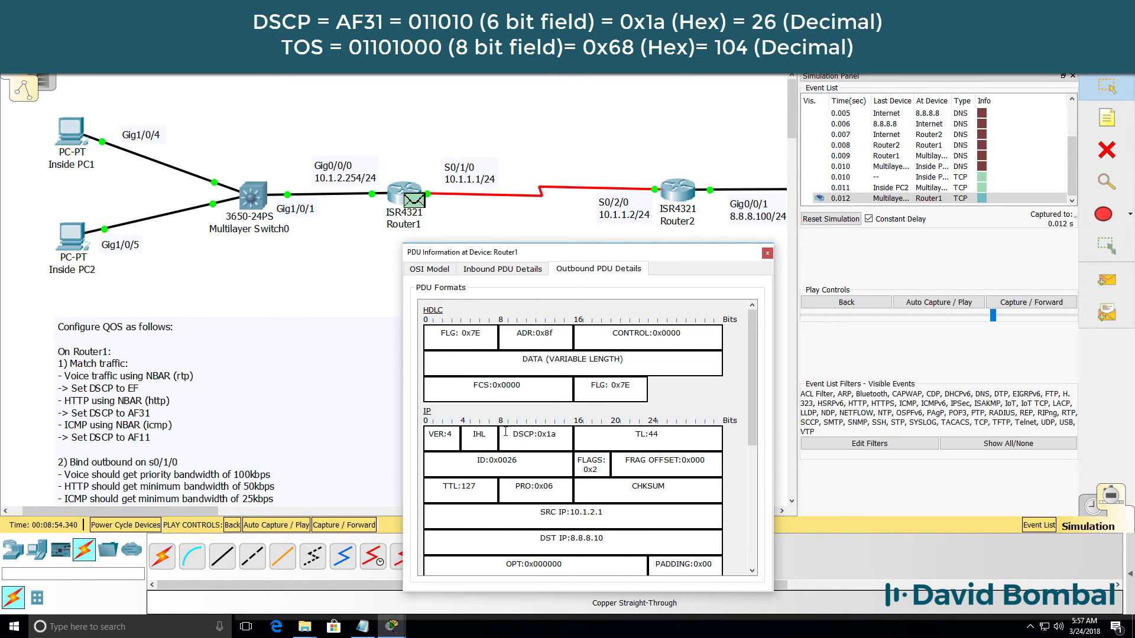
{"action": "left_click_drag", "start_coordinate": [505, 432], "coordinate": [587, 433]}
At Router2, confirm DSCP 0x1a inbound is rewritten to 0x18, then forward to the Internet.
{"action": "left_click", "coordinate": [1031, 302]}
{"action": "left_click", "coordinate": [686, 201]}
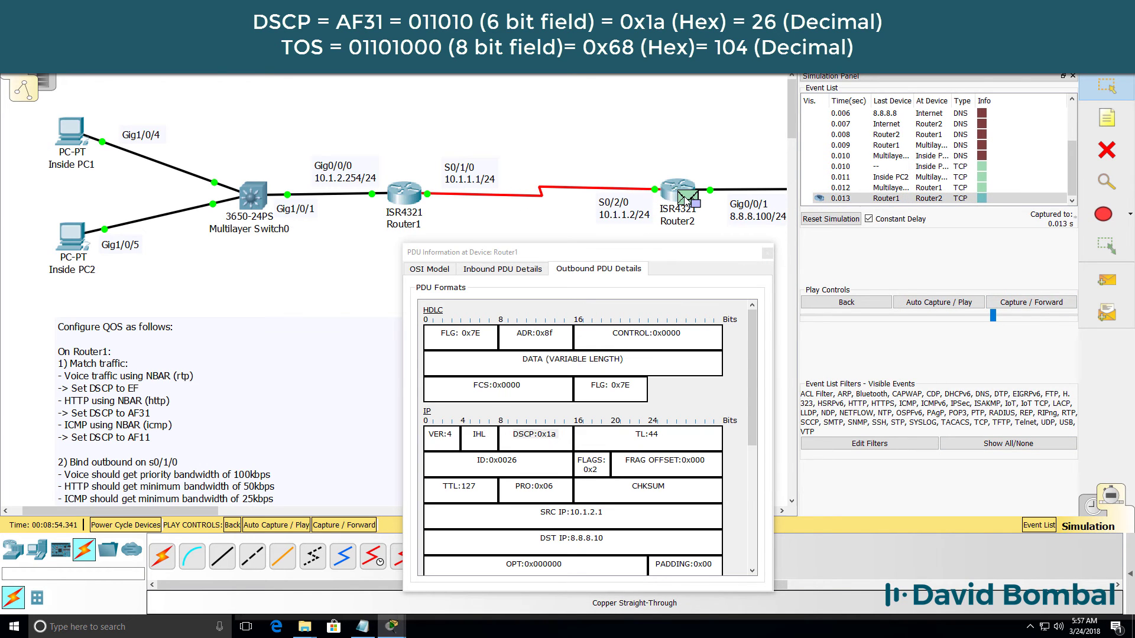
{"action": "left_click_drag", "start_coordinate": [675, 134], "coordinate": [706, 280]}
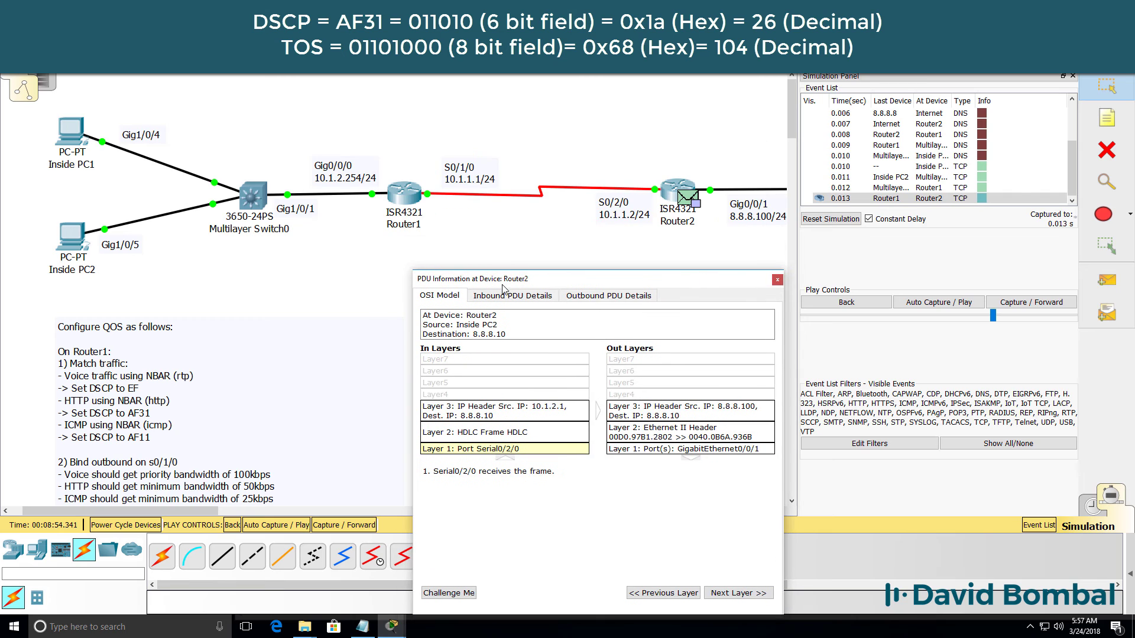
{"action": "left_click", "coordinate": [507, 295]}
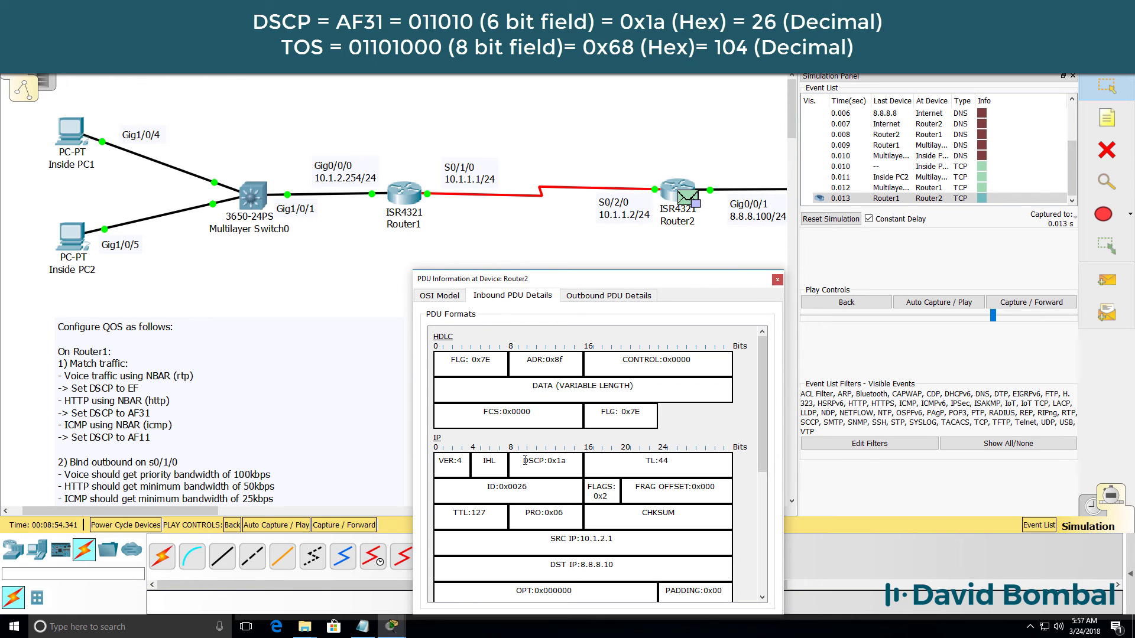
{"action": "left_click_drag", "start_coordinate": [525, 460], "coordinate": [568, 461]}
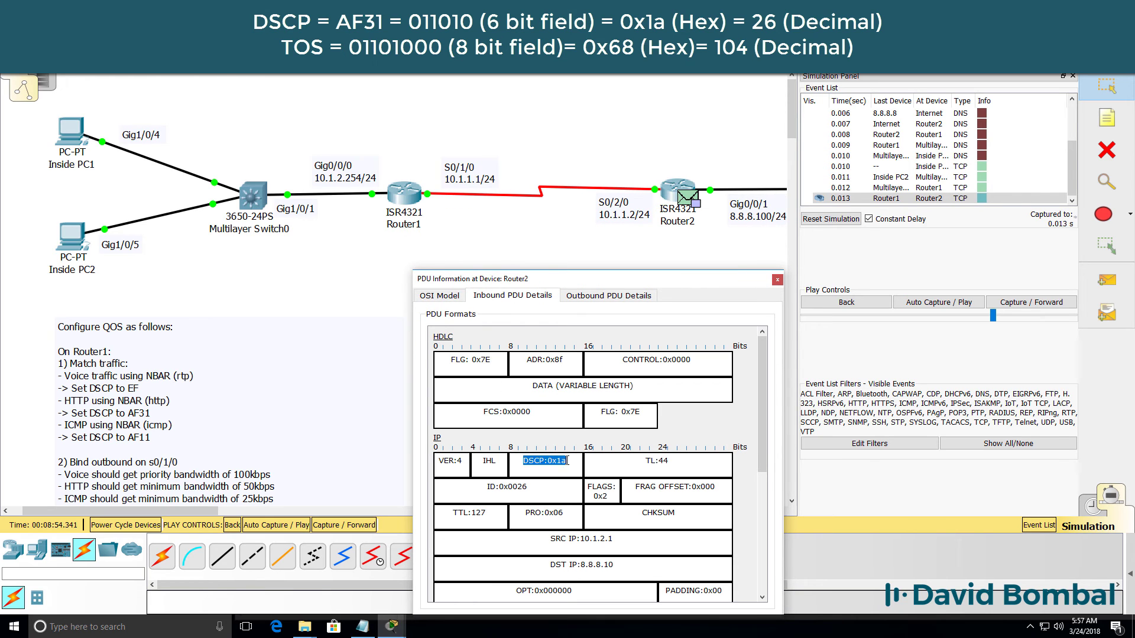
{"action": "left_click", "coordinate": [631, 296]}
{"action": "left_click_drag", "start_coordinate": [511, 440], "coordinate": [667, 449]}
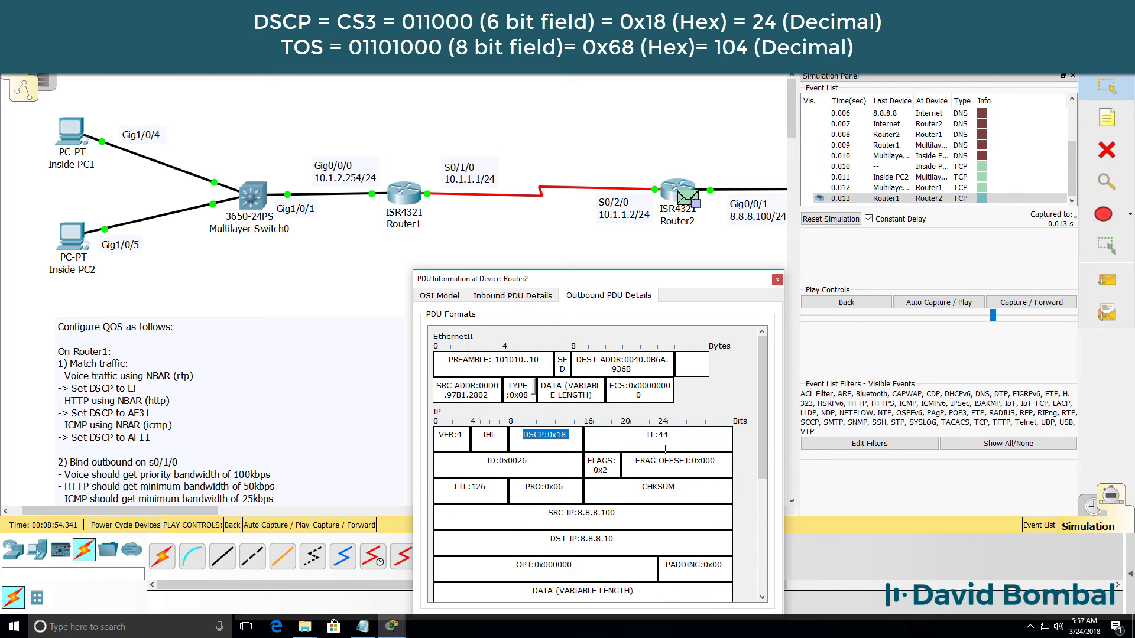
{"action": "left_click", "coordinate": [1017, 302]}
Confirm the TCP packet reaches the Internet cloud with DSCP 0x18 (CS3), then return to Realtime mode.
{"action": "left_click", "coordinate": [777, 280]}
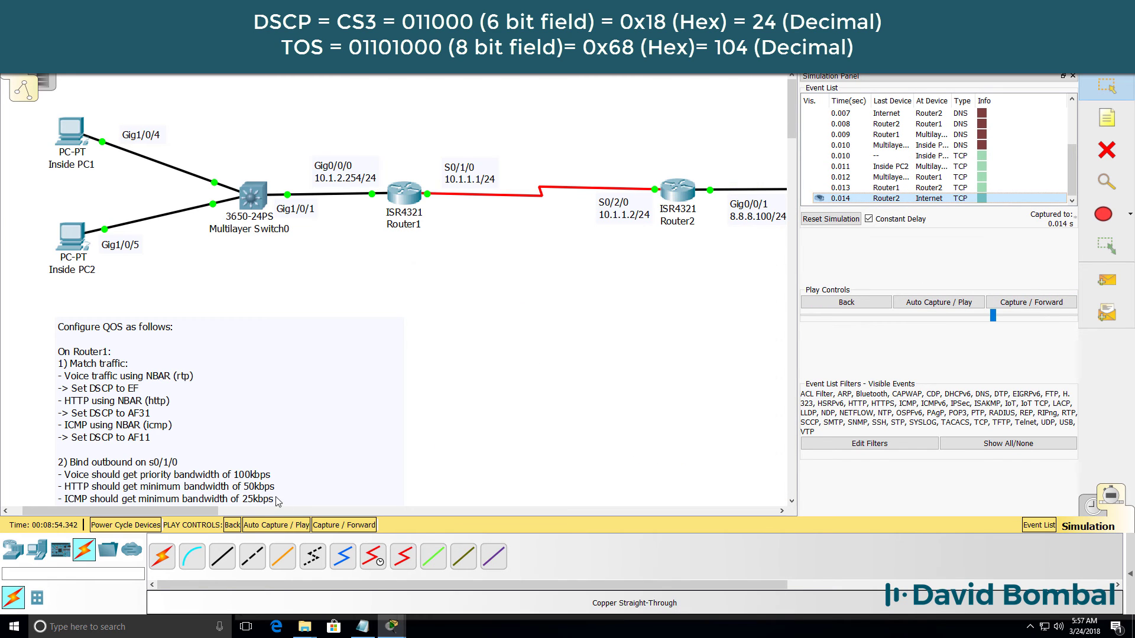
{"action": "left_click_drag", "start_coordinate": [207, 515], "coordinate": [328, 515]}
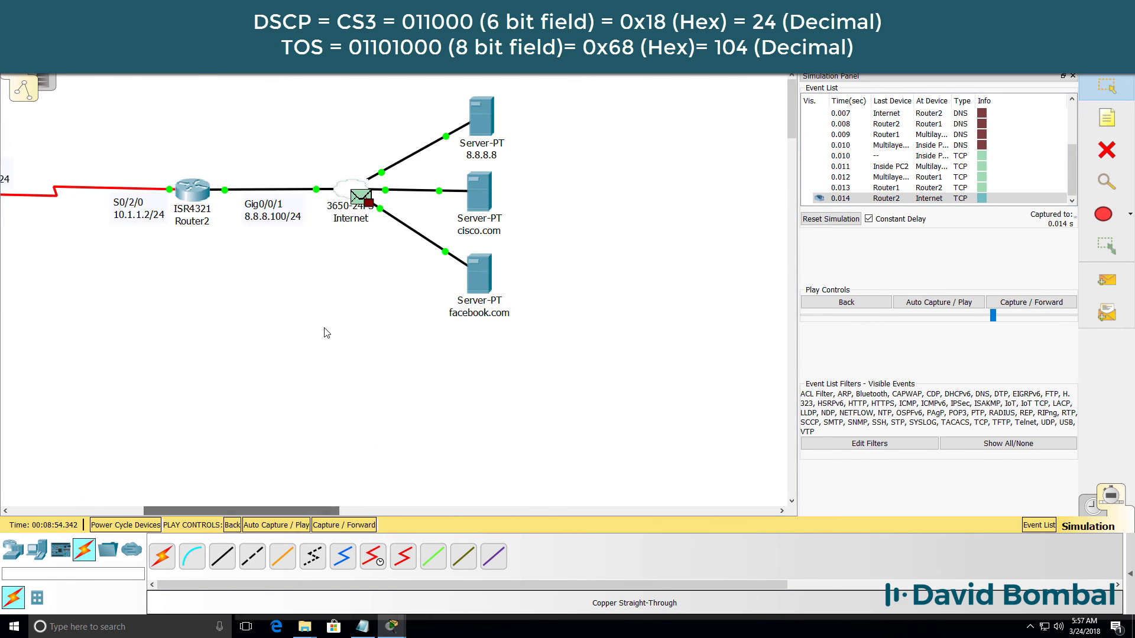
{"action": "left_click", "coordinate": [360, 201]}
{"action": "left_click", "coordinate": [482, 154]}
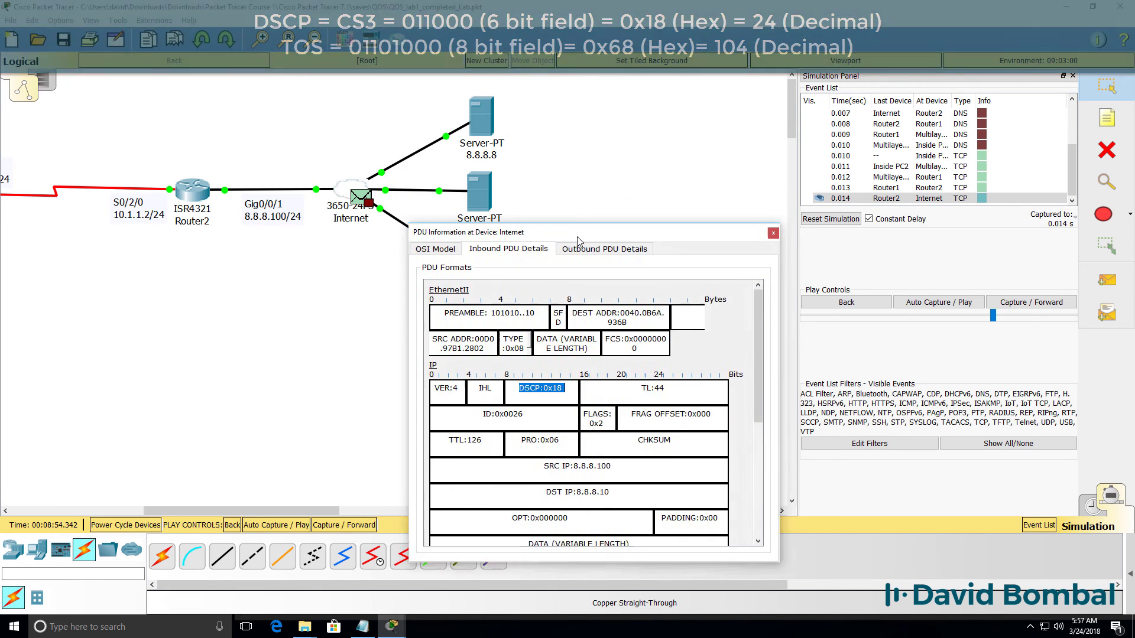
{"action": "key", "text": "Escape"}
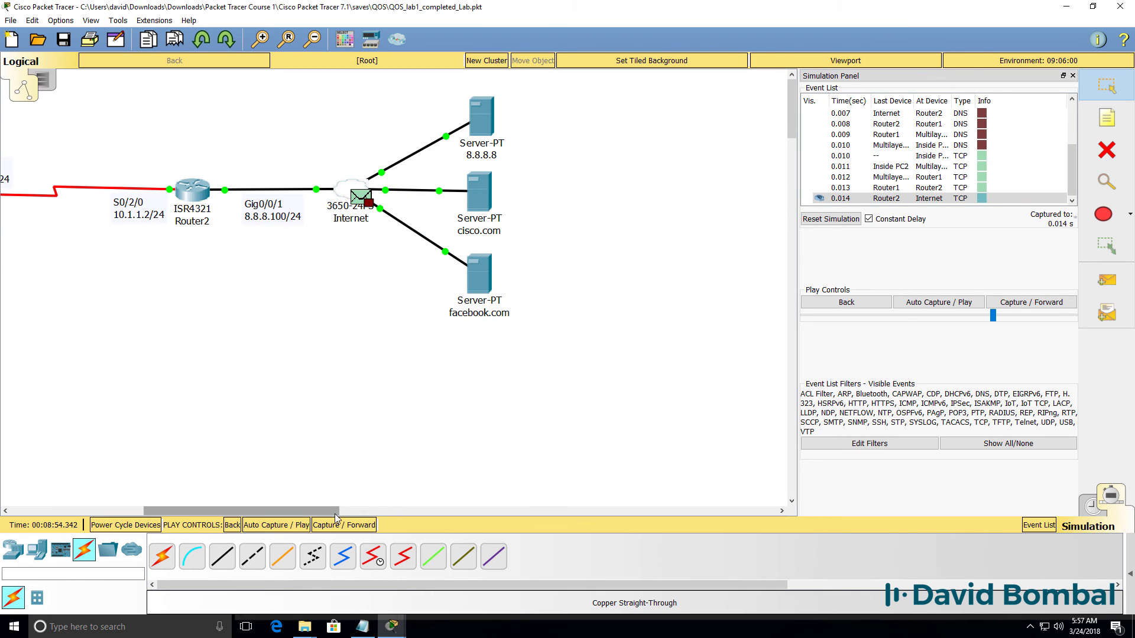
{"action": "left_click_drag", "start_coordinate": [334, 510], "coordinate": [227, 511]}
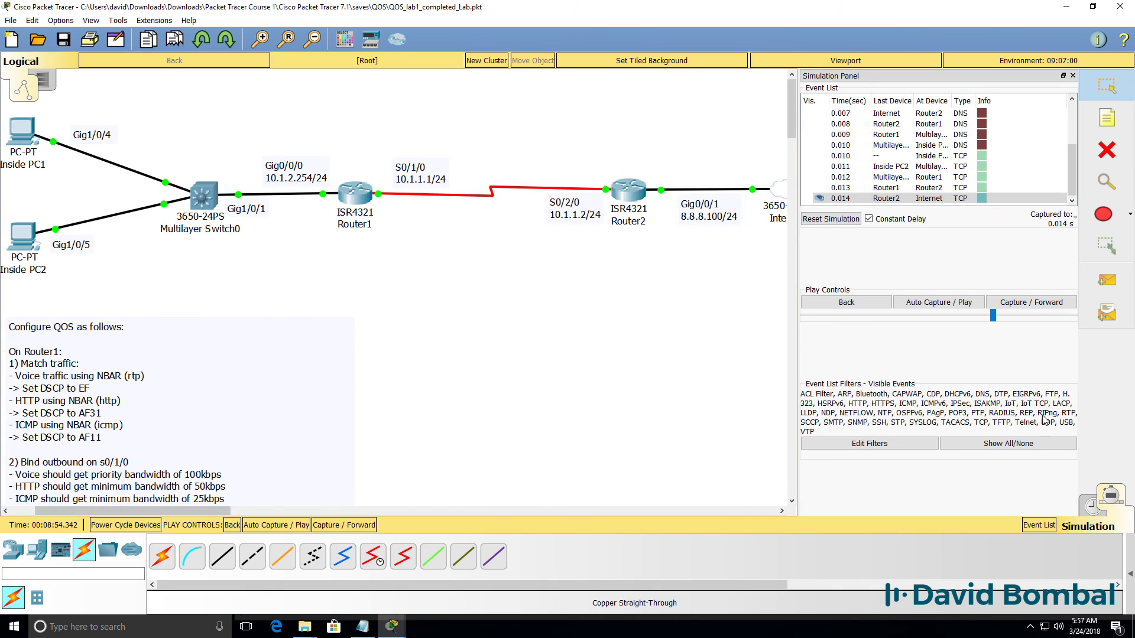
{"action": "left_click", "coordinate": [1086, 503]}
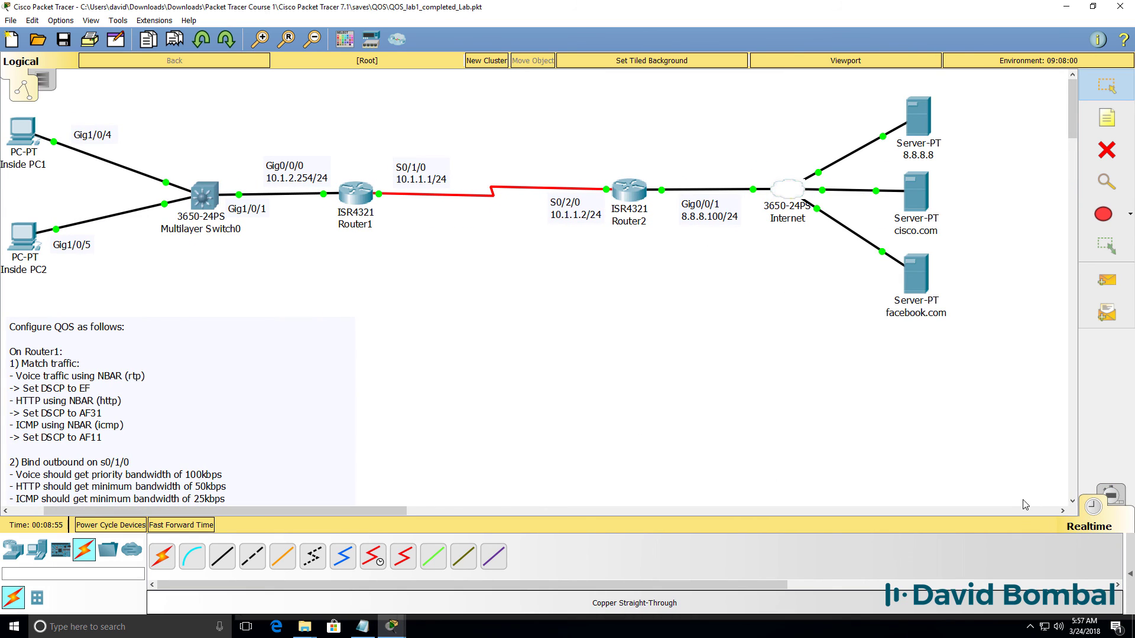
{"action": "left_click_drag", "start_coordinate": [299, 512], "coordinate": [289, 513]}
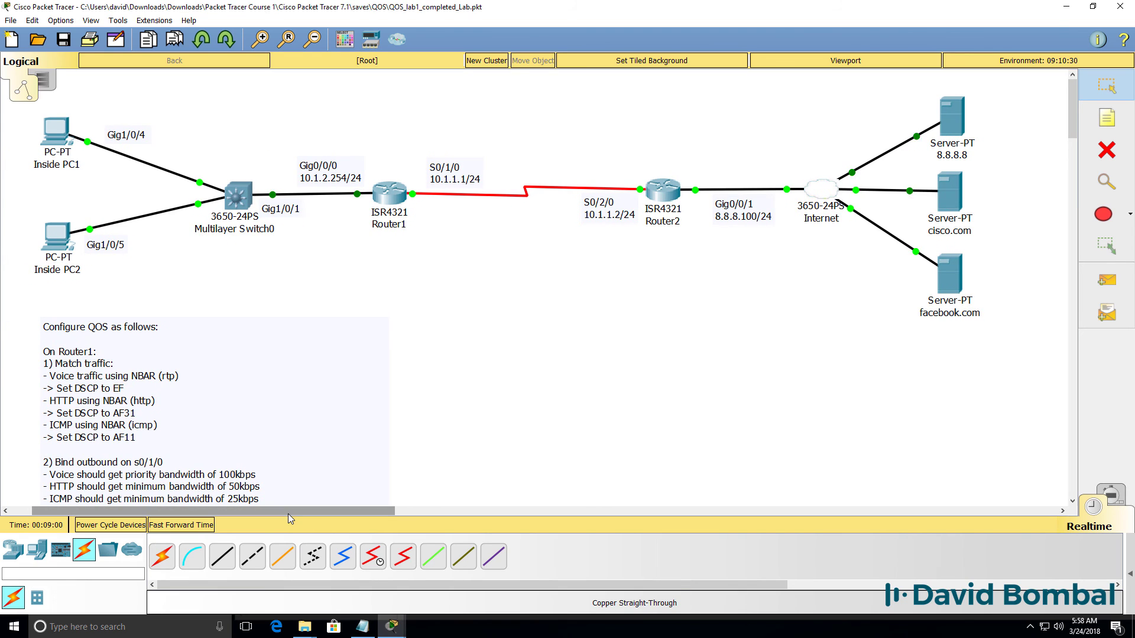